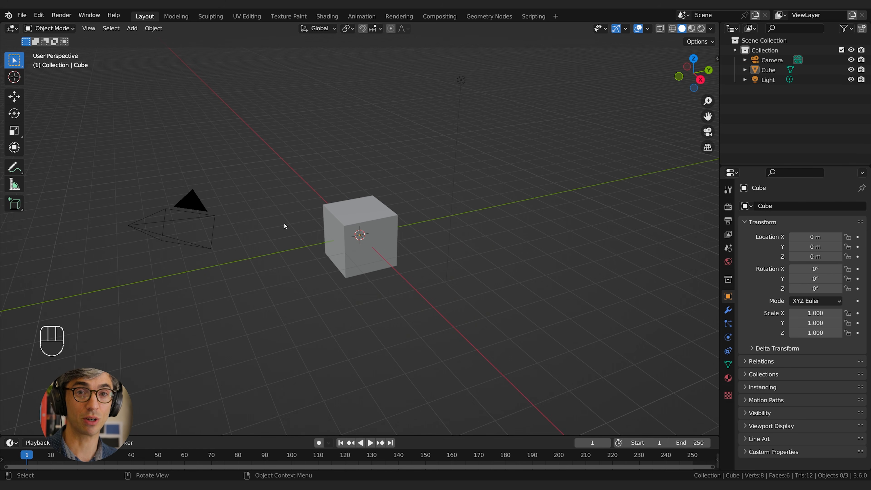
Select the cube and enlarge the timeline area below the 3D view.
{"action": "middle_click_drag", "start_coordinate": [284, 223], "coordinate": [476, 422]}
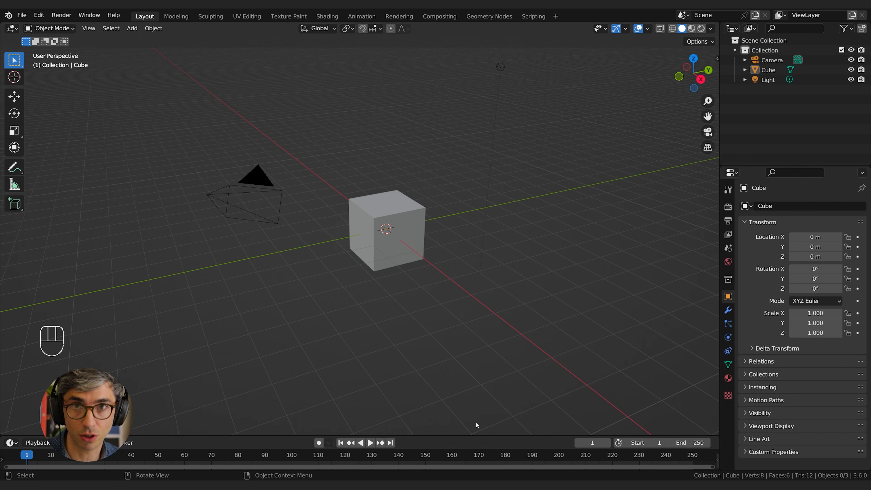
{"action": "left_click", "coordinate": [384, 210]}
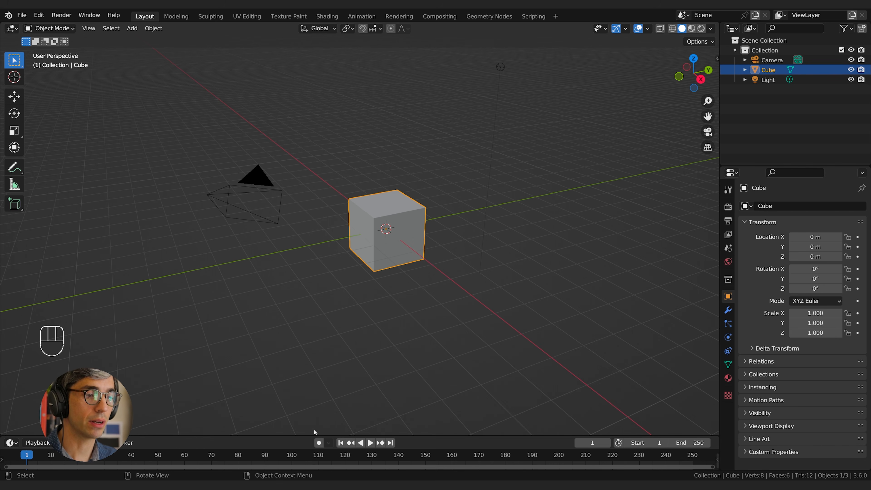
{"action": "left_click_drag", "start_coordinate": [497, 436], "coordinate": [504, 387]}
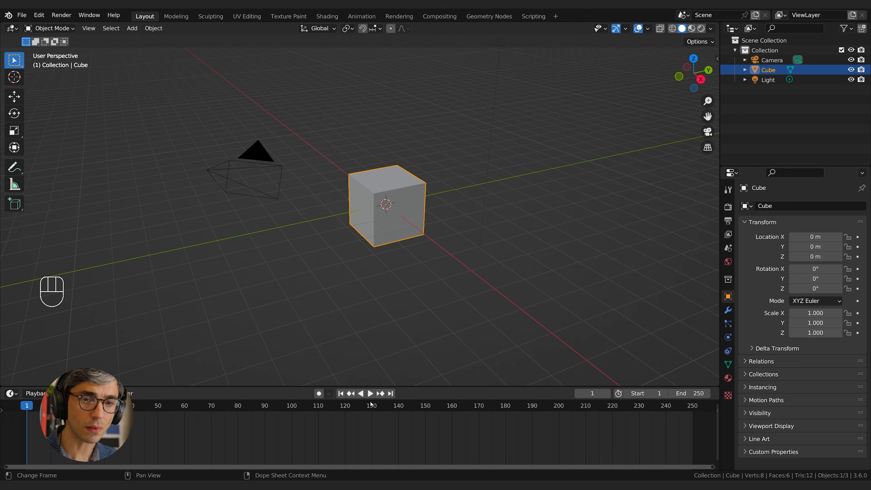
Play the timeline, pause the playback and jump back to the first frame.
{"action": "key", "text": "space"}
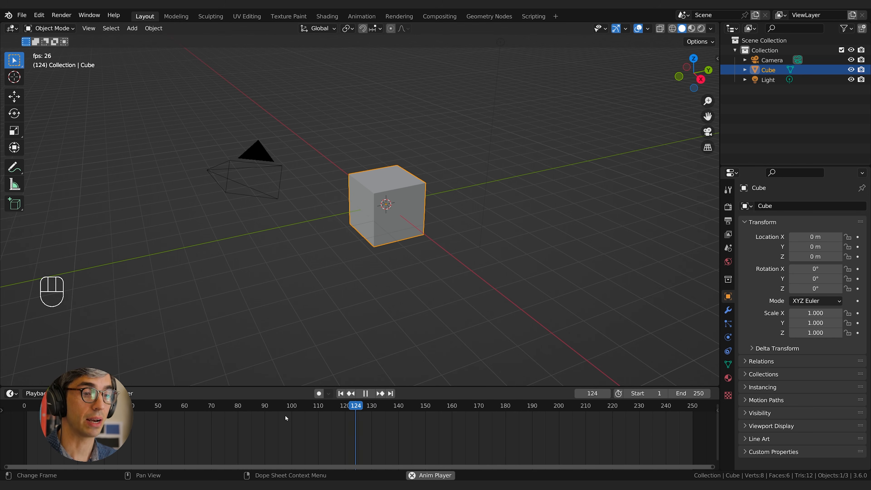
{"action": "left_click", "coordinate": [365, 393]}
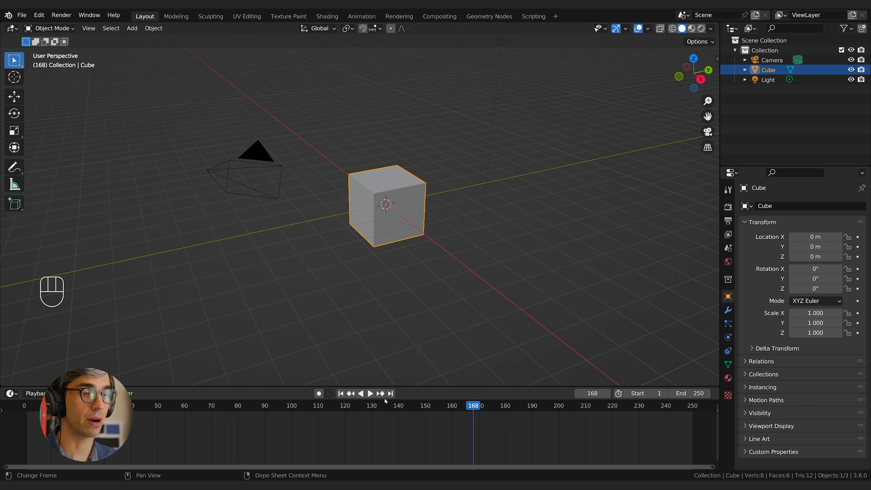
{"action": "left_click", "coordinate": [341, 393]}
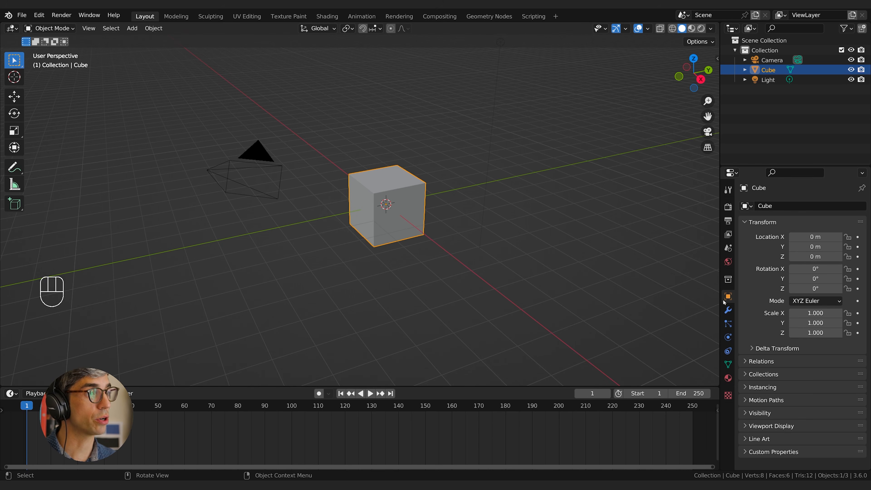
Select the camera and the cube in turn to compare their transform properties.
{"action": "left_click", "coordinate": [470, 214]}
{"action": "left_click", "coordinate": [277, 164]}
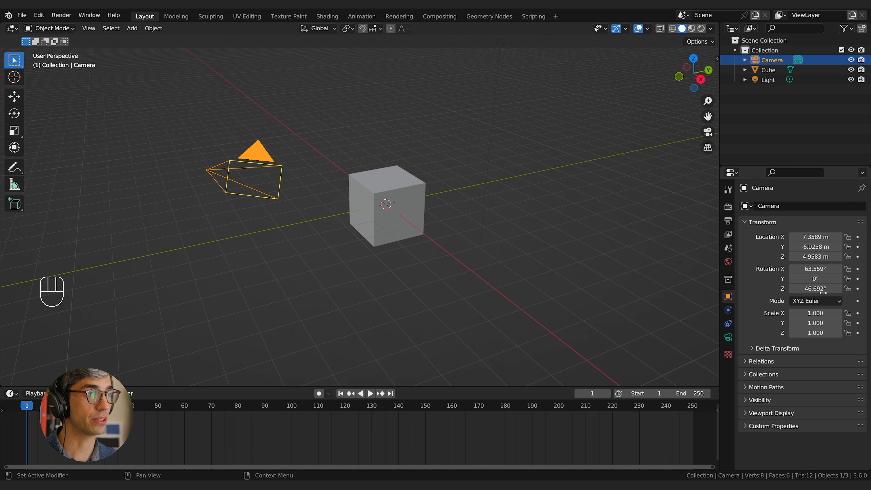
{"action": "left_click", "coordinate": [394, 223]}
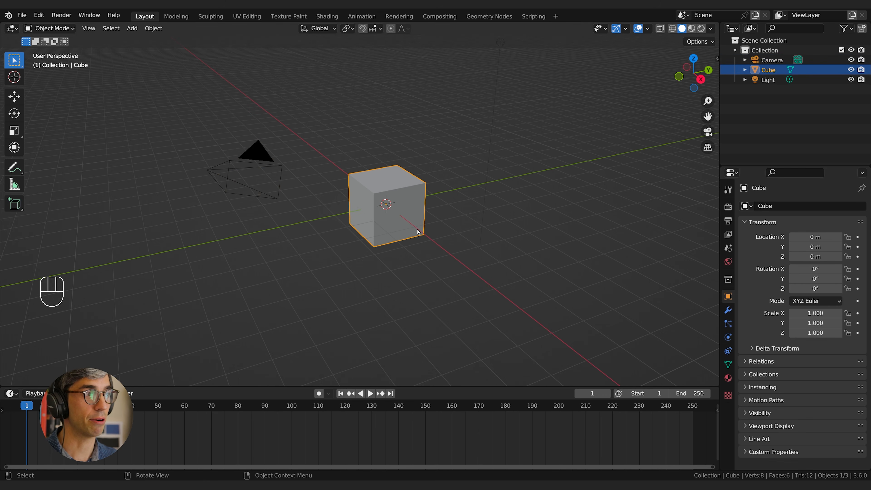
{"action": "left_click", "coordinate": [282, 184]}
{"action": "middle_click_drag", "start_coordinate": [499, 278], "coordinate": [497, 273]}
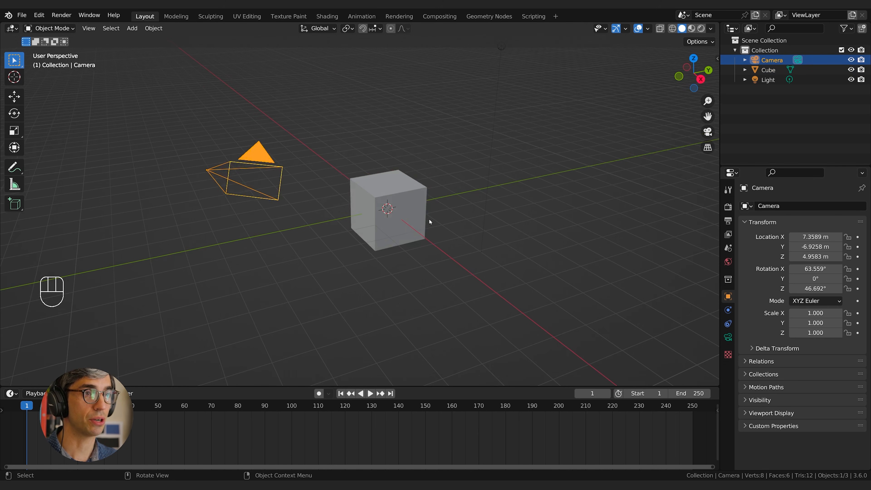
Select the cube and keyframe only its X location on frame 1.
{"action": "left_click", "coordinate": [411, 219]}
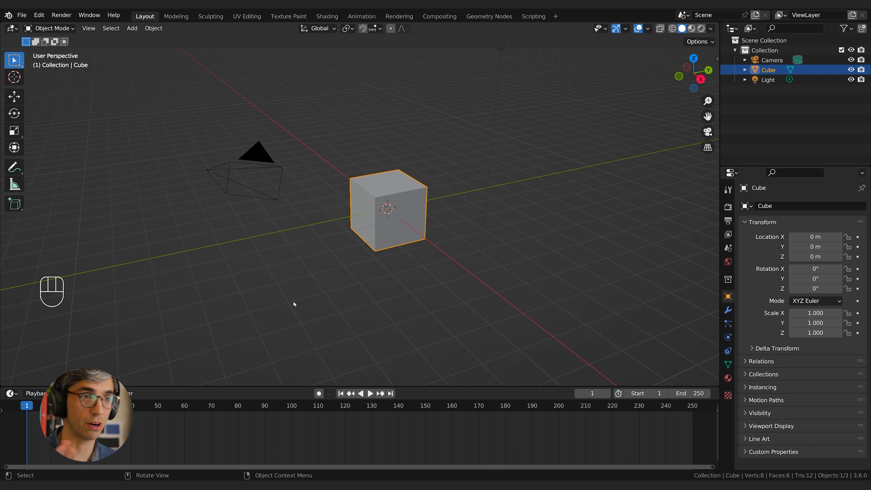
{"action": "middle_click_drag", "start_coordinate": [389, 265], "coordinate": [439, 251]}
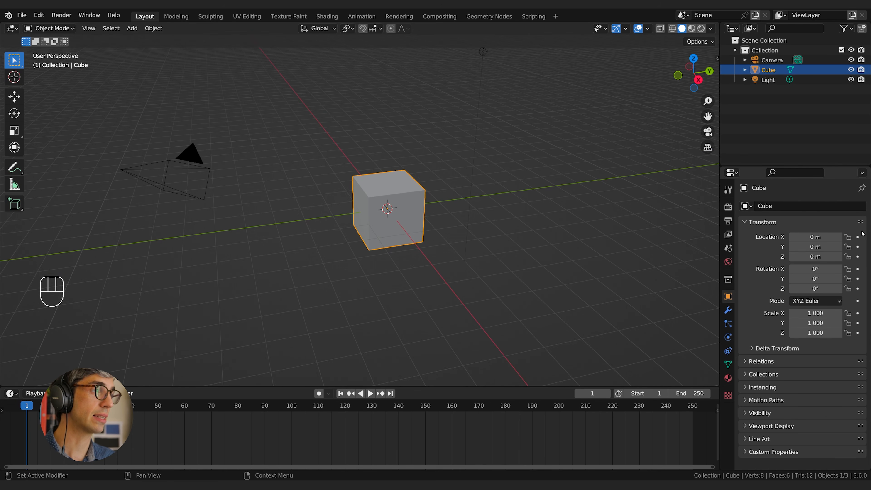
{"action": "left_click", "coordinate": [857, 237]}
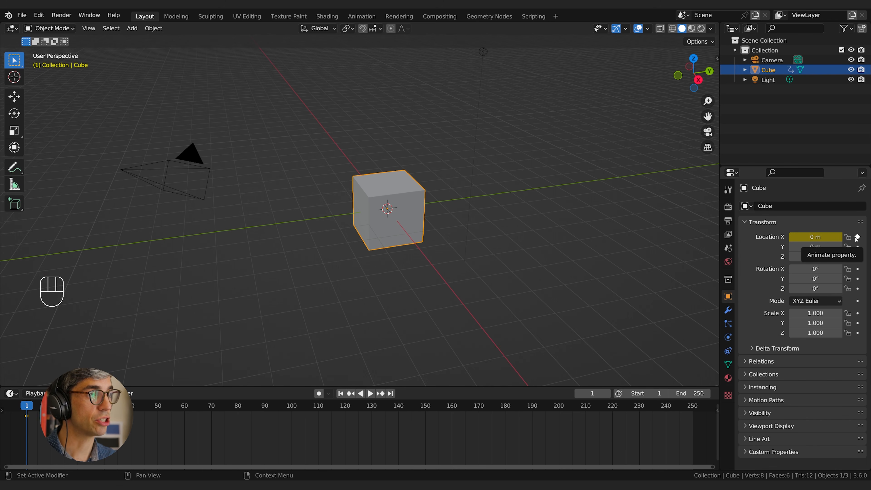
Go to frame 4, try moving the cube's keyframe along the timeline, and return to frame 1.
{"action": "key", "text": "Right"}
{"action": "key", "text": "Right"}
{"action": "key", "text": "Right"}
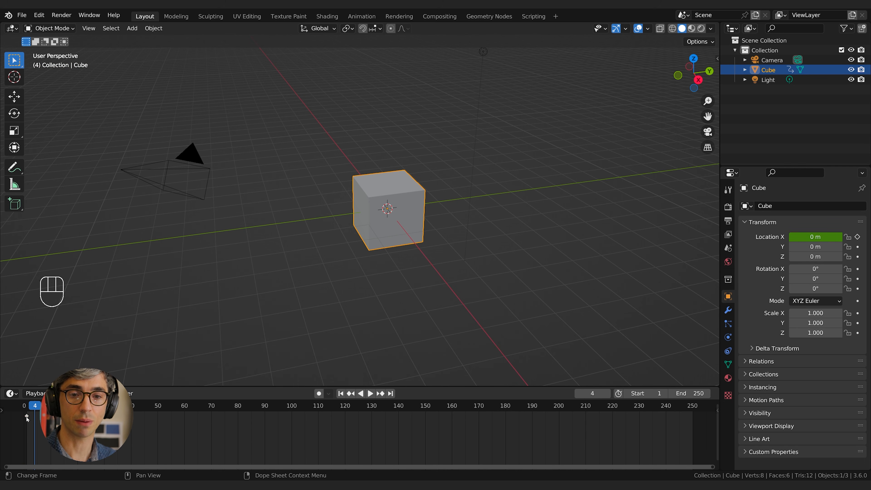
{"action": "key", "text": "g"}
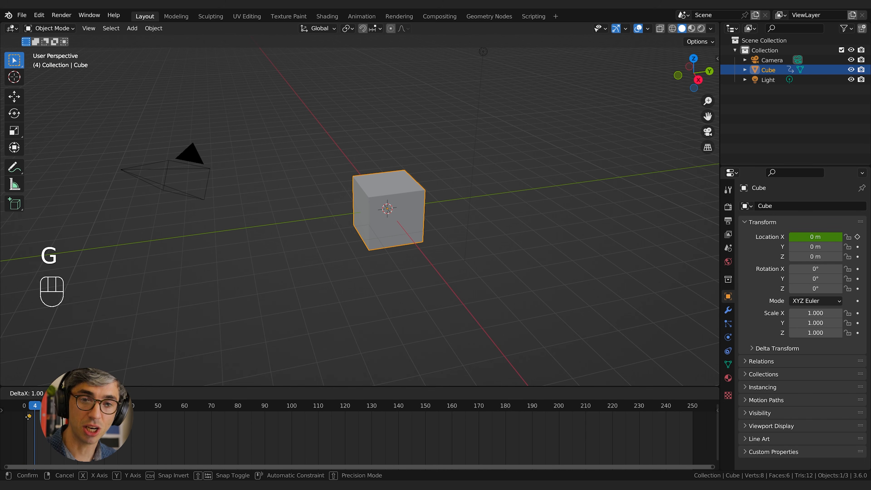
{"action": "left_click", "coordinate": [163, 416]}
{"action": "key", "text": "g"}
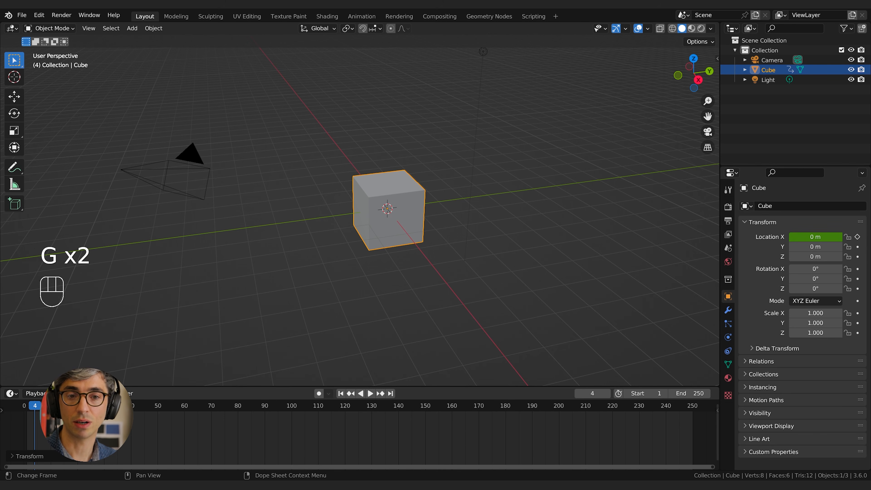
{"action": "key", "text": "g"}
{"action": "left_click", "coordinate": [37, 427]}
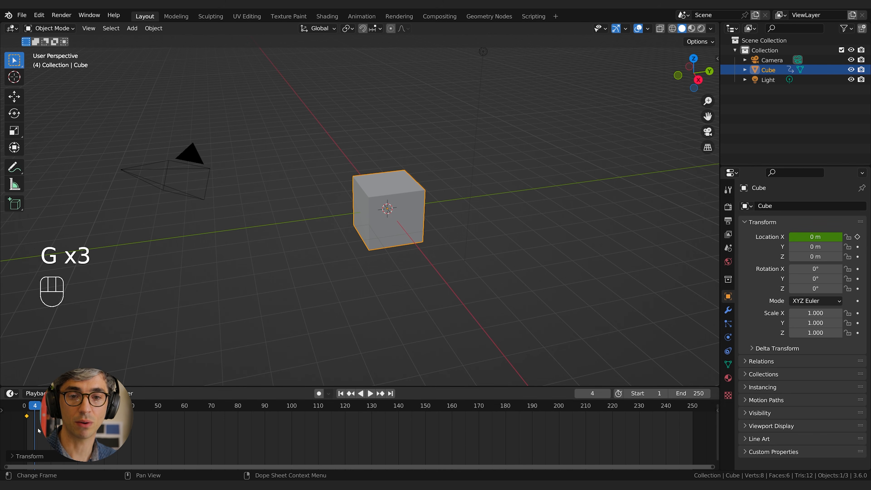
{"action": "left_click", "coordinate": [28, 408]}
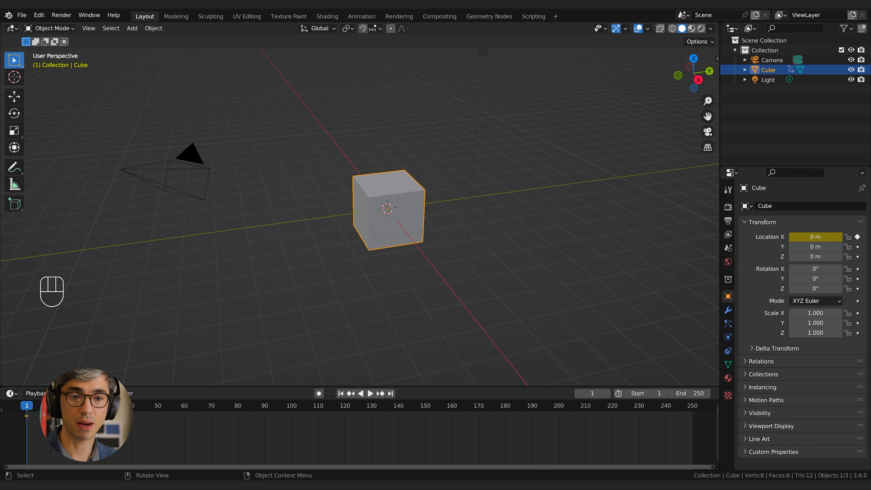
Enlarge the timeline further and expand its channel list down to the cube's X Location channel.
{"action": "left_click_drag", "start_coordinate": [36, 387], "coordinate": [37, 320]}
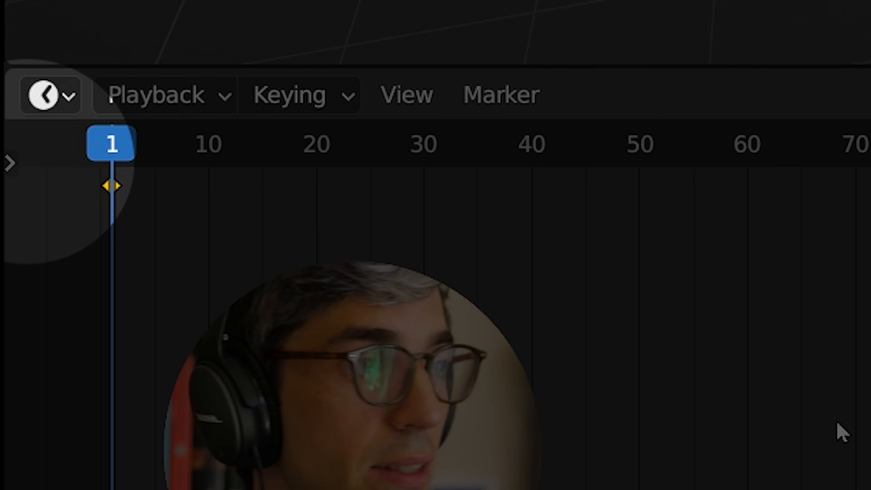
{"action": "left_click", "coordinate": [16, 169]}
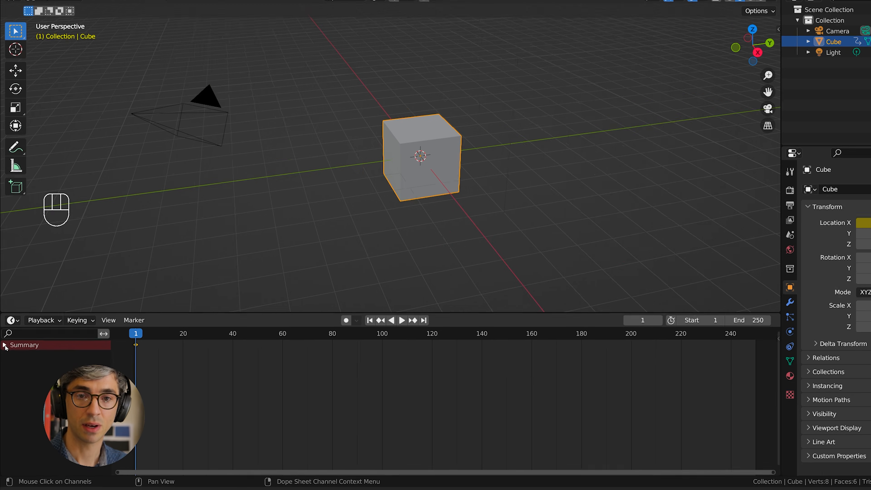
{"action": "left_click", "coordinate": [17, 188]}
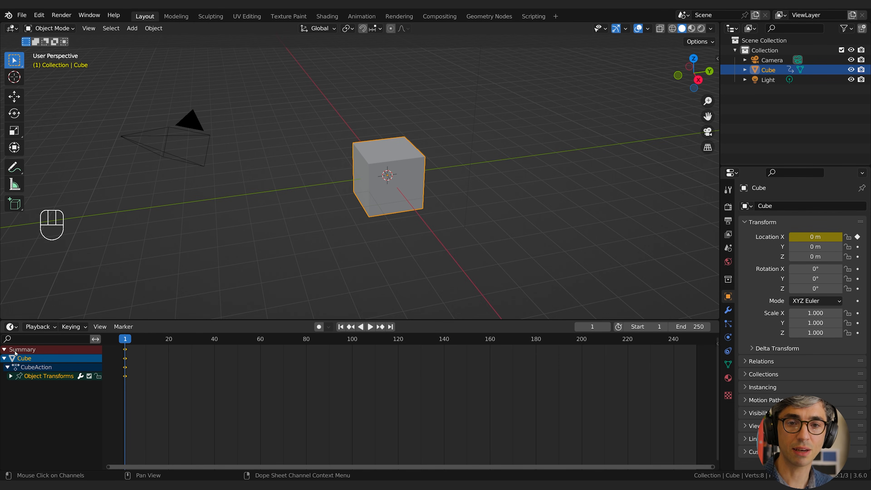
{"action": "left_click", "coordinate": [12, 377]}
{"action": "left_click", "coordinate": [28, 385]}
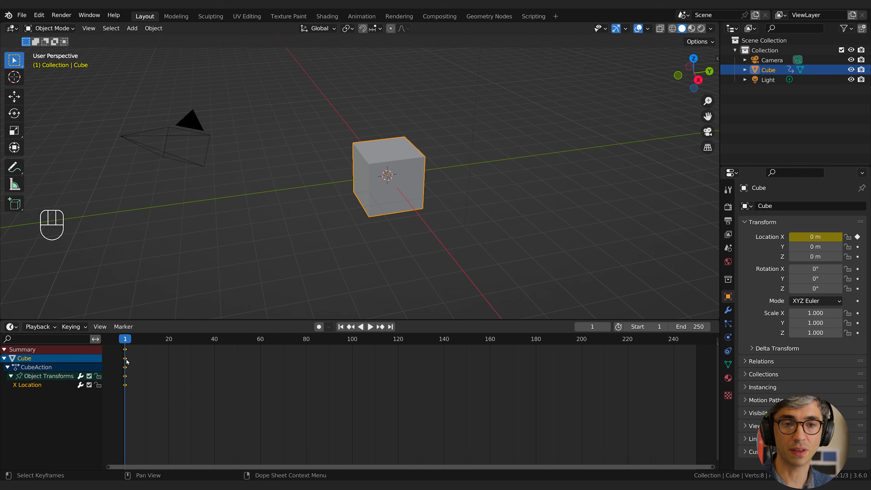
Go to frame 5 and collapse the timeline's channel list back to the Summary row.
{"action": "left_click", "coordinate": [134, 372]}
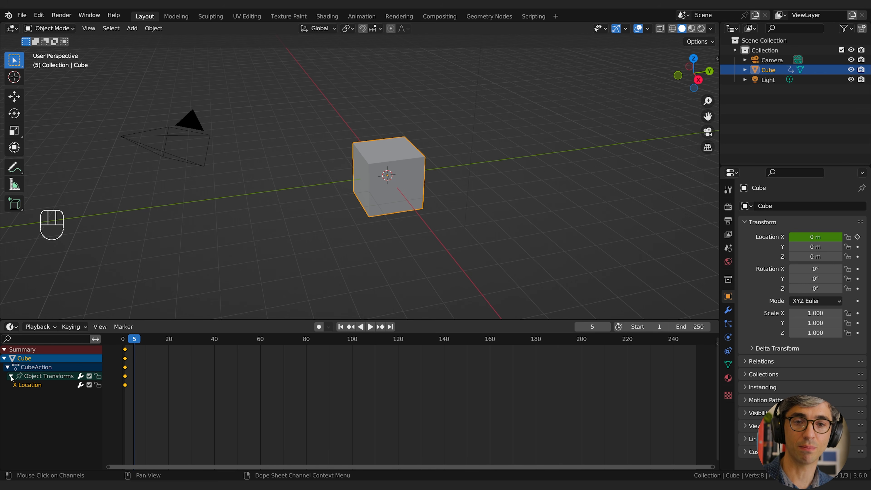
{"action": "left_click", "coordinate": [8, 367]}
{"action": "left_click", "coordinate": [8, 359]}
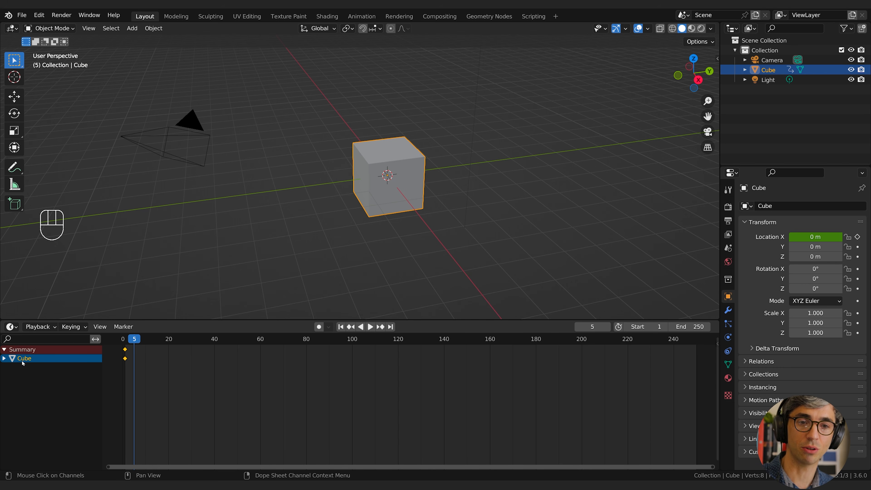
{"action": "left_click", "coordinate": [4, 349]}
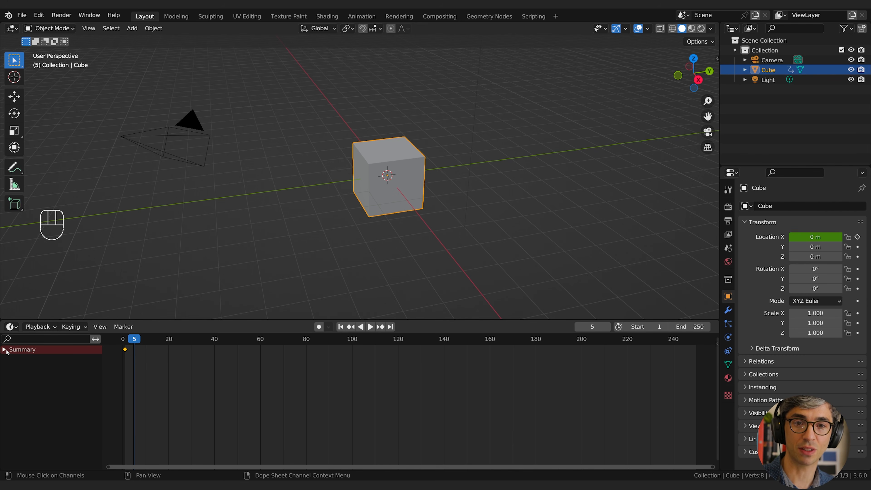
{"action": "left_click", "coordinate": [4, 349]}
{"action": "left_click", "coordinate": [4, 349]}
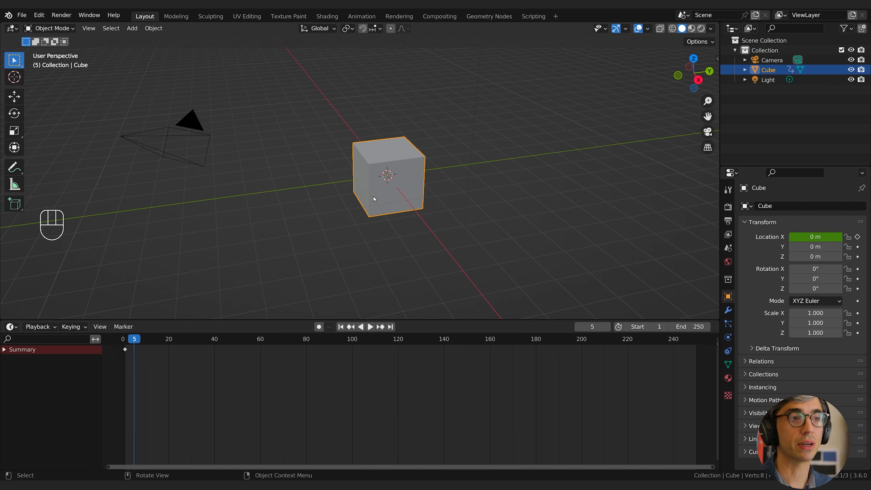
Insert keyframes for the cube's location, rotation and scale on all axes at frame 1.
{"action": "key", "text": "shift+Left"}
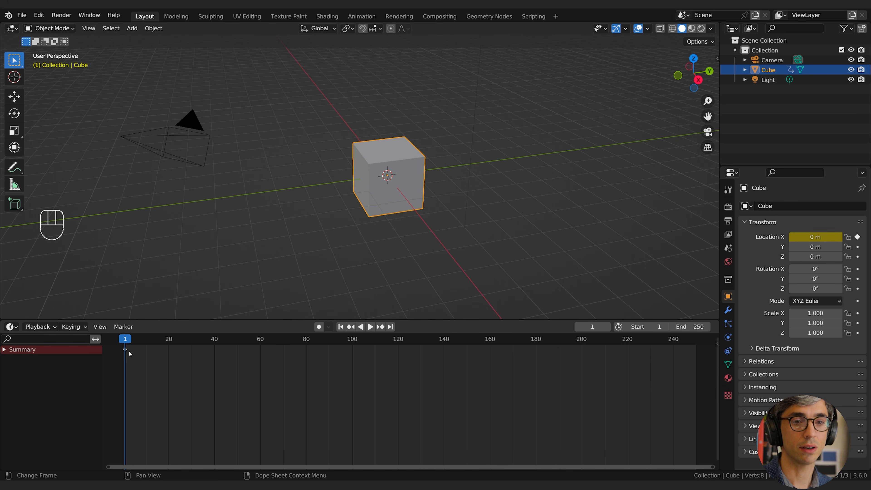
{"action": "key", "text": "i"}
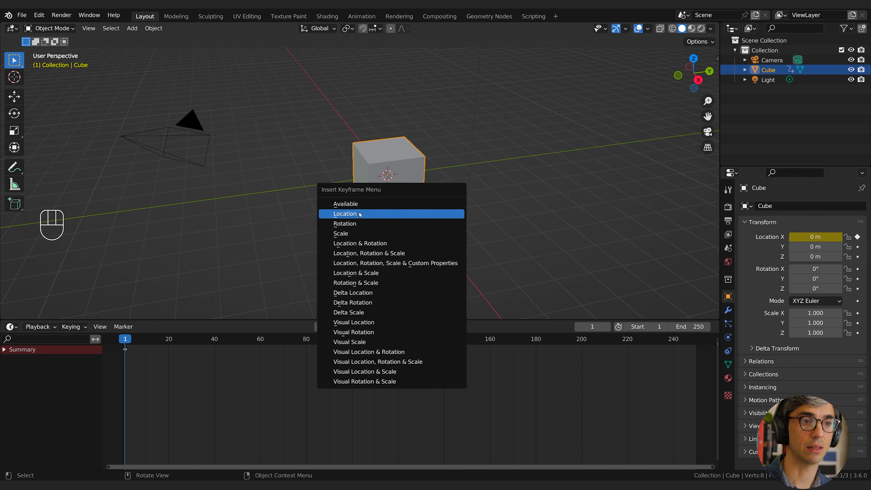
{"action": "left_click", "coordinate": [344, 213]}
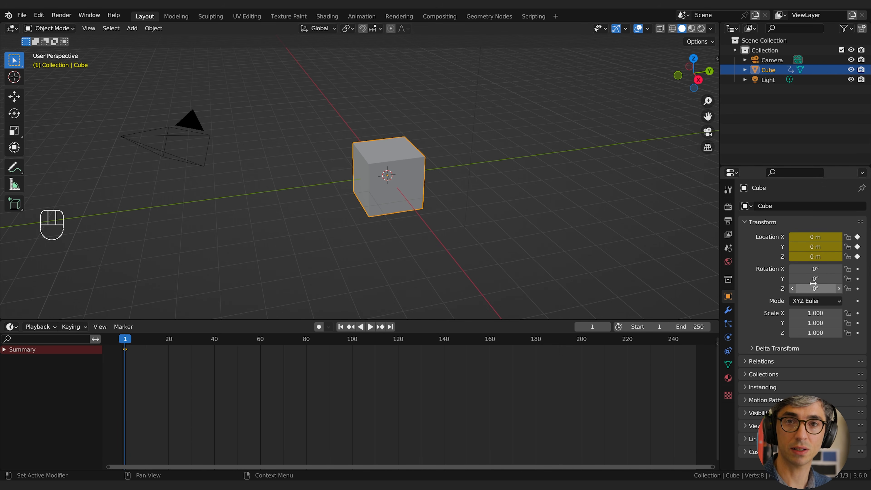
{"action": "key", "text": "i"}
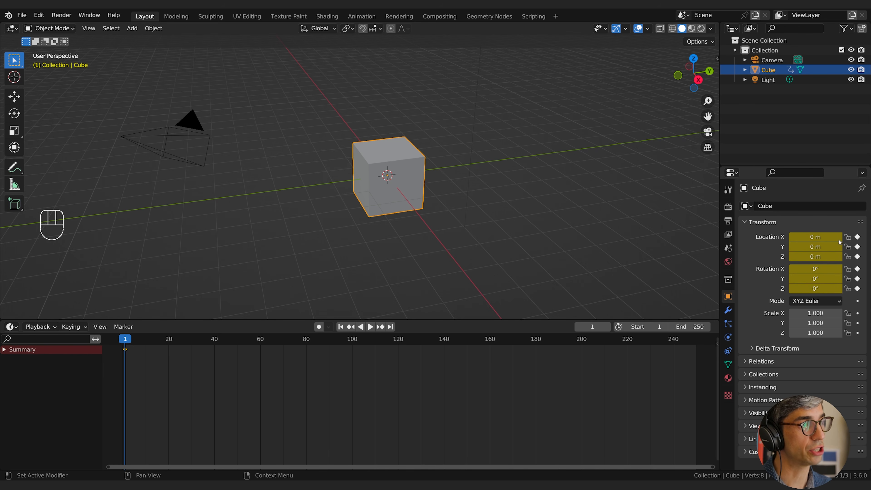
{"action": "key", "text": "i"}
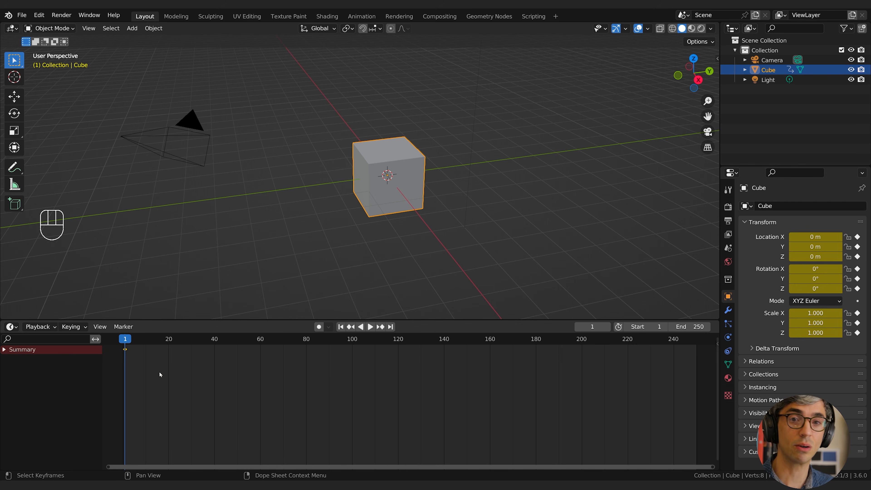
Expand the timeline summary to examine the cube's location, rotation and scale channels, and collapse it again.
{"action": "left_click", "coordinate": [4, 349]}
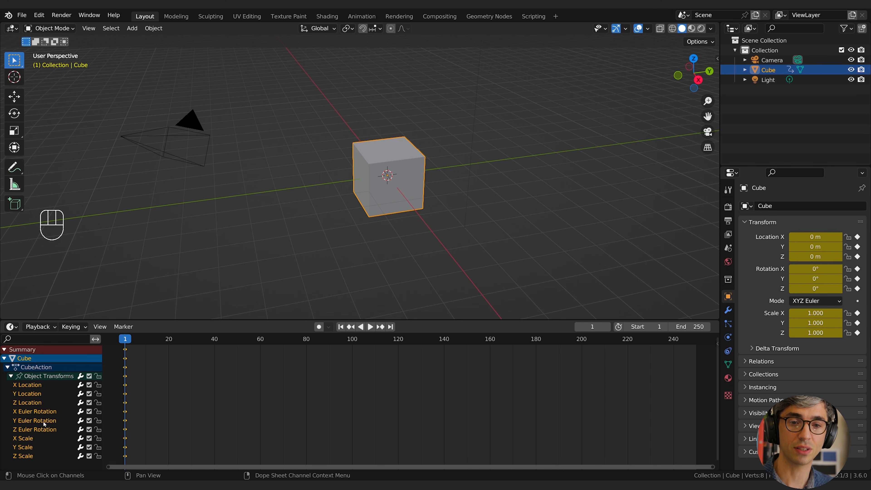
{"action": "left_click", "coordinate": [129, 435]}
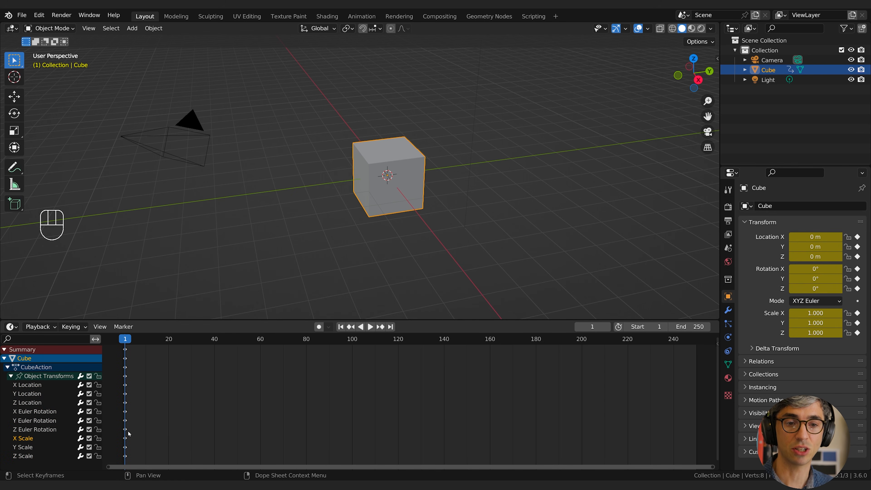
{"action": "left_click", "coordinate": [4, 350]}
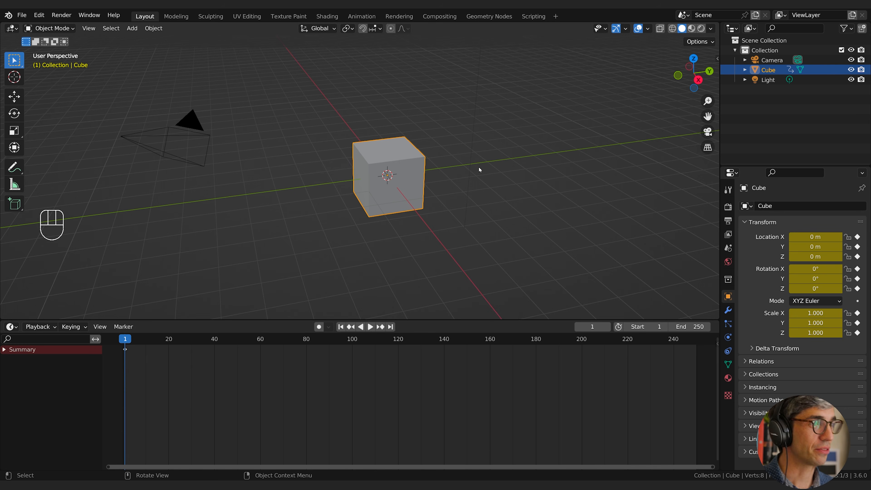
Go to frame 80 and move the cube up about 6.15 m along the global Z axis.
{"action": "middle_click_drag", "start_coordinate": [478, 168], "coordinate": [535, 231]}
{"action": "left_click_drag", "start_coordinate": [136, 346], "coordinate": [306, 347]}
{"action": "mouse_move", "coordinate": [425, 229]}
{"action": "middle_mouse_down"}
{"action": "mouse_move", "coordinate": [432, 232]}
{"action": "mouse_move", "coordinate": [428, 222]}
{"action": "mouse_move", "coordinate": [425, 254]}
{"action": "mouse_move", "coordinate": [420, 234]}
{"action": "middle_mouse_up"}
{"action": "scroll", "coordinate": [428, 220], "scroll_direction": "up", "scroll_amount": 3}
{"action": "scroll", "coordinate": [424, 255], "scroll_direction": "down", "scroll_amount": 6}
{"action": "key", "text": "g"}
{"action": "key", "text": "z"}
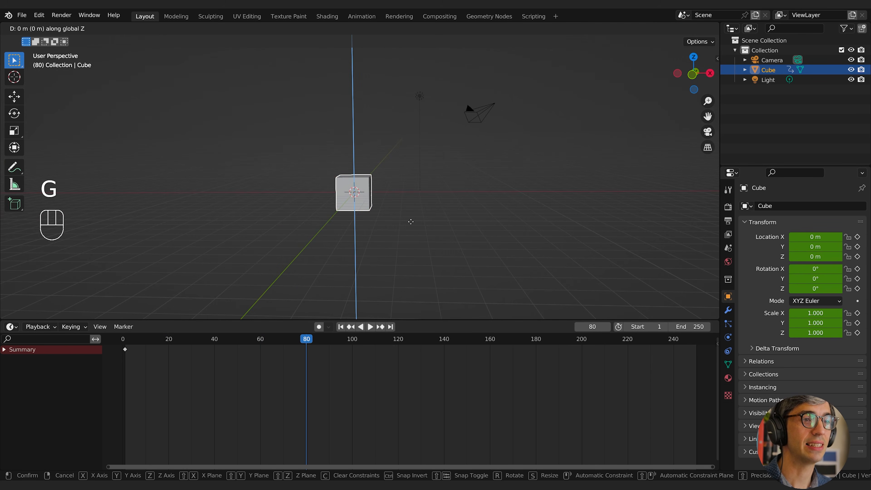
{"action": "left_click", "coordinate": [402, 124]}
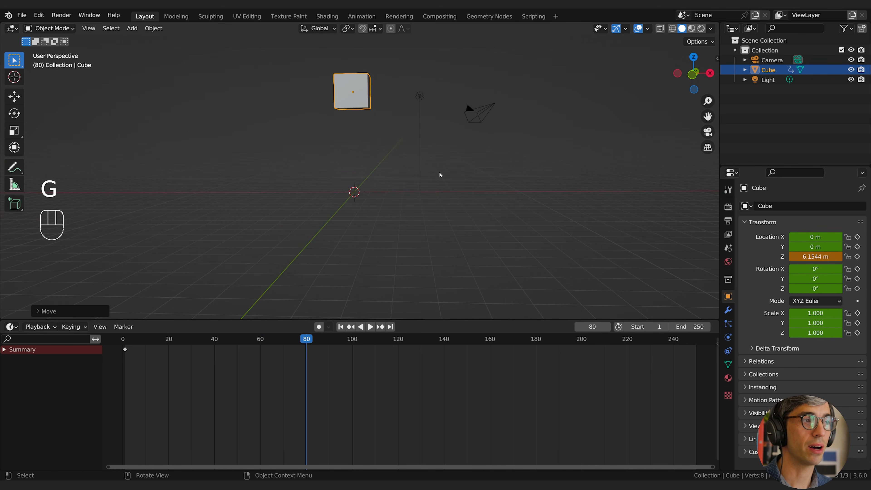
Move the cube about 5.27 m along the global X axis at frame 80.
{"action": "middle_click_drag", "start_coordinate": [444, 188], "coordinate": [381, 146]}
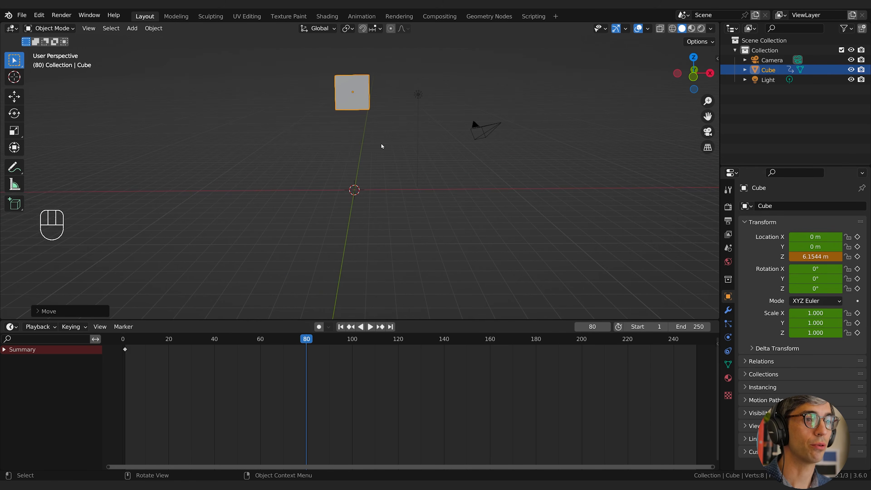
{"action": "key", "text": "g"}
{"action": "key", "text": "x"}
{"action": "left_click", "coordinate": [469, 146]}
{"action": "middle_click_drag", "start_coordinate": [469, 146], "coordinate": [468, 175], "text": "shift"}
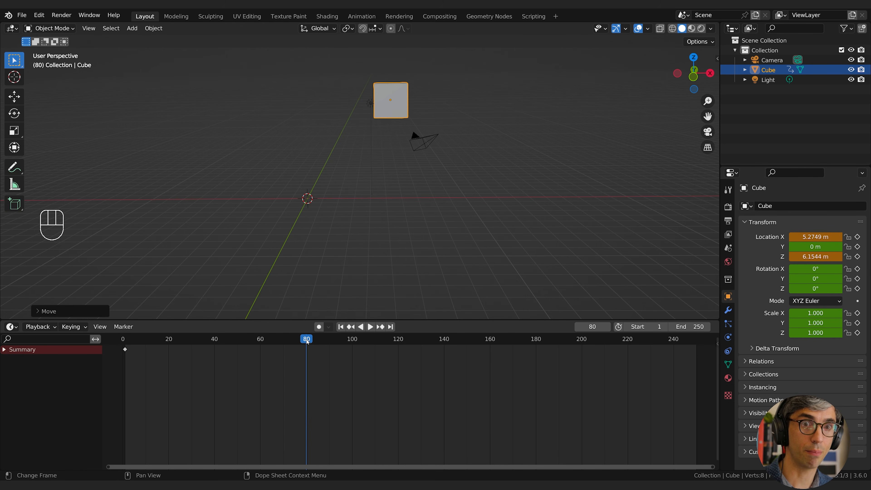
Change the current frame and return to frame 80 to examine how the cube behaves without a keyframe there.
{"action": "key", "text": "space"}
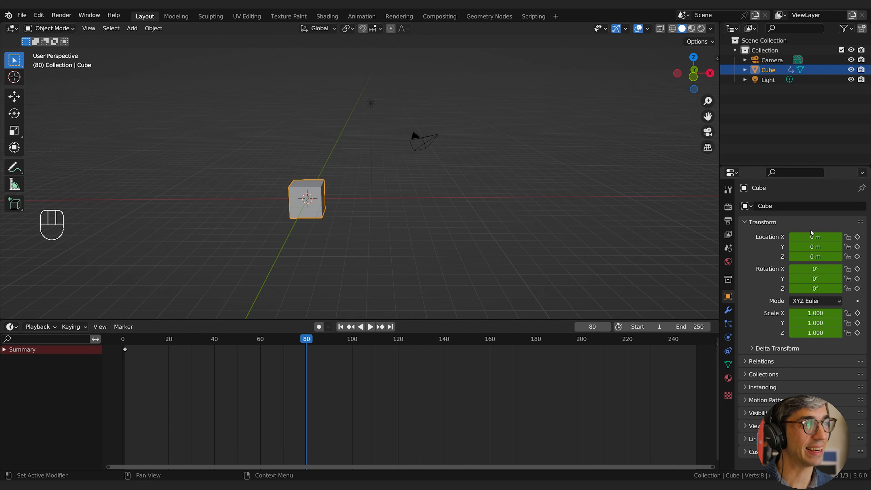
{"action": "left_click", "coordinate": [388, 242]}
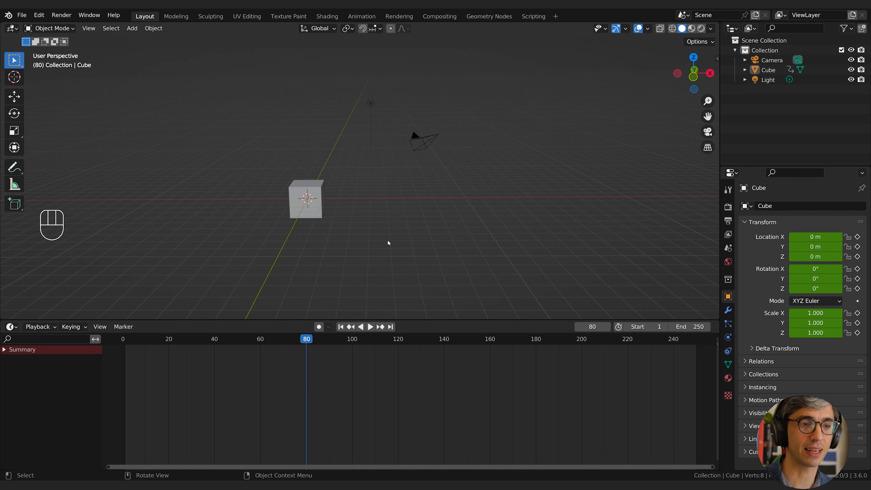
{"action": "left_click", "coordinate": [300, 340]}
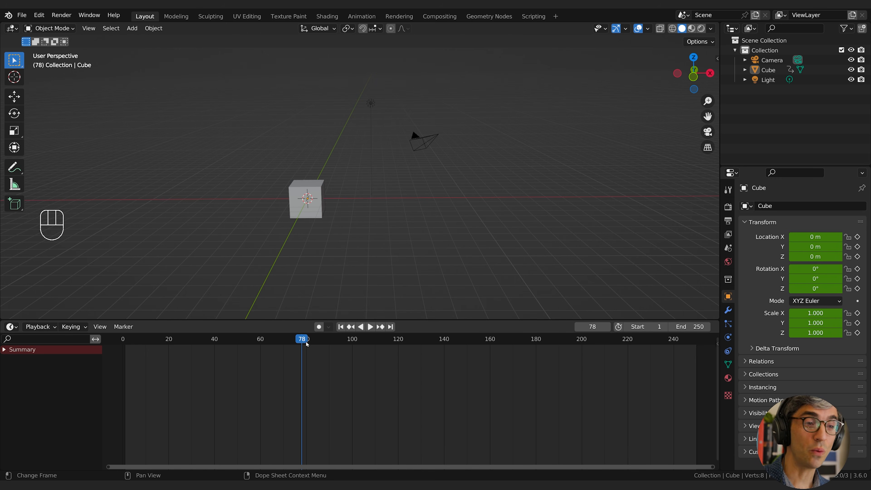
{"action": "left_click", "coordinate": [307, 344]}
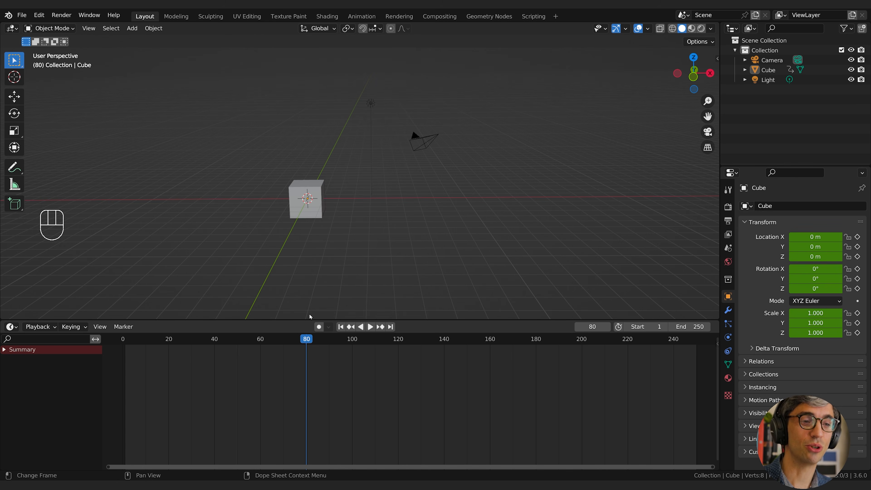
Move the cube about 5.9 m along global X and about 6.67 m up along global Z at frame 80.
{"action": "left_click", "coordinate": [308, 211]}
{"action": "key", "text": "g"}
{"action": "key", "text": "x"}
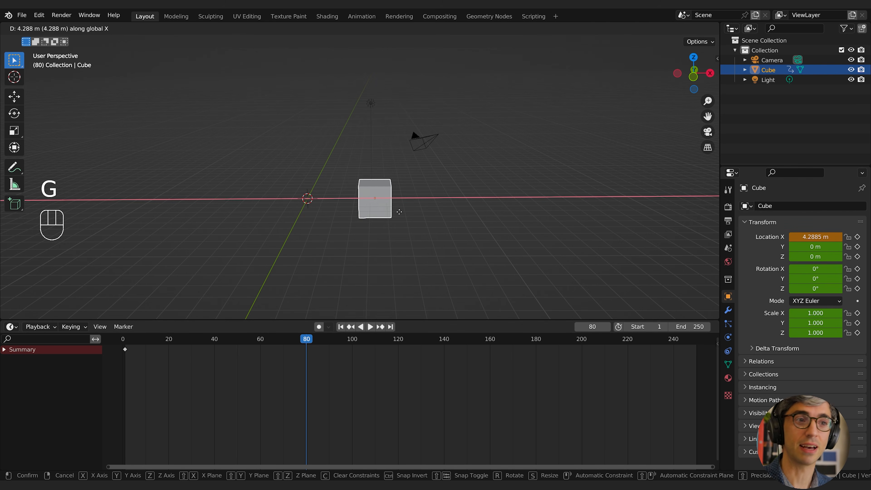
{"action": "left_click", "coordinate": [401, 211]}
{"action": "key", "text": "g"}
{"action": "key", "text": "z"}
{"action": "left_click", "coordinate": [400, 103]}
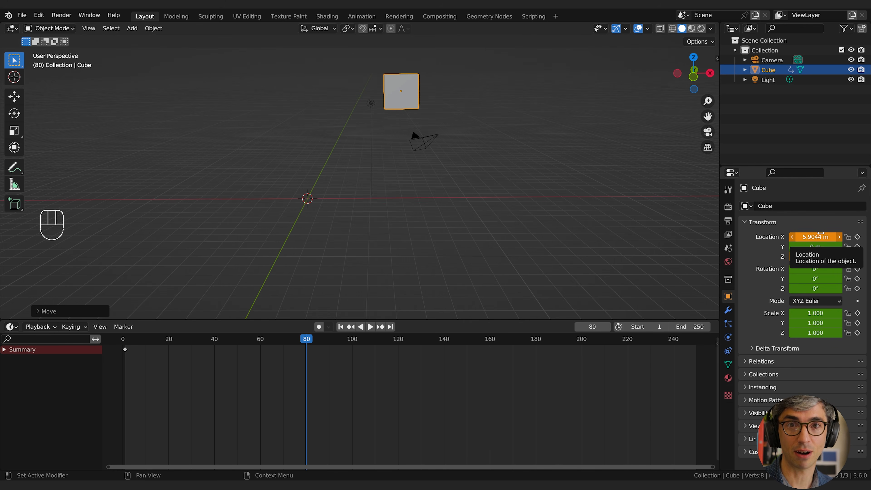
Insert a single keyframe on the cube's X location at frame 80 and scrub away and back to check it.
{"action": "key", "text": "i"}
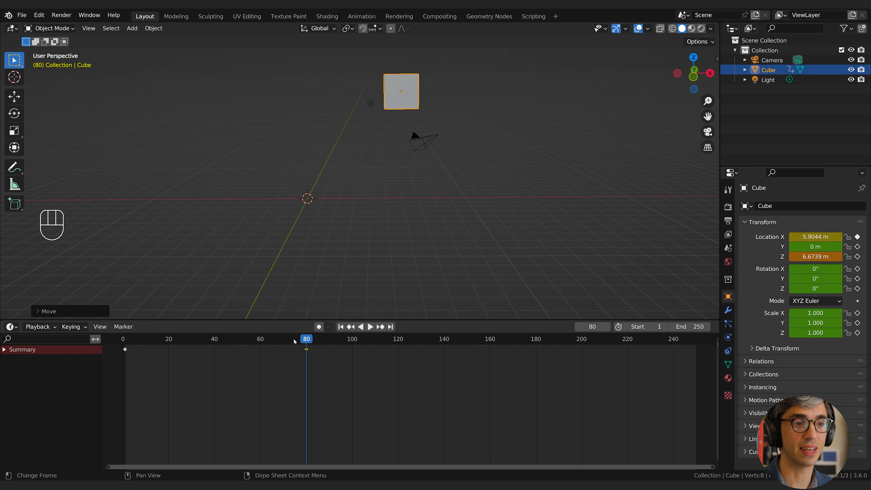
{"action": "left_click_drag", "start_coordinate": [294, 339], "coordinate": [306, 353]}
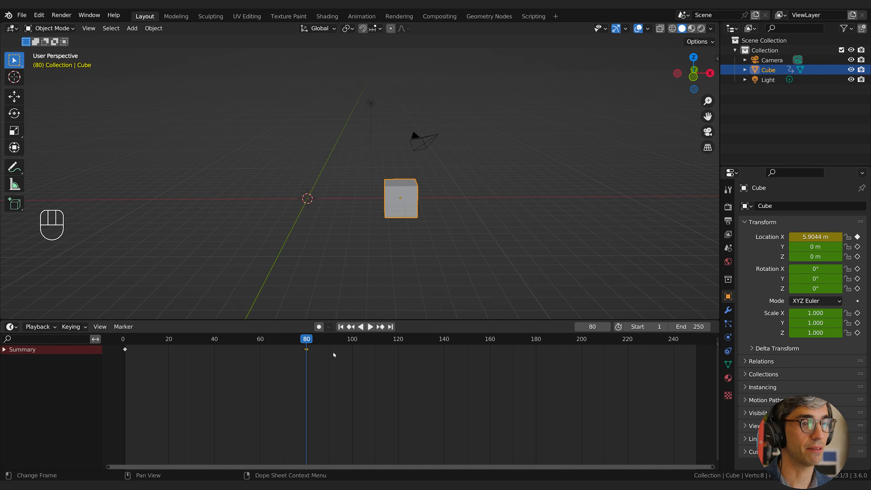
Move the cube up about 5.11 m along global Z and keyframe its location on all axes at frame 80.
{"action": "key", "text": "g"}
{"action": "key", "text": "z"}
{"action": "left_click", "coordinate": [460, 143]}
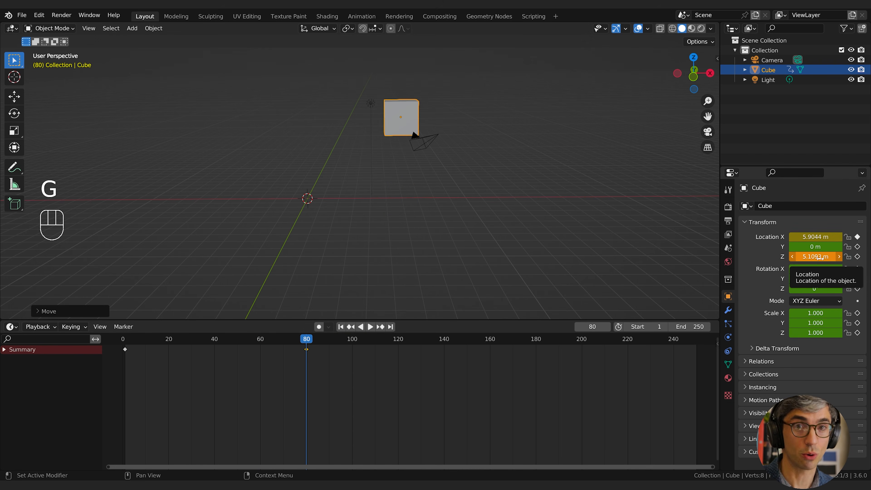
{"action": "key", "text": "i"}
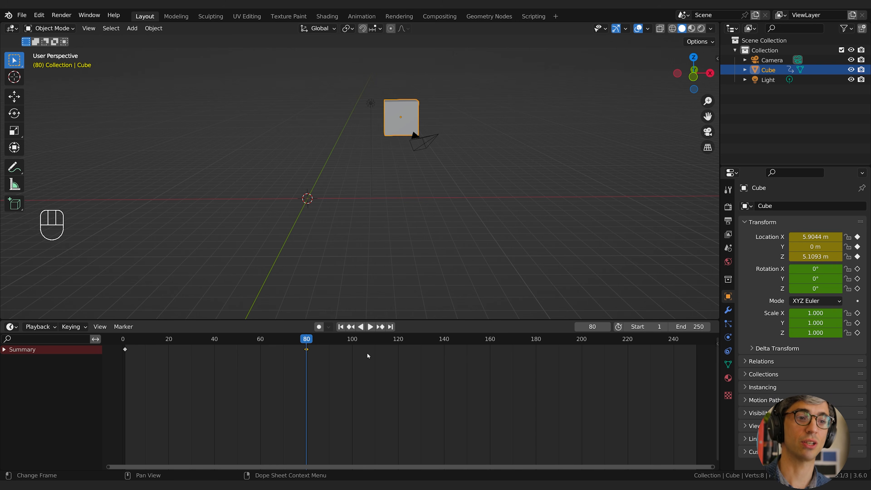
Enable Auto Keying and move the cube up along global Z to about 7.92 m at frame 37.
{"action": "left_click", "coordinate": [321, 326]}
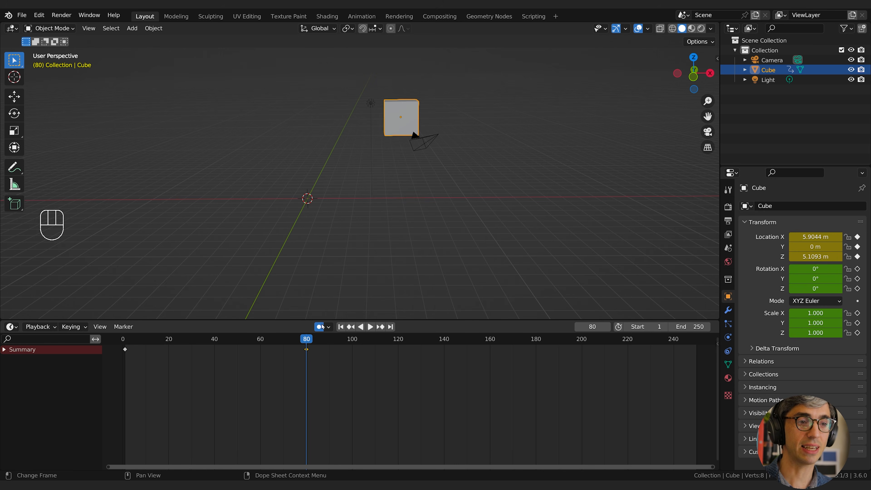
{"action": "left_click", "coordinate": [348, 343]}
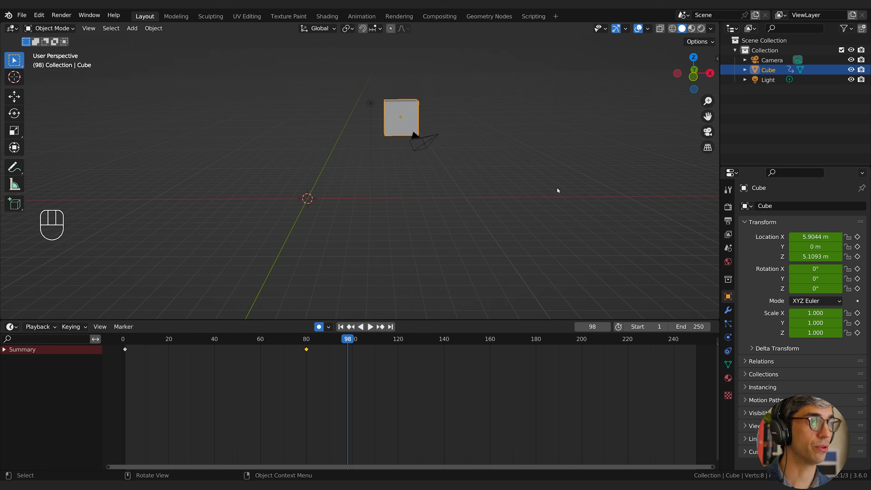
{"action": "left_click", "coordinate": [207, 341]}
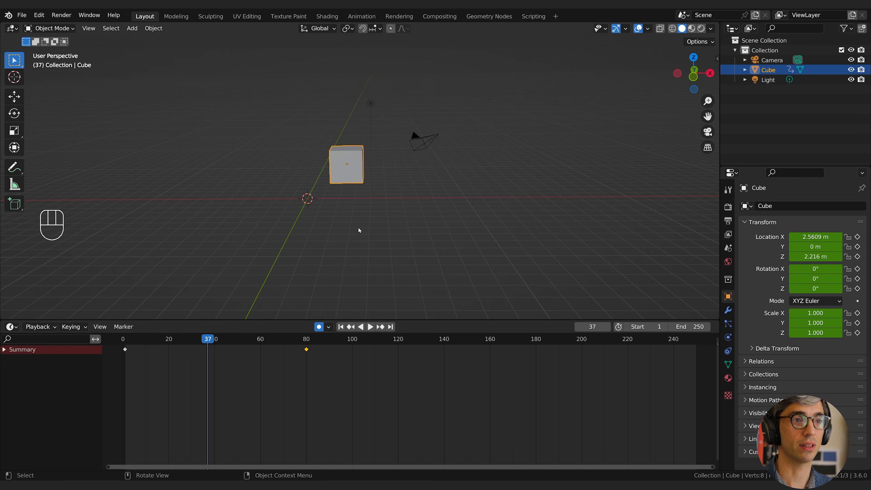
{"action": "key", "text": "g"}
{"action": "key", "text": "z"}
{"action": "left_click", "coordinate": [482, 183]}
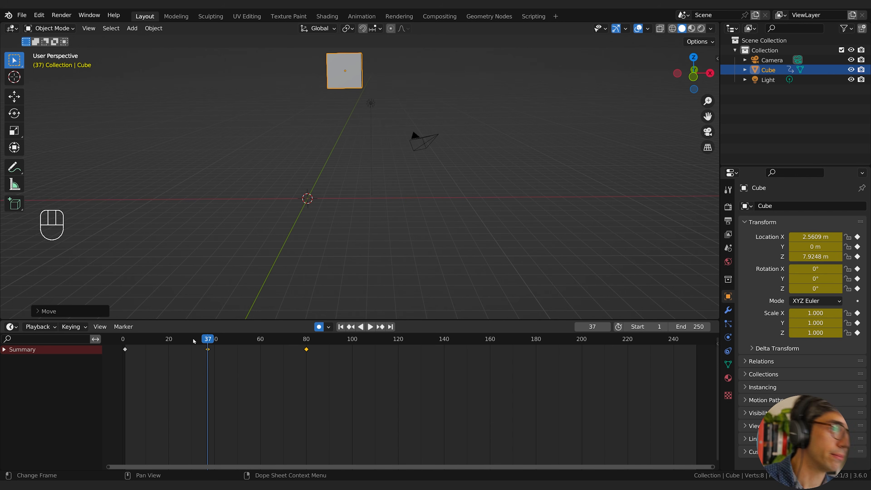
Delete the cube's keyframes at frames 37 and 80, keeping only the one at frame 1.
{"action": "left_click_drag", "start_coordinate": [330, 385], "coordinate": [184, 343]}
{"action": "key", "text": "Delete"}
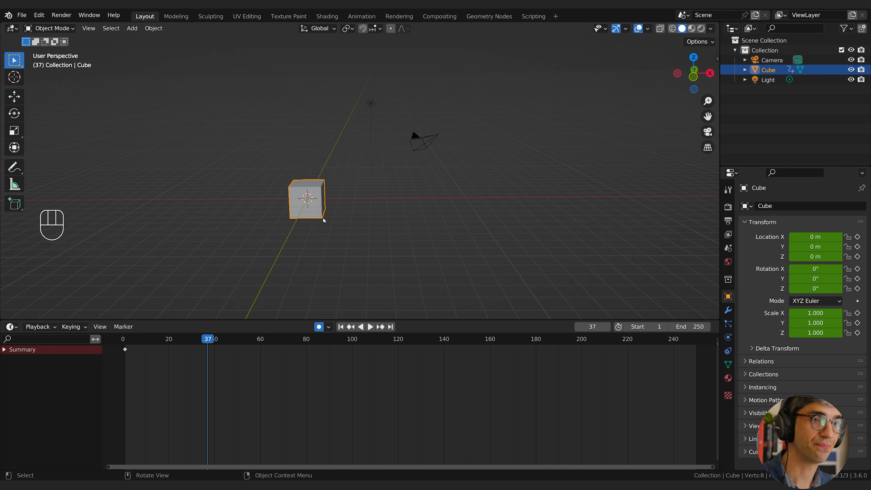
Go to frame 60 and move the cube about 5.16 m along global X and about 6.86 m up along Z.
{"action": "middle_click_drag", "start_coordinate": [322, 218], "coordinate": [357, 238], "text": "shift"}
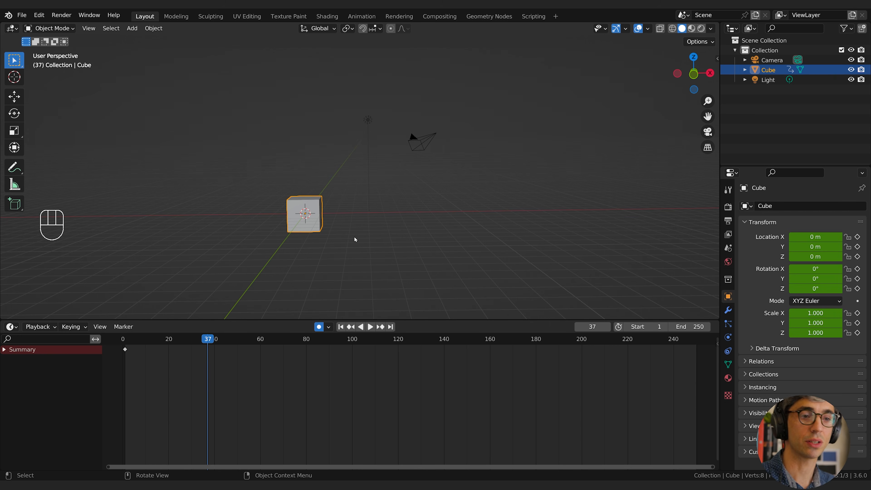
{"action": "left_click_drag", "start_coordinate": [213, 341], "coordinate": [260, 350]}
{"action": "middle_click_drag", "start_coordinate": [381, 202], "coordinate": [358, 231], "text": "shift"}
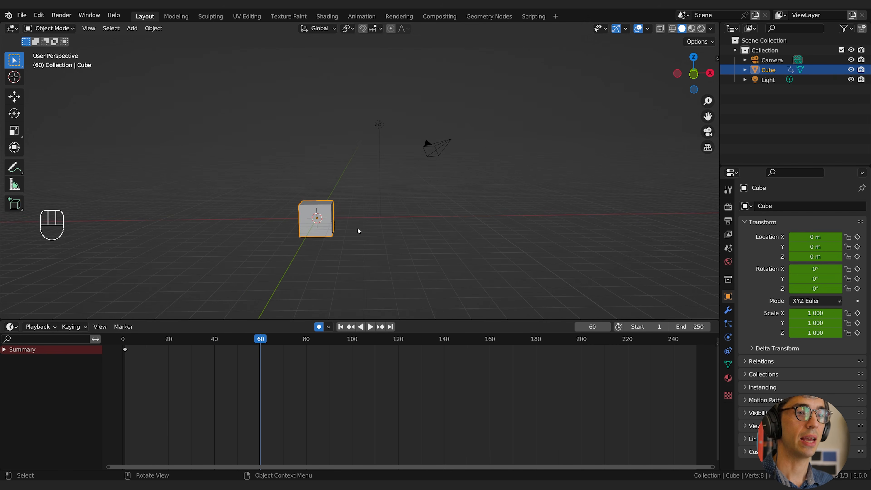
{"action": "key", "text": "g"}
{"action": "key", "text": "x"}
{"action": "left_click", "coordinate": [438, 221]}
{"action": "key", "text": "g"}
{"action": "key", "text": "z"}
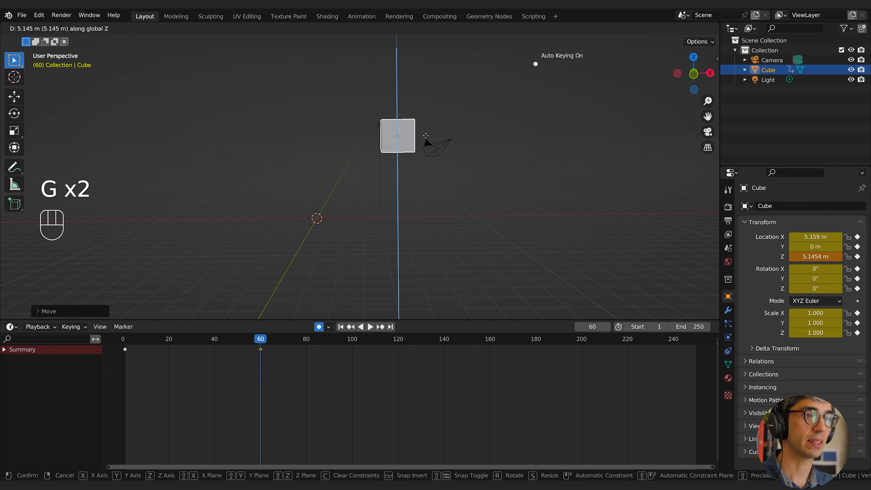
{"action": "left_click", "coordinate": [436, 115]}
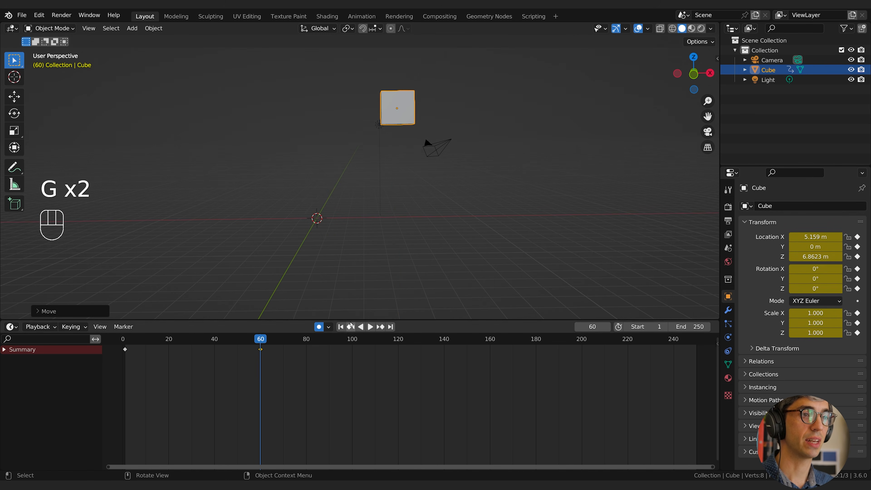
{"action": "left_click", "coordinate": [261, 351]}
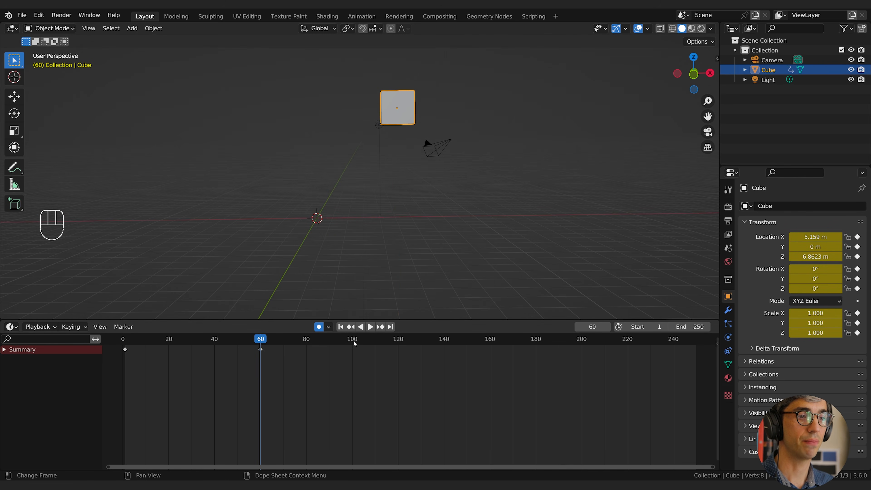
Go to frame 120, lower the cube along global Z, and set its Z location to 0 m.
{"action": "left_click", "coordinate": [397, 343]}
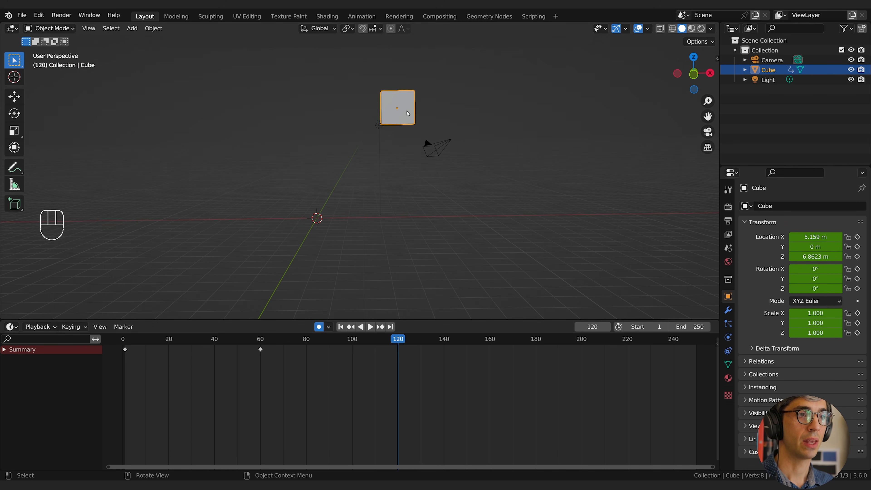
{"action": "key", "text": "g"}
{"action": "key", "text": "z"}
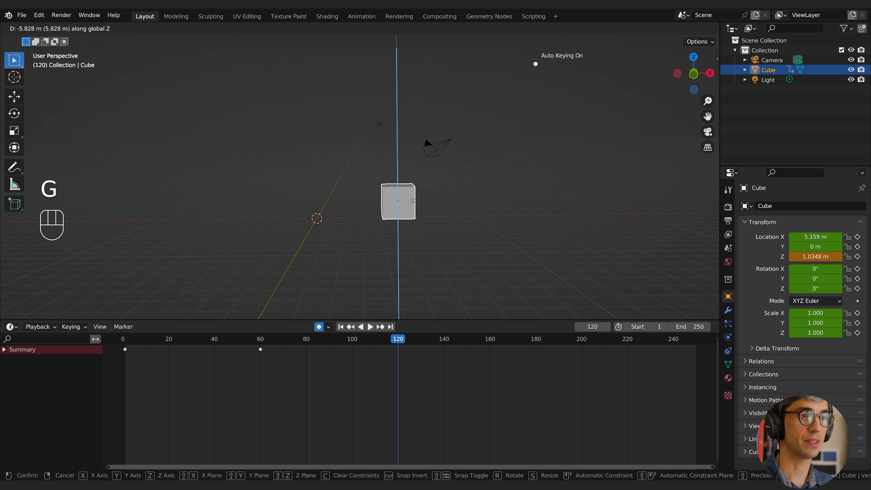
{"action": "left_click", "coordinate": [415, 204]}
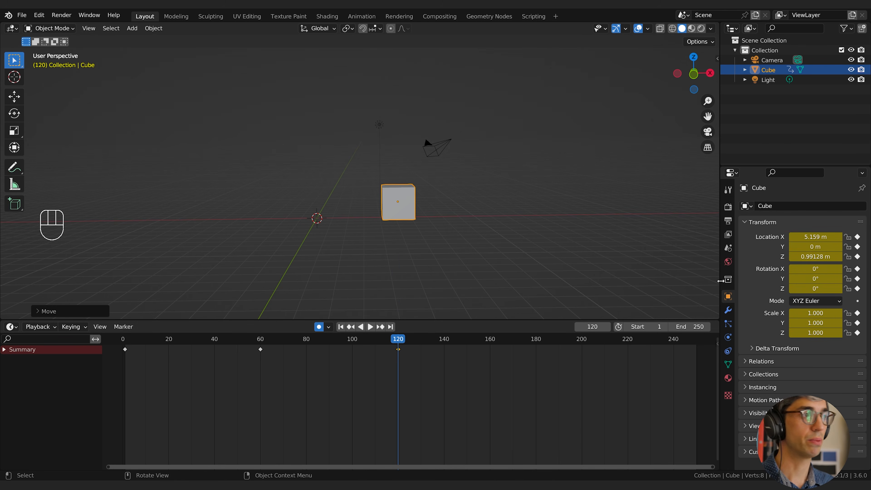
{"action": "left_click", "coordinate": [815, 256]}
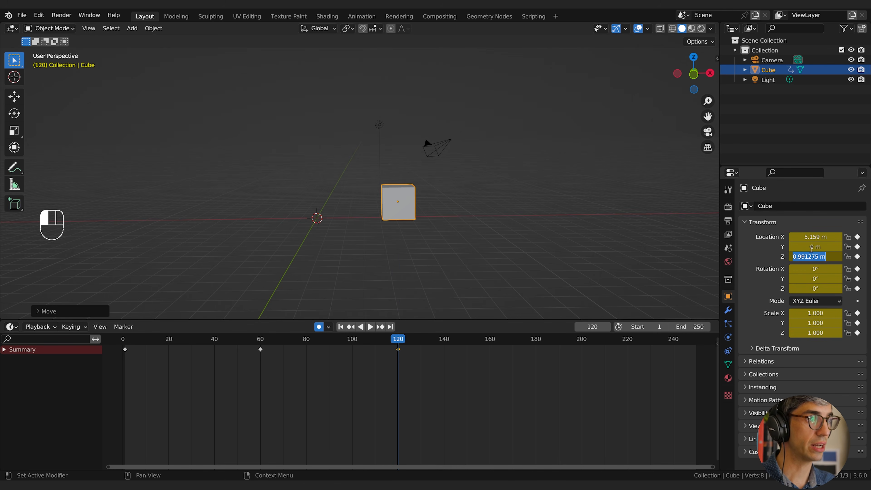
{"action": "type", "text": "0"}
{"action": "key", "text": "Return"}
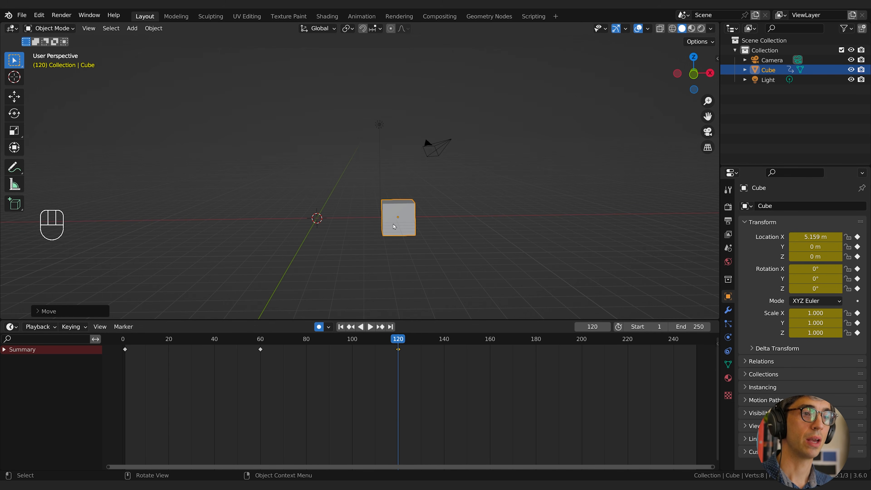
Move the cube along the global X axis to about 10.58 m at frame 120 and deselect its keyframe.
{"action": "key", "text": "g"}
{"action": "key", "text": "x"}
{"action": "left_click", "coordinate": [517, 201]}
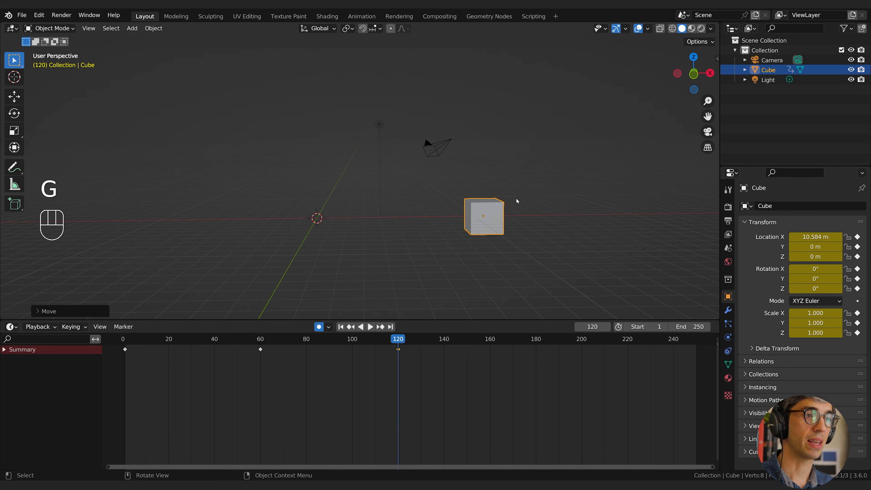
{"action": "left_click", "coordinate": [388, 407]}
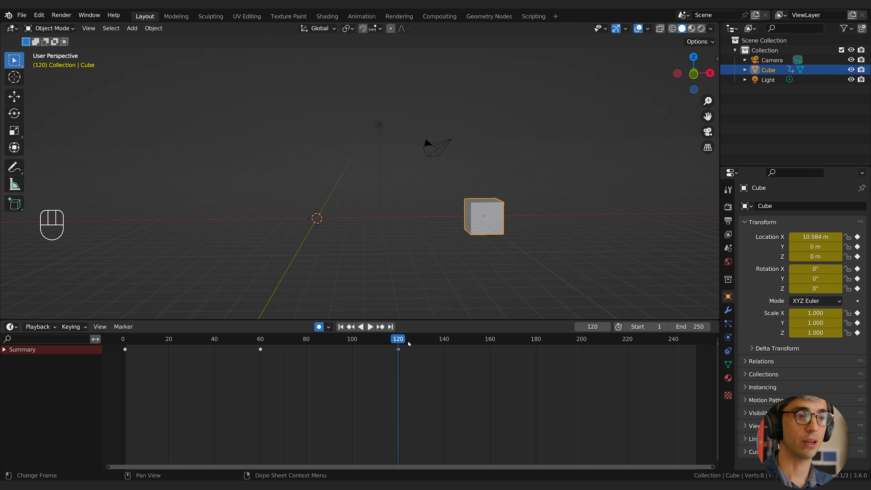
Play and scrub the animation between frames 1 and 120 to examine the cube's movement between its keyframes.
{"action": "left_click", "coordinate": [132, 340]}
{"action": "key", "text": "space"}
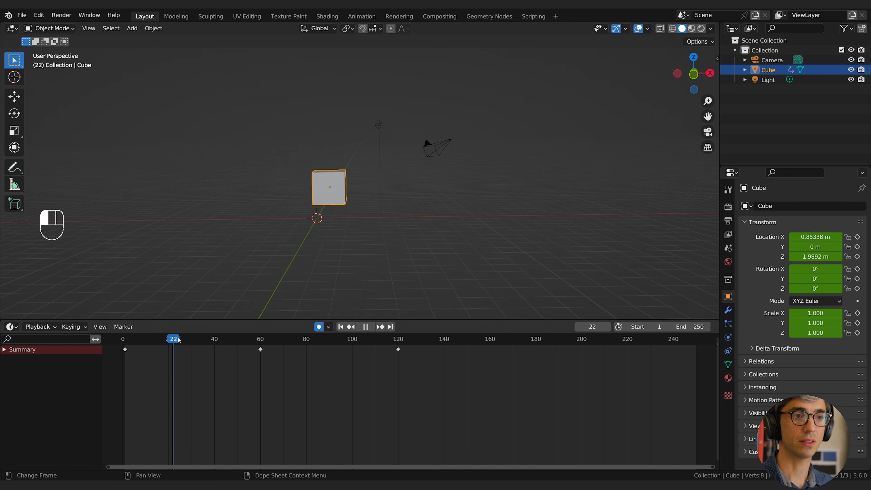
{"action": "left_click_drag", "start_coordinate": [398, 349], "coordinate": [125, 348]}
{"action": "key", "text": "space"}
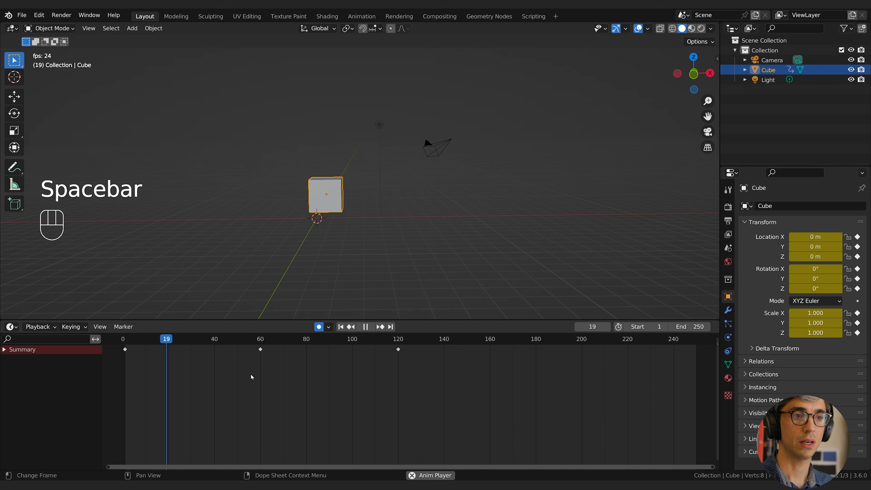
{"action": "key", "text": "space"}
{"action": "left_click_drag", "start_coordinate": [251, 349], "coordinate": [212, 368]}
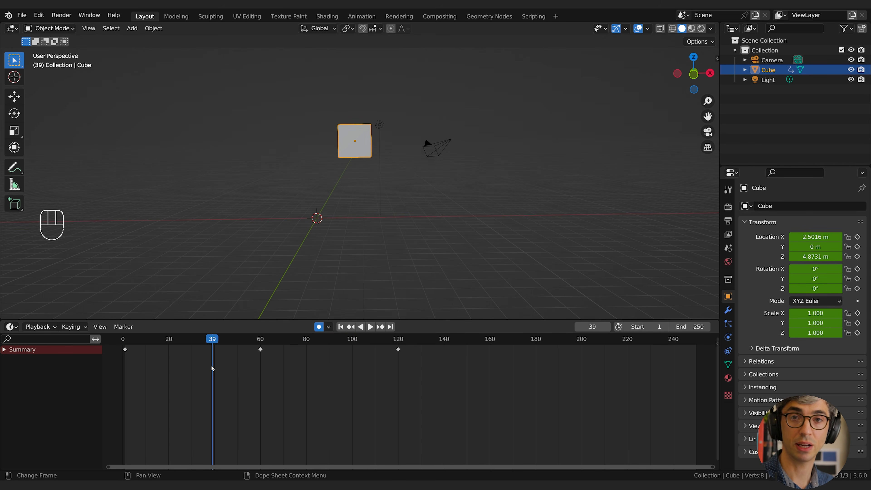
{"action": "left_click_drag", "start_coordinate": [252, 343], "coordinate": [261, 343]}
{"action": "left_click_drag", "start_coordinate": [126, 338], "coordinate": [367, 338]}
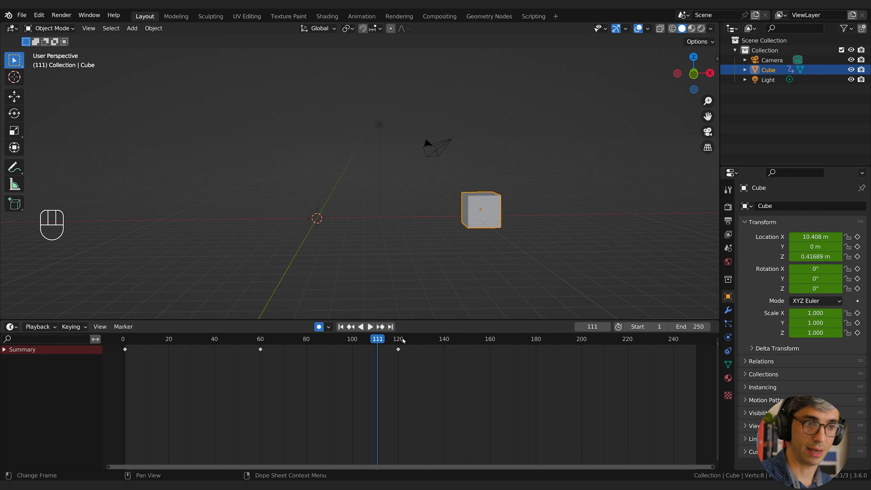
Change the timeline area to the Graph Editor and enlarge it to about half the viewport's height.
{"action": "left_click_drag", "start_coordinate": [187, 320], "coordinate": [190, 311]}
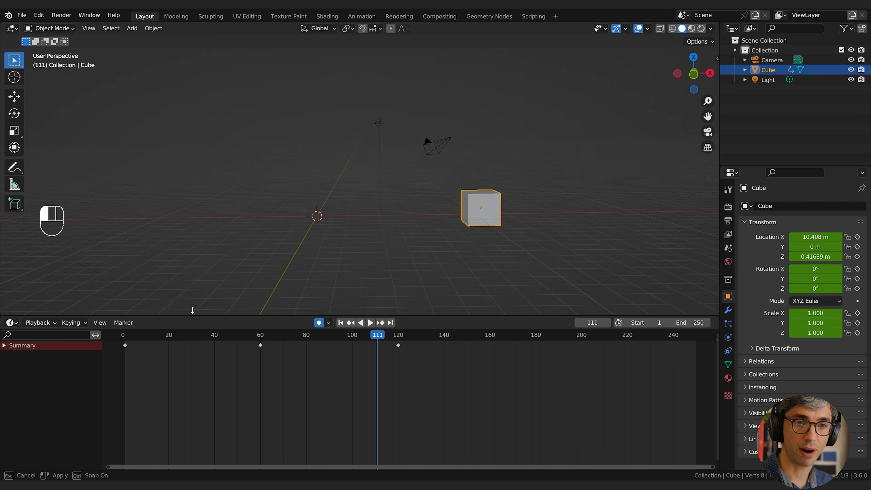
{"action": "left_click", "coordinate": [11, 318]}
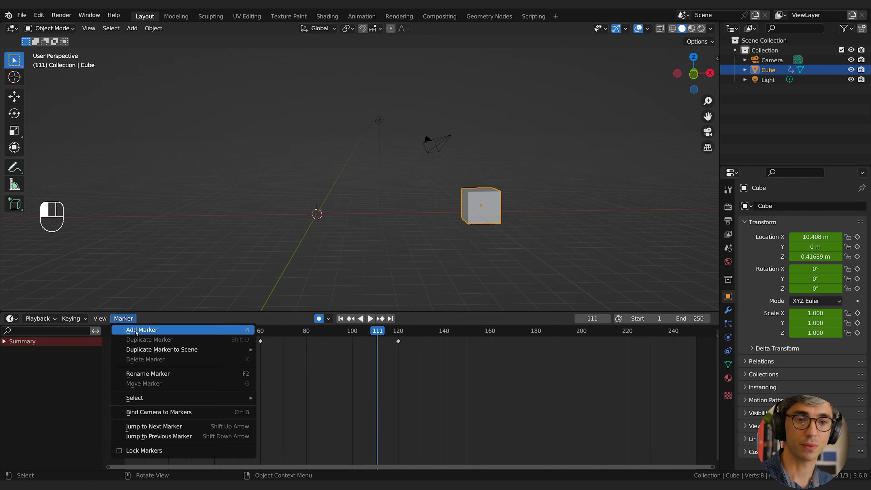
{"action": "left_click", "coordinate": [11, 319]}
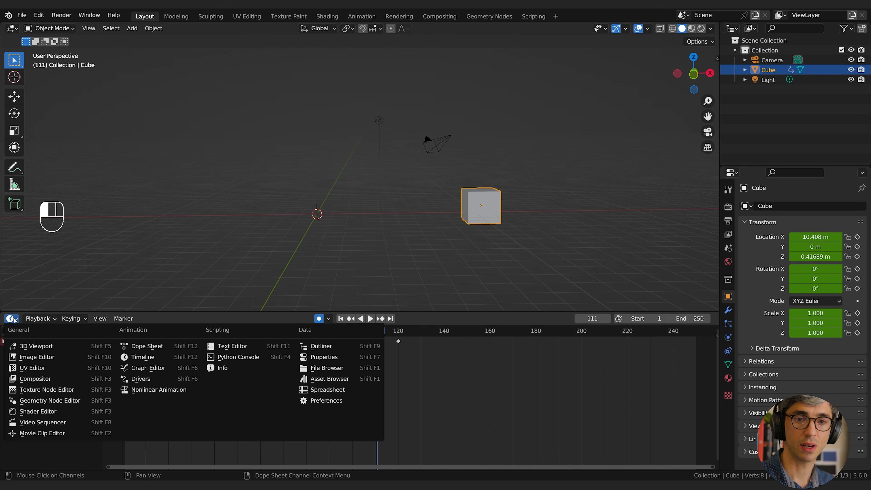
{"action": "left_click", "coordinate": [161, 368]}
{"action": "left_click_drag", "start_coordinate": [381, 312], "coordinate": [368, 269]}
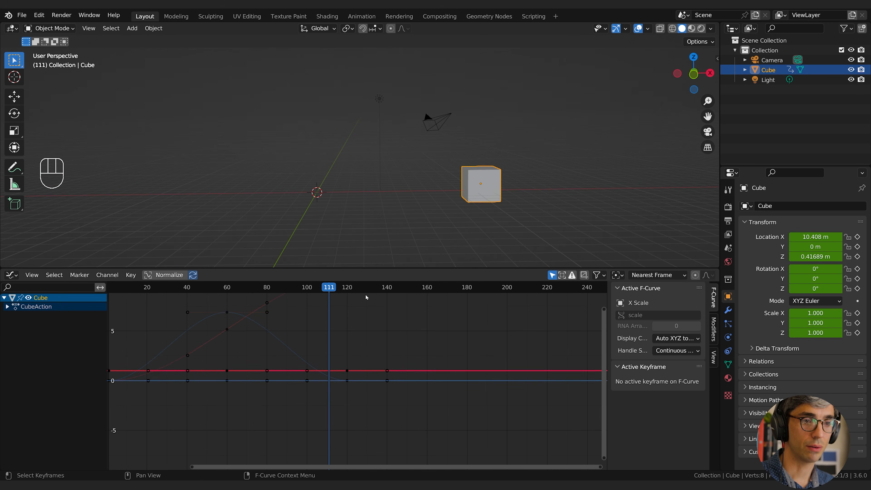
Bring the cube's animation curves into view and expand CubeAction and Object Transforms to list the individual channels.
{"action": "middle_click_drag", "start_coordinate": [366, 295], "coordinate": [447, 368]}
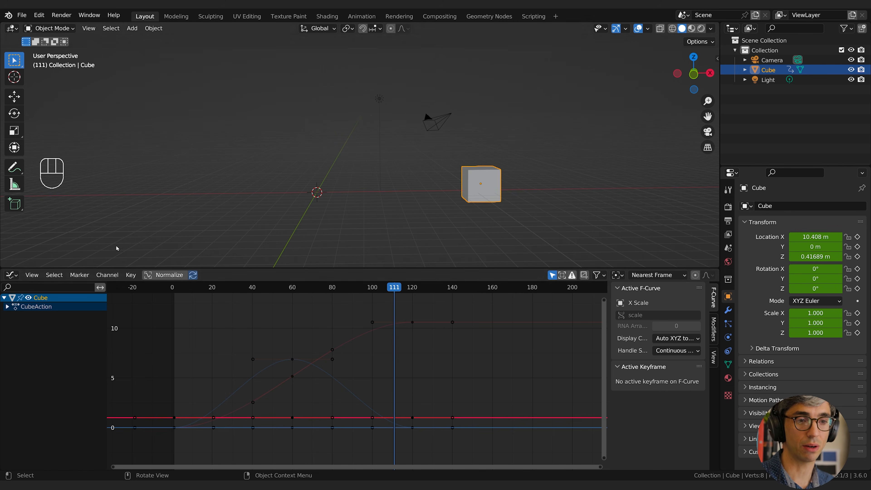
{"action": "left_click", "coordinate": [7, 307]}
{"action": "left_click", "coordinate": [11, 315]}
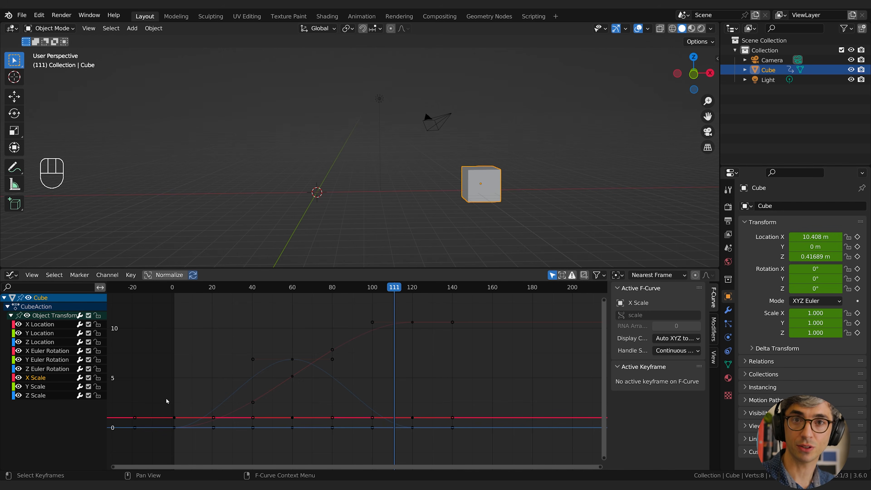
In the Animation preferences, set the F-Curves Unselected Opacity to 0.067 and enable Only Show Selected F-Curve Keyframes.
{"action": "left_click", "coordinate": [39, 14]}
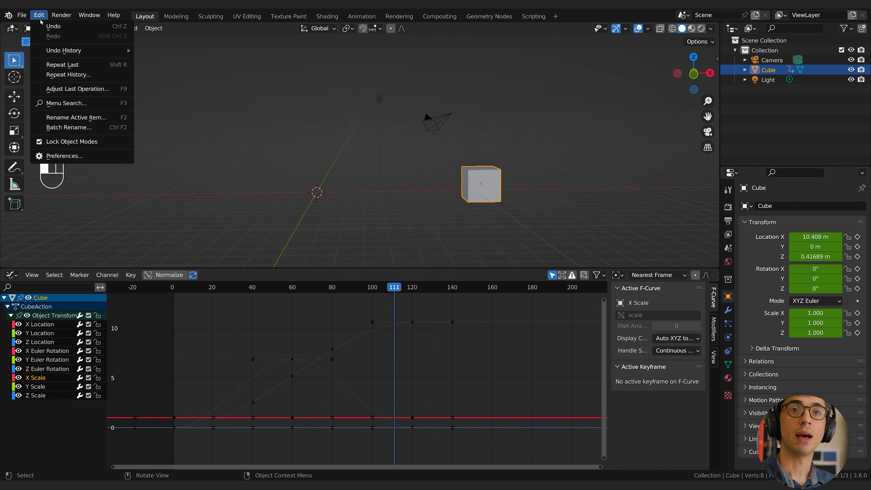
{"action": "left_click", "coordinate": [65, 156]}
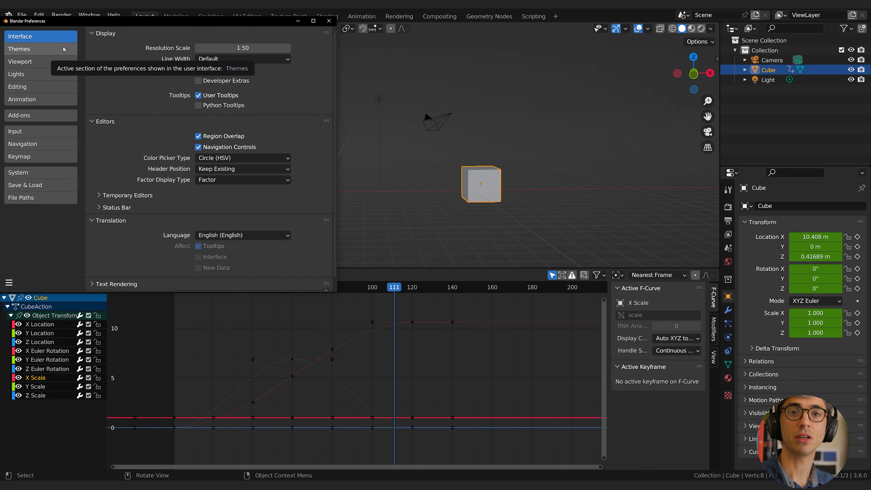
{"action": "left_click", "coordinate": [41, 99]}
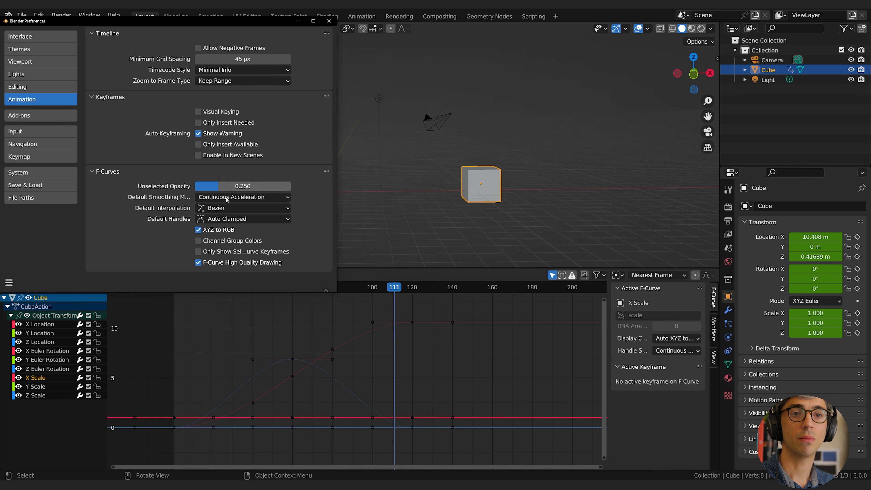
{"action": "left_click_drag", "start_coordinate": [219, 186], "coordinate": [202, 186]}
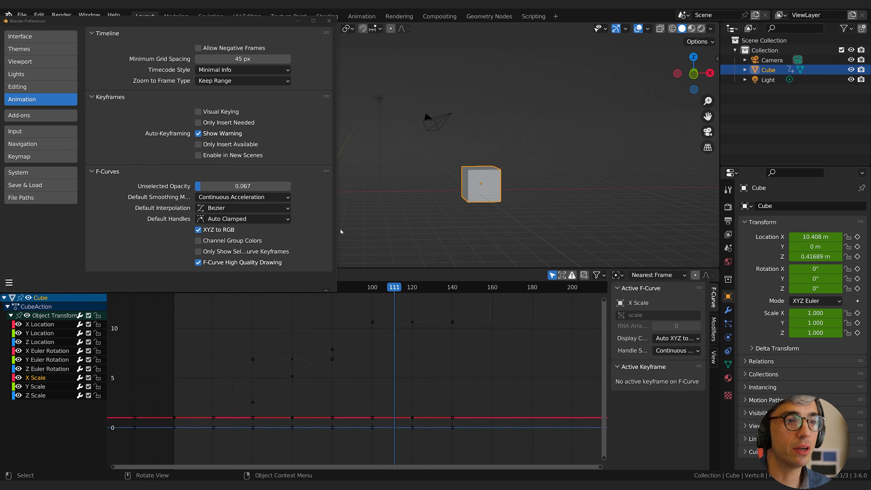
{"action": "left_click_drag", "start_coordinate": [340, 231], "coordinate": [431, 237]}
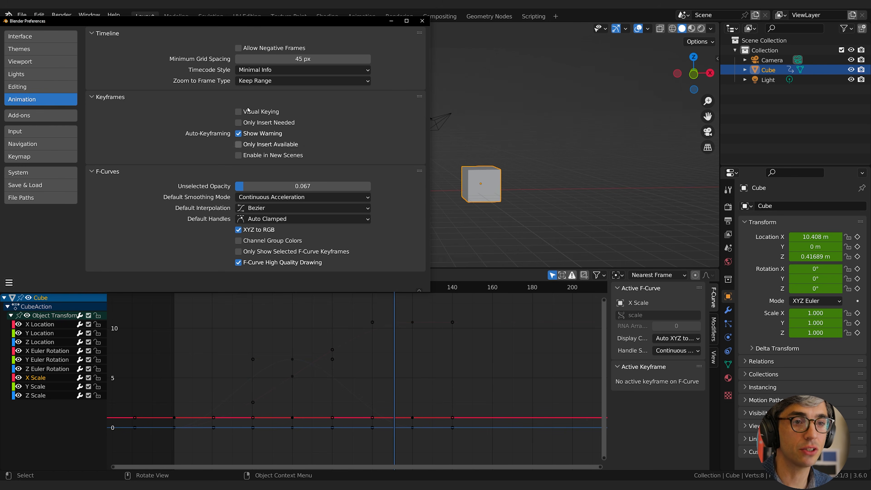
{"action": "left_click_drag", "start_coordinate": [237, 21], "coordinate": [482, 39]}
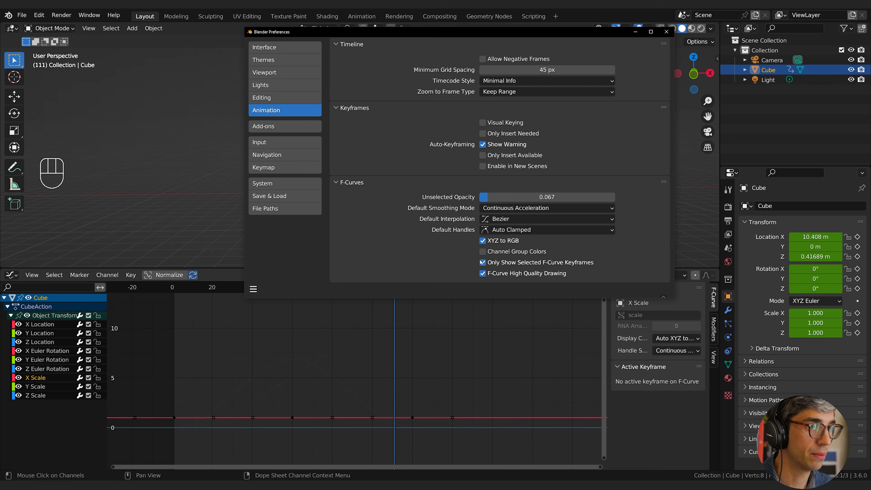
{"action": "left_click", "coordinate": [666, 31]}
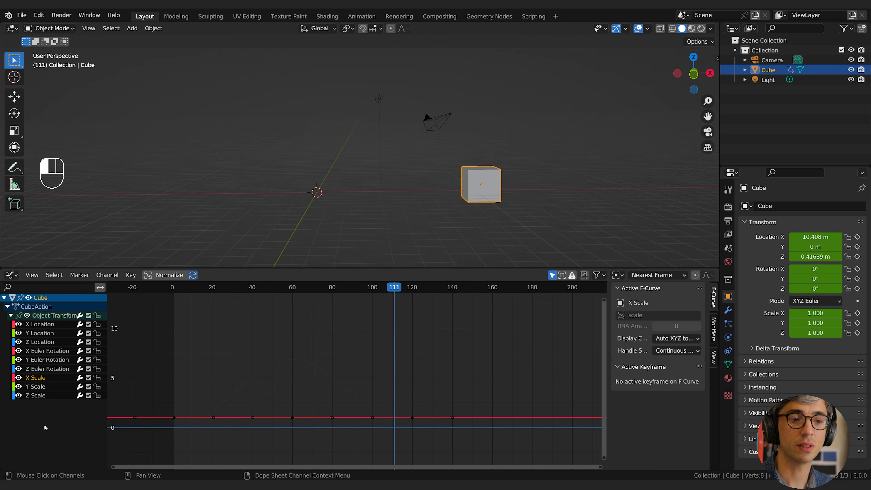
Go through the cube's location, rotation and scale channels one by one to examine each F-curve.
{"action": "left_click", "coordinate": [44, 369]}
{"action": "left_click", "coordinate": [49, 360]}
{"action": "left_click", "coordinate": [49, 352]}
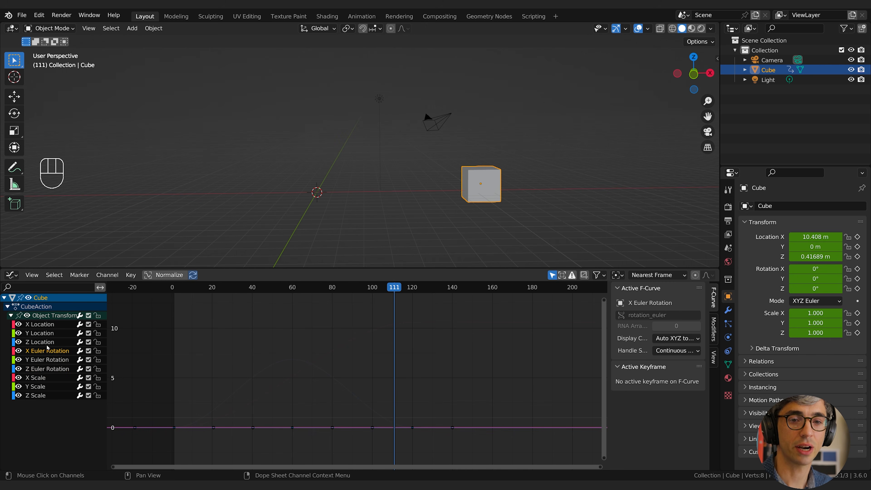
{"action": "left_click", "coordinate": [48, 342]}
{"action": "left_click", "coordinate": [46, 333]}
{"action": "left_click", "coordinate": [43, 324]}
{"action": "left_click", "coordinate": [46, 369]}
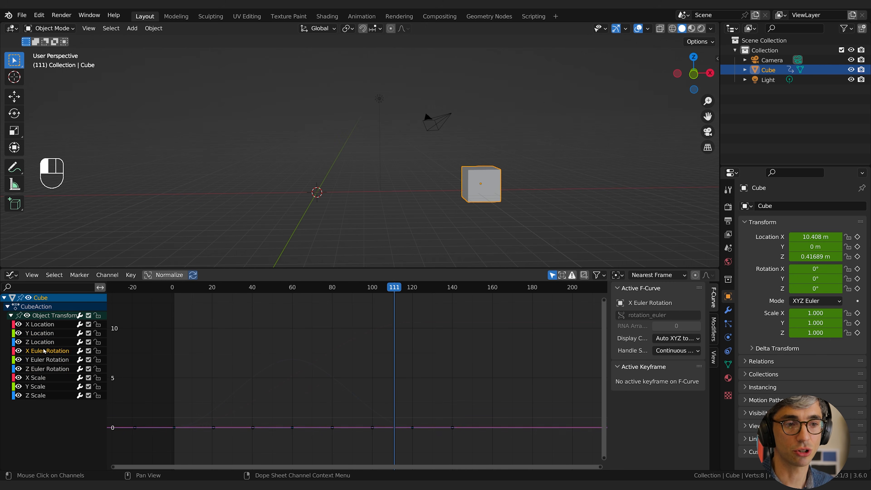
{"action": "left_click", "coordinate": [41, 387]}
{"action": "left_click", "coordinate": [41, 395]}
{"action": "left_click", "coordinate": [44, 351]}
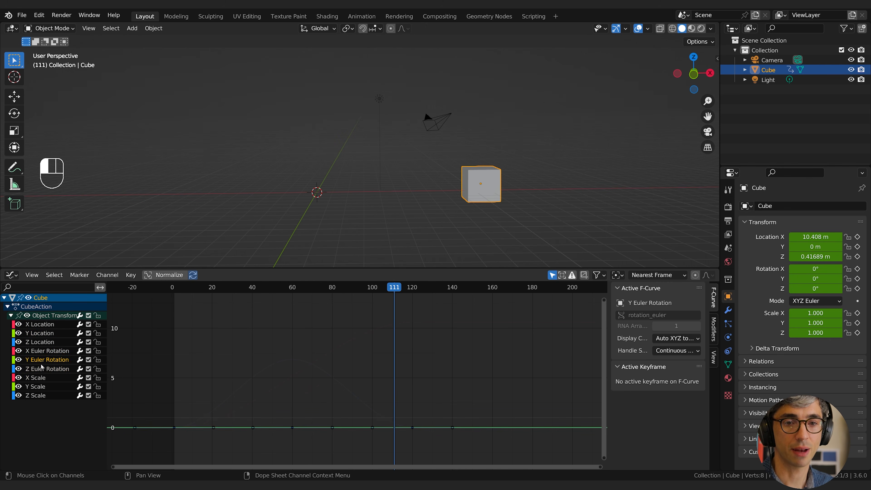
{"action": "left_click", "coordinate": [41, 342]}
{"action": "left_click", "coordinate": [42, 332]}
{"action": "left_click", "coordinate": [43, 324]}
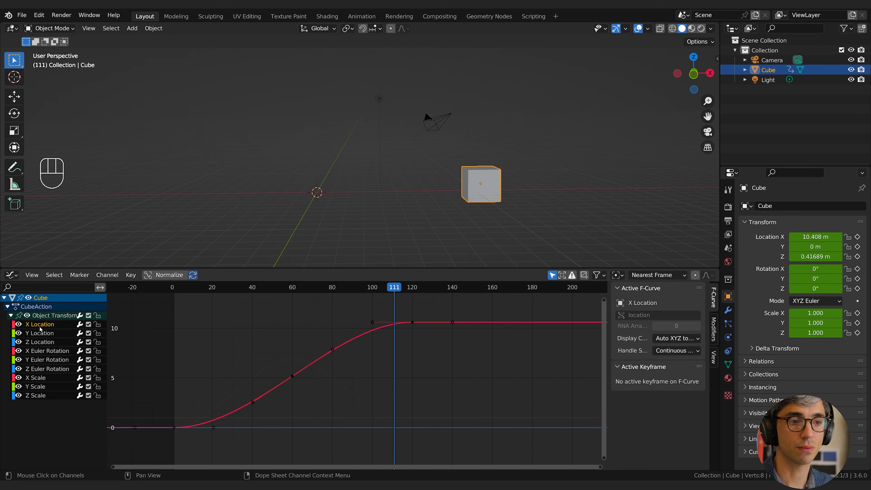
Show the X Location through Y Scale curves together and select their keyframes at frames 60 and 120.
{"action": "left_click", "coordinate": [40, 332], "text": "shift"}
{"action": "left_click", "coordinate": [43, 342], "text": "shift"}
{"action": "left_click", "coordinate": [40, 368], "text": "shift"}
{"action": "left_click", "coordinate": [37, 387], "text": "shift"}
{"action": "left_click_drag", "start_coordinate": [222, 305], "coordinate": [532, 465]}
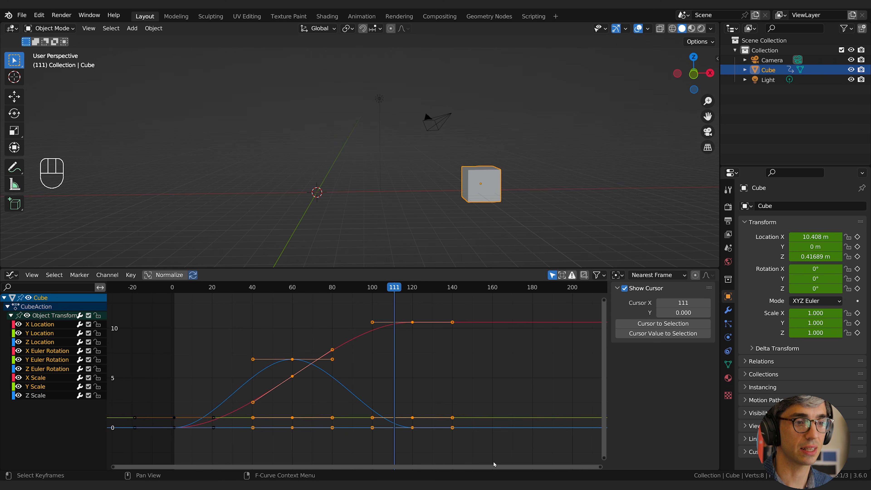
Isolate the X Location curve and try box-selecting its keyframes at frames 60 and 120, leaving them deselected.
{"action": "left_click", "coordinate": [41, 316]}
{"action": "left_click", "coordinate": [44, 325]}
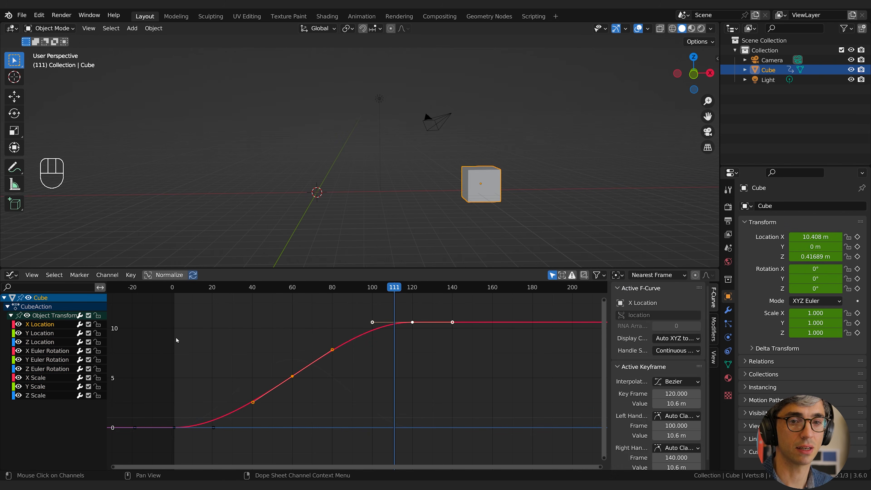
{"action": "left_click", "coordinate": [260, 324]}
{"action": "left_click_drag", "start_coordinate": [249, 308], "coordinate": [530, 426]}
{"action": "left_click", "coordinate": [423, 413]}
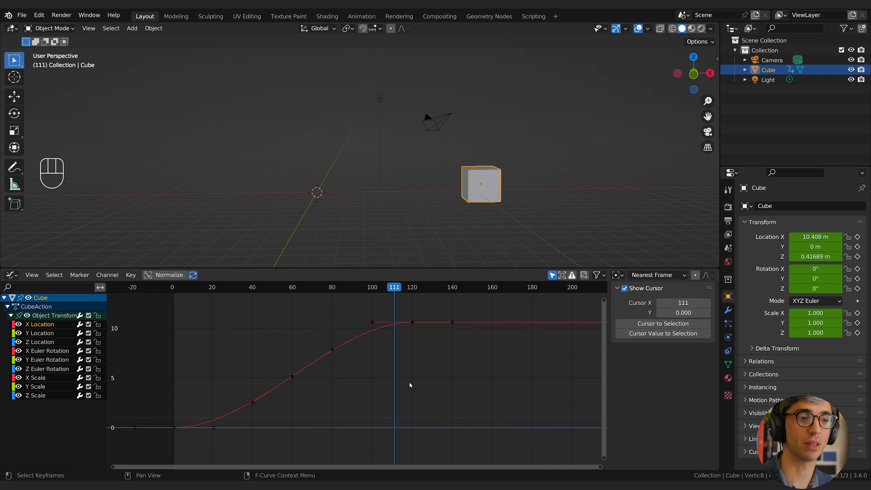
{"action": "left_click_drag", "start_coordinate": [204, 295], "coordinate": [471, 430]}
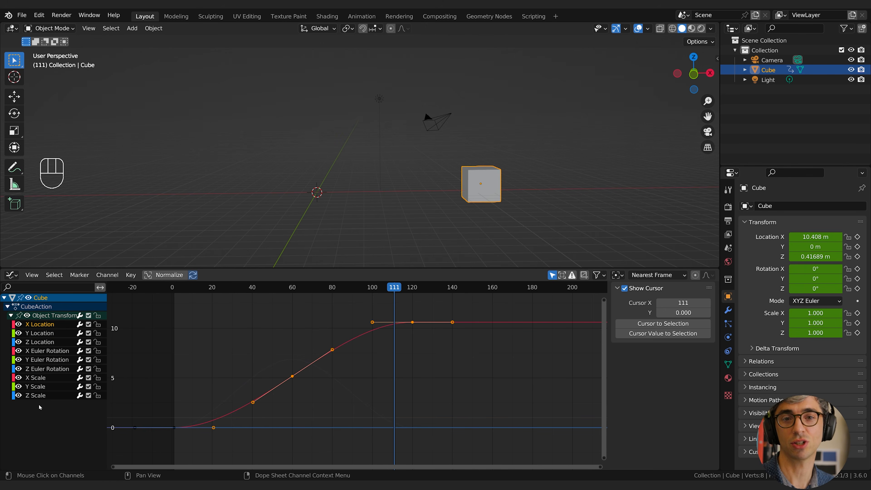
{"action": "left_click", "coordinate": [234, 372]}
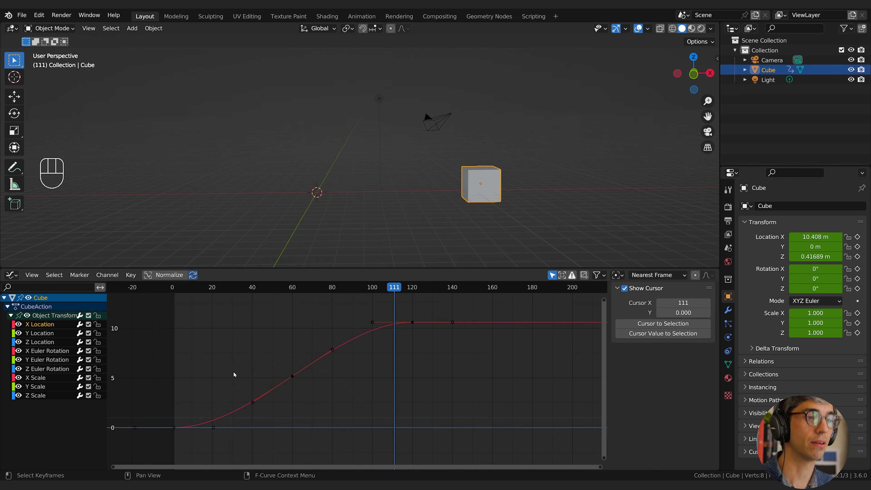
Isolate the Z Location curve and scrub the animation, ending at frame 23, to compare curve and cube height.
{"action": "left_click", "coordinate": [39, 342]}
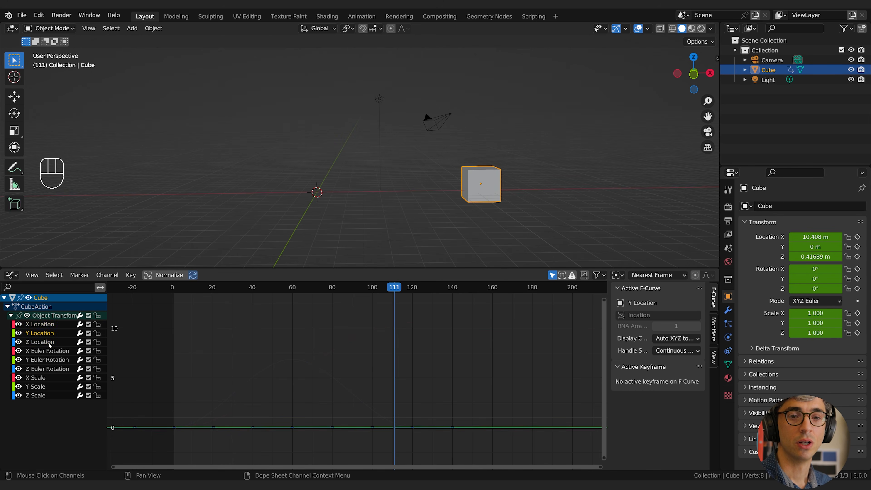
{"action": "middle_click_drag", "start_coordinate": [257, 315], "coordinate": [360, 306]}
{"action": "left_click_drag", "start_coordinate": [281, 289], "coordinate": [341, 289]}
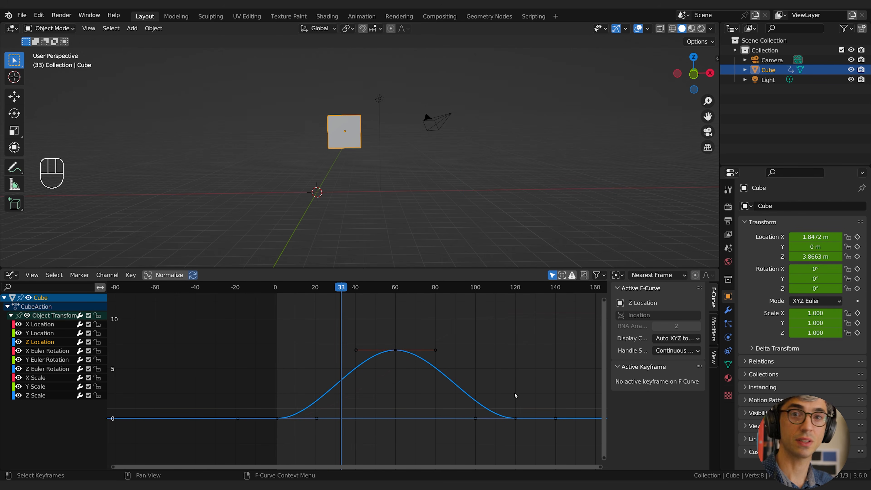
{"action": "left_click_drag", "start_coordinate": [387, 290], "coordinate": [321, 340]}
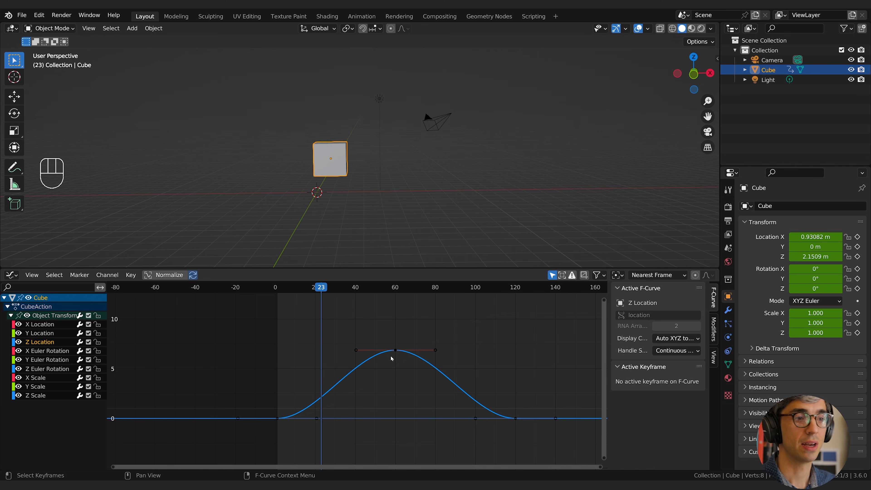
Raise the Z Location keyframe at frame 60 to about 12.4 m and go to frame 61.
{"action": "left_click", "coordinate": [396, 350]}
{"action": "key", "text": "g"}
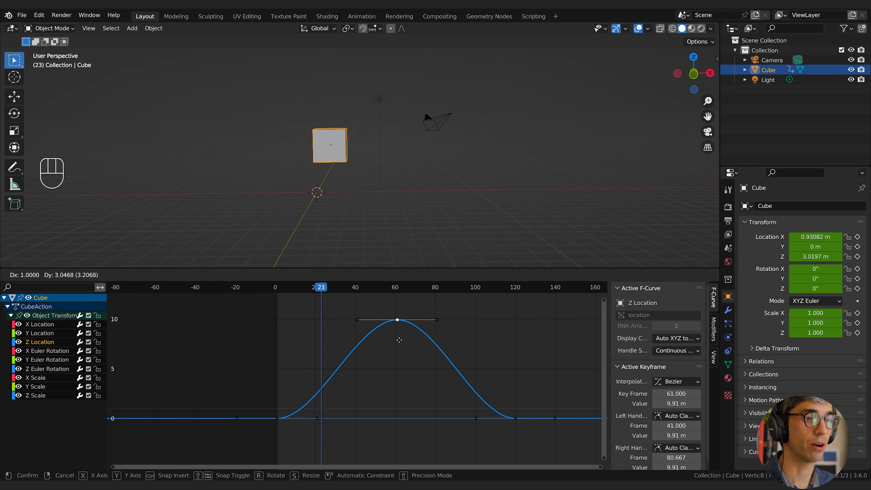
{"action": "left_click", "coordinate": [399, 320]}
{"action": "left_click", "coordinate": [396, 289]}
{"action": "left_click_drag", "start_coordinate": [396, 292], "coordinate": [397, 292]}
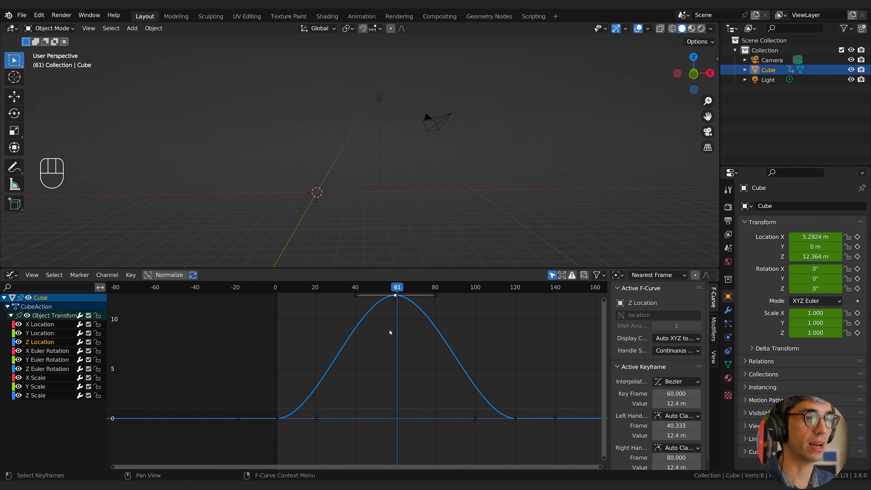
Move the Z Location peak keyframe to frame 48 at about 6.66 m and lengthen its handles to about frames 21.6 and 88.5.
{"action": "key", "text": "g"}
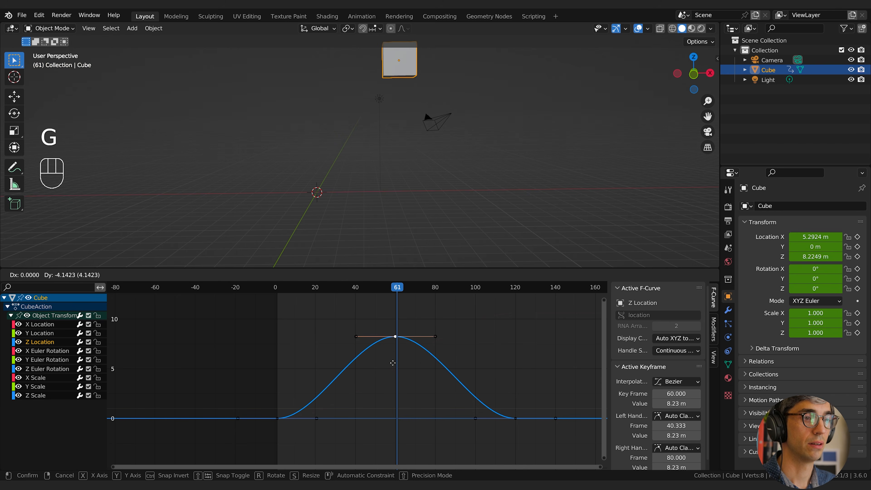
{"action": "left_click", "coordinate": [356, 372]}
{"action": "left_click_drag", "start_coordinate": [279, 291], "coordinate": [328, 345]}
{"action": "key", "text": "g"}
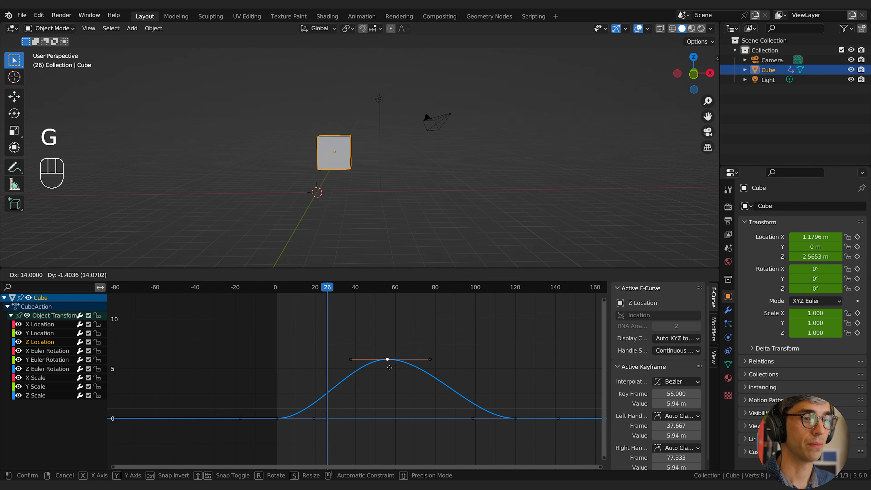
{"action": "left_click", "coordinate": [383, 374]}
{"action": "key", "text": "s"}
{"action": "left_click", "coordinate": [407, 364]}
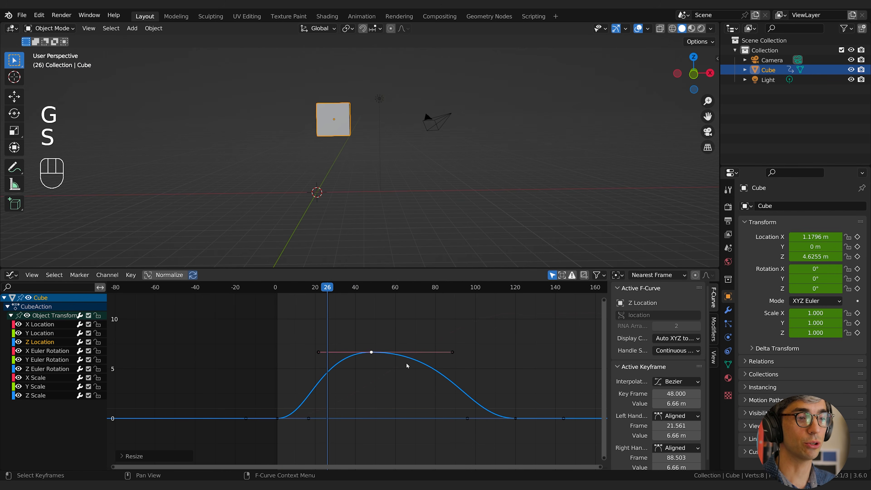
Play the animation up to frame 117 and shorten the Z Location peak's handles to about frames 30.3 and 75.2.
{"action": "key", "text": "space"}
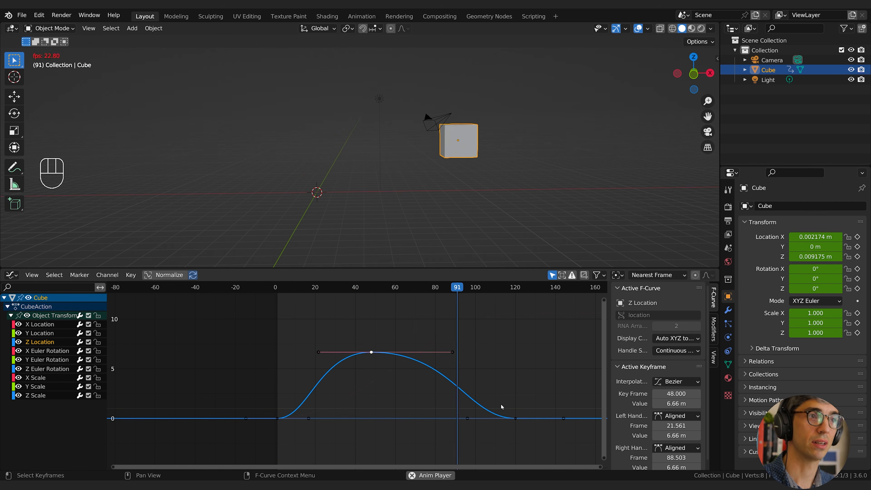
{"action": "key", "text": "space"}
{"action": "key", "text": "space"}
{"action": "key", "text": "space"}
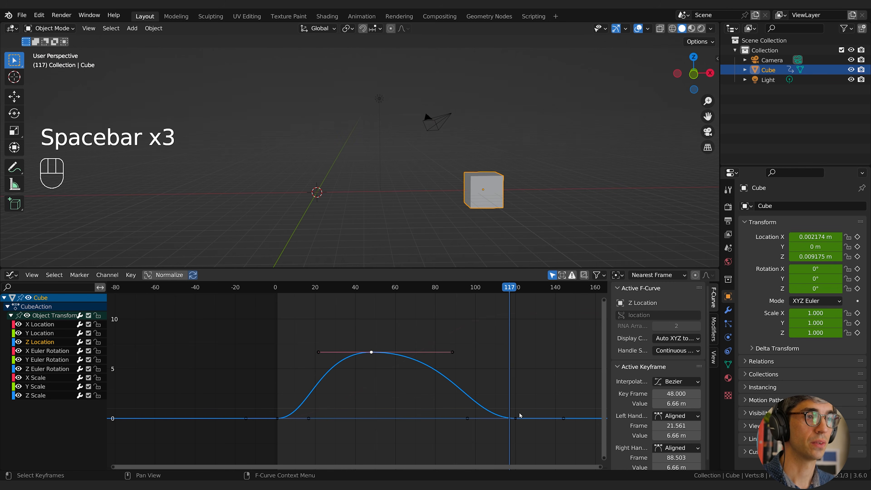
{"action": "key", "text": "s"}
{"action": "left_click", "coordinate": [230, 330]}
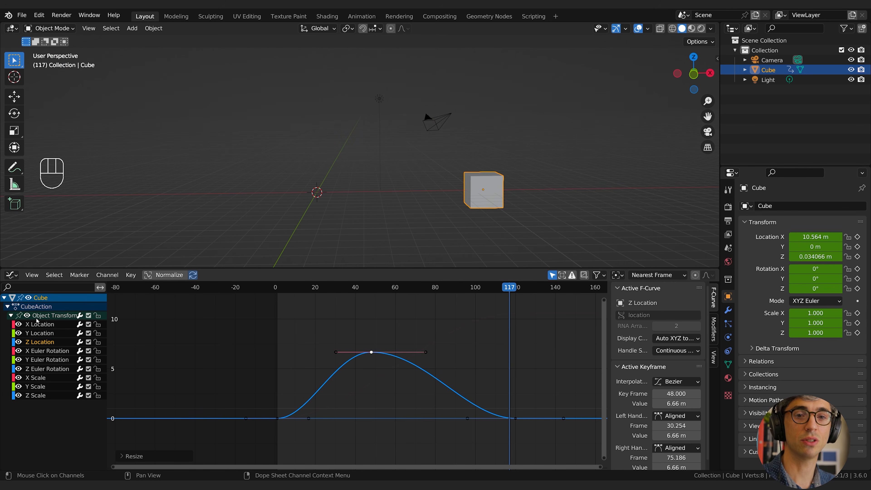
Show the X, Y and Z Location curves together and remove Z Location from the channel selection.
{"action": "left_click", "coordinate": [39, 324]}
{"action": "left_click", "coordinate": [39, 342], "text": "shift"}
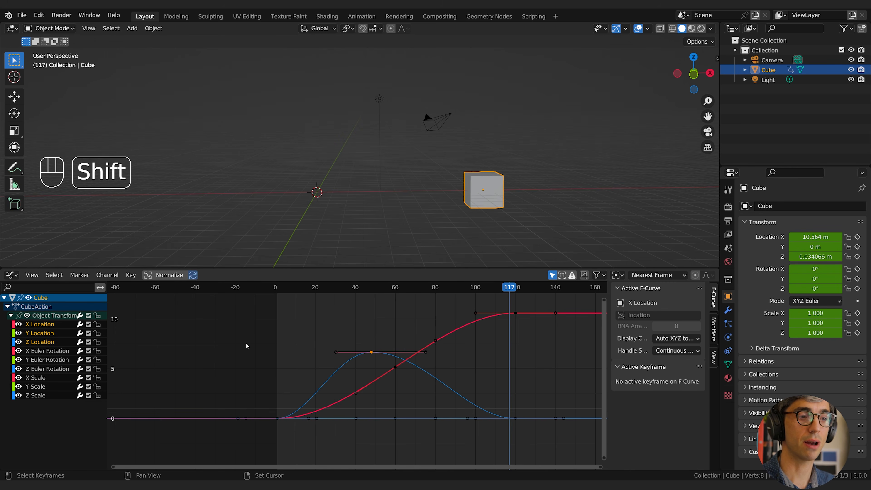
{"action": "left_click", "coordinate": [44, 341], "text": "shift"}
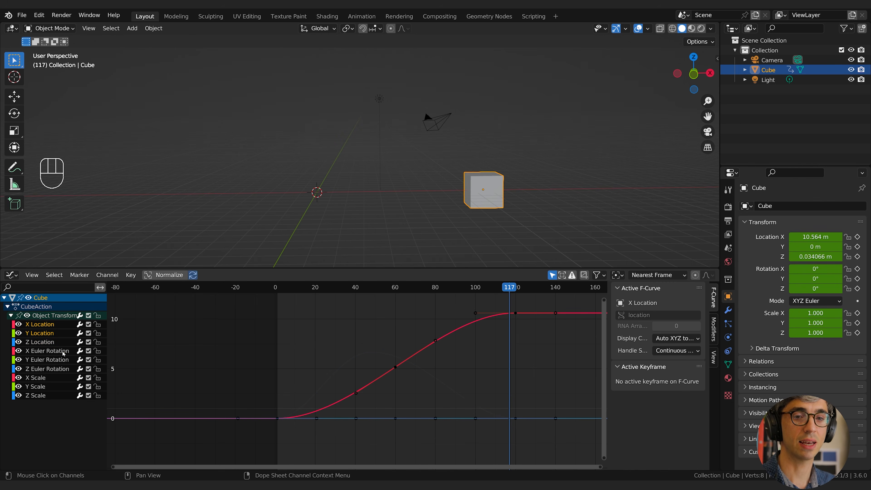
Show the X and Z Location curves together and move their last keyframes earlier to frame 88.
{"action": "left_click", "coordinate": [39, 341]}
{"action": "left_click", "coordinate": [39, 324], "text": "ctrl"}
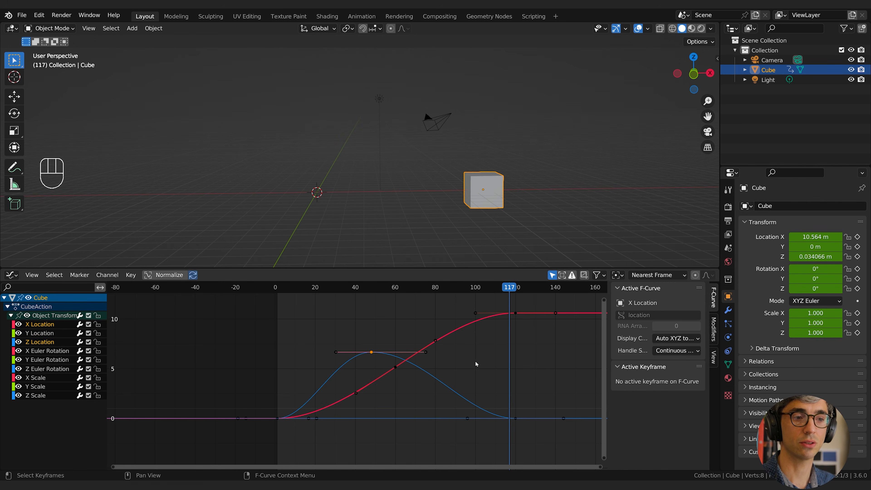
{"action": "left_click", "coordinate": [503, 378]}
{"action": "middle_click_drag", "start_coordinate": [509, 362], "coordinate": [493, 353], "text": "shift"}
{"action": "left_click_drag", "start_coordinate": [517, 301], "coordinate": [470, 442]}
{"action": "middle_click_drag", "start_coordinate": [527, 378], "coordinate": [536, 380]}
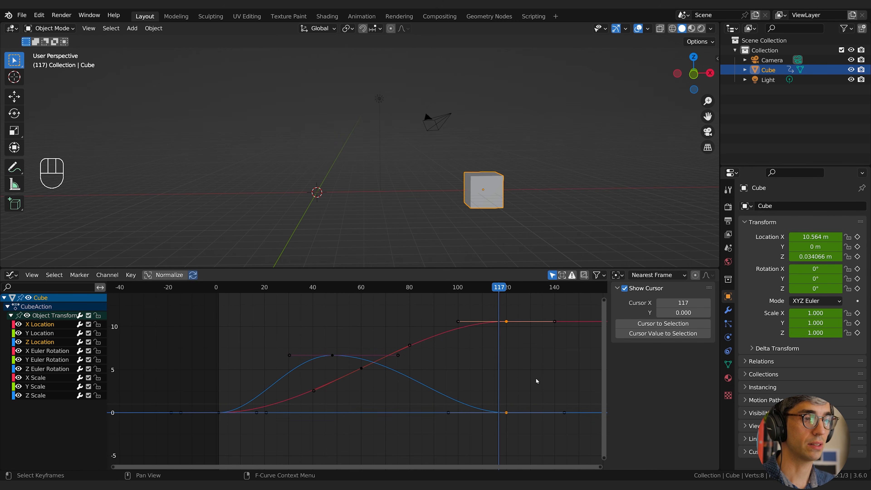
{"action": "key", "text": "g"}
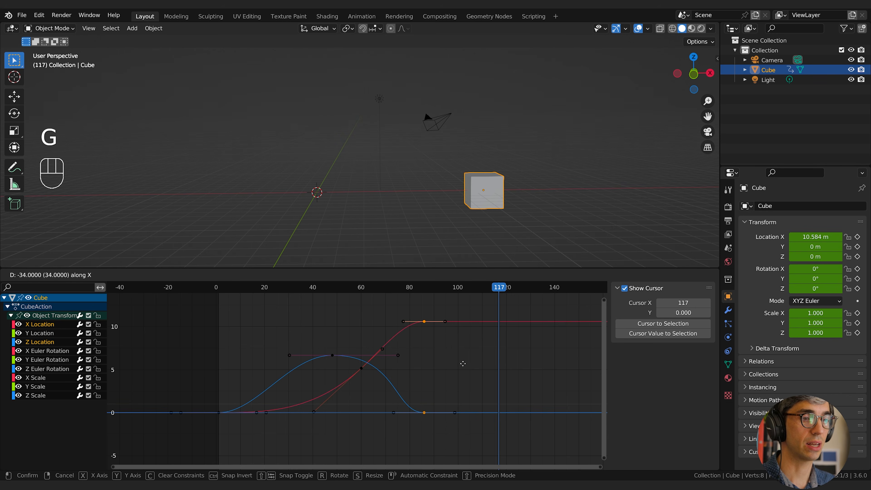
{"action": "left_click", "coordinate": [448, 366]}
{"action": "middle_click_drag", "start_coordinate": [448, 366], "coordinate": [482, 364], "text": "shift"}
Move the first X and Z Location keyframes to about frame 19.
{"action": "left_click", "coordinate": [279, 383]}
{"action": "key", "text": "b"}
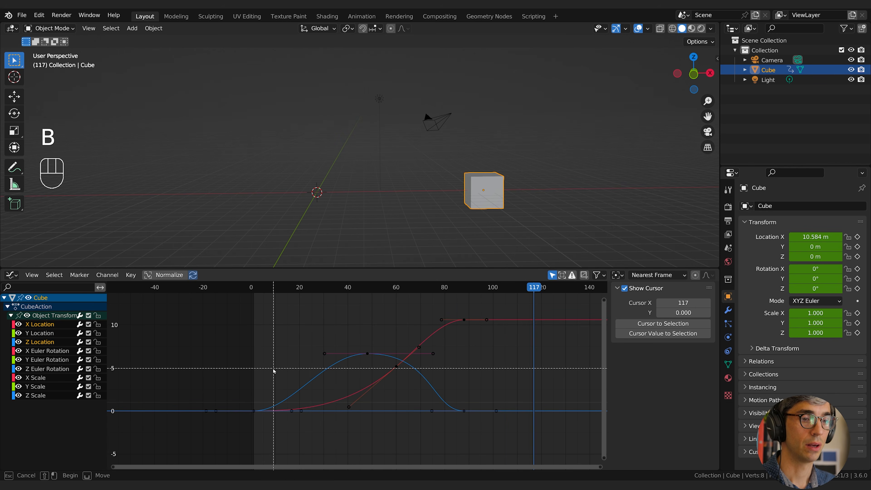
{"action": "left_click_drag", "start_coordinate": [274, 368], "coordinate": [233, 443]}
{"action": "key", "text": "g"}
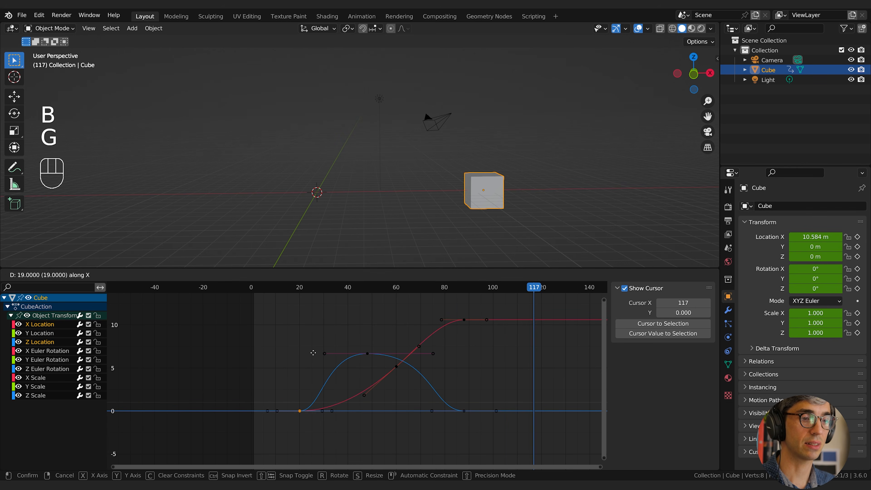
{"action": "left_click", "coordinate": [365, 348]}
Move the Z Location peak keyframe to frame 53 at about 6.66 m.
{"action": "left_click", "coordinate": [366, 353]}
{"action": "key", "text": "g"}
{"action": "middle_click", "coordinate": [373, 353]}
{"action": "left_click", "coordinate": [379, 352]}
{"action": "left_click", "coordinate": [435, 325]}
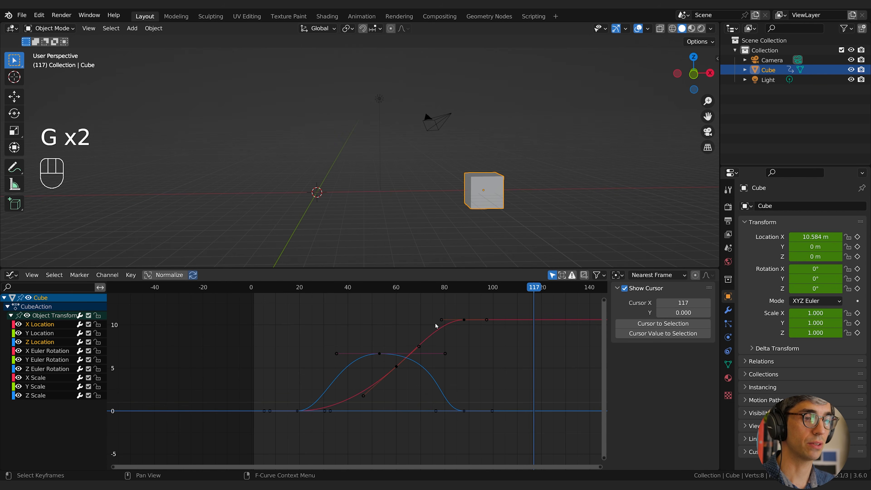
Play the animation from frame 16 until just past the landing.
{"action": "left_click", "coordinate": [290, 288]}
{"action": "key", "text": "space"}
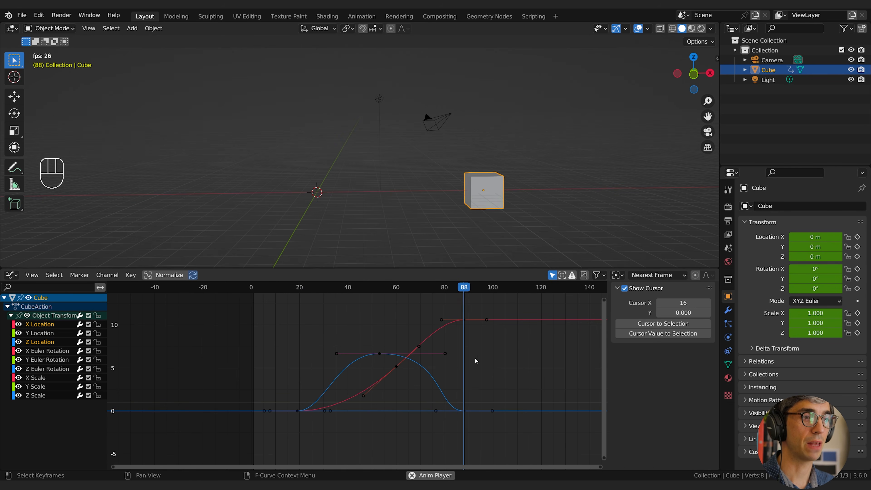
{"action": "key", "text": "space"}
Lower the X Location keyframe at frame 88 to about 6.79 m and play the animation.
{"action": "left_click", "coordinate": [464, 320]}
{"action": "key", "text": "g"}
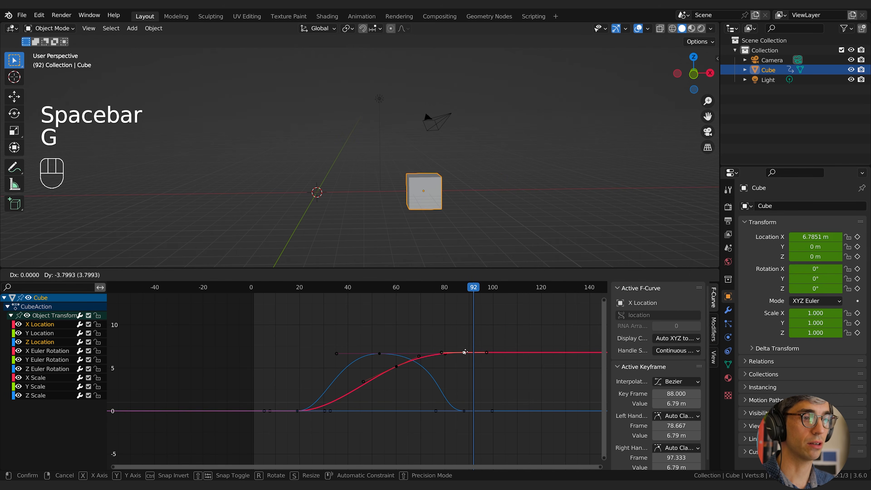
{"action": "left_click", "coordinate": [464, 352]}
{"action": "key", "text": "space"}
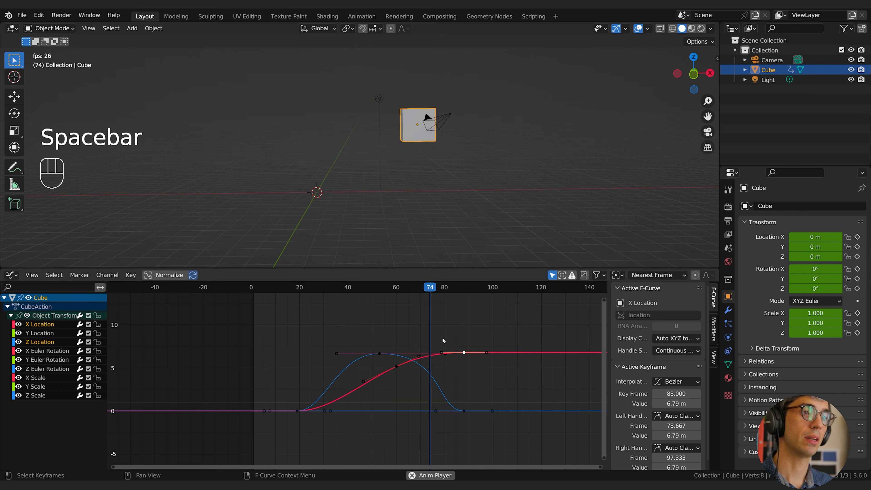
{"action": "key", "text": "space"}
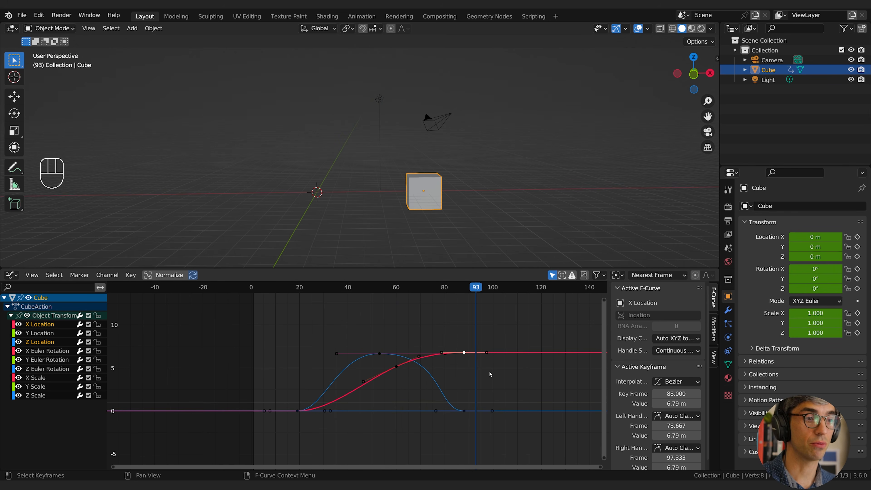
Rotate the Z Location peak's handles to about frame 37.2 at 4.41 m and frame 77.3 at 10.1 m, and play the animation.
{"action": "left_click", "coordinate": [492, 399]}
{"action": "left_click", "coordinate": [379, 353]}
{"action": "key", "text": "r"}
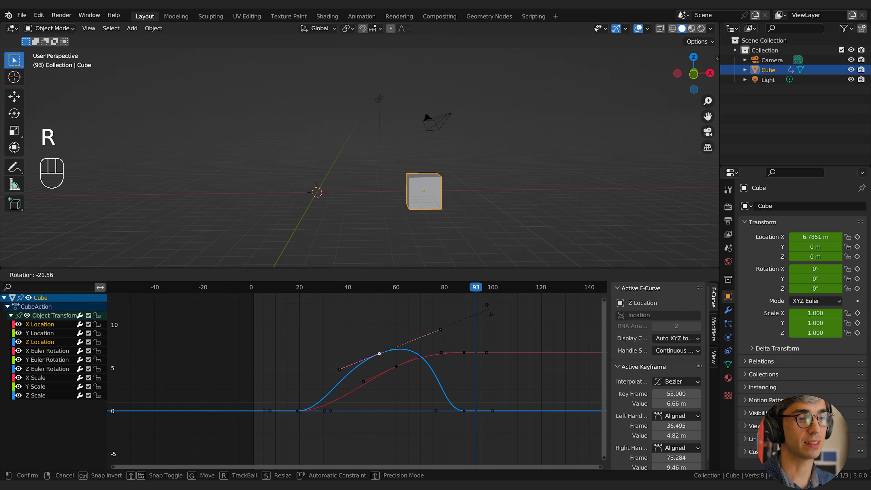
{"action": "left_click", "coordinate": [501, 293]}
{"action": "key", "text": "space"}
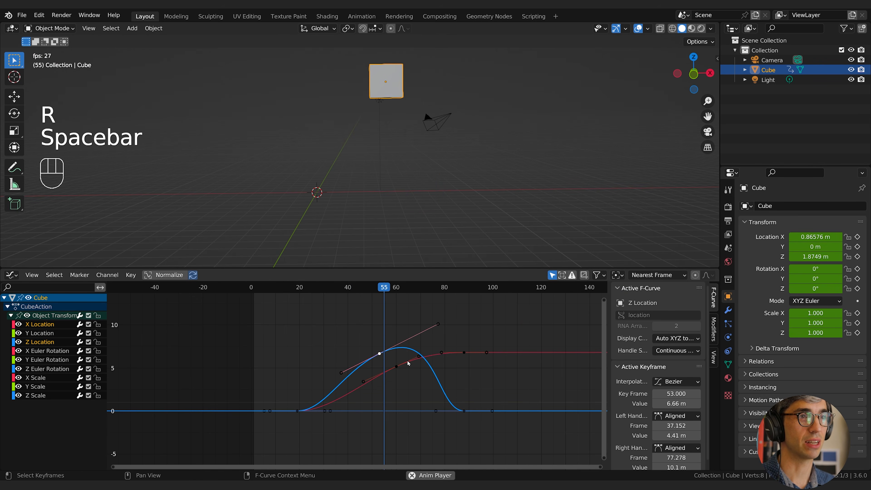
{"action": "key", "text": "space"}
{"action": "left_click", "coordinate": [412, 365]}
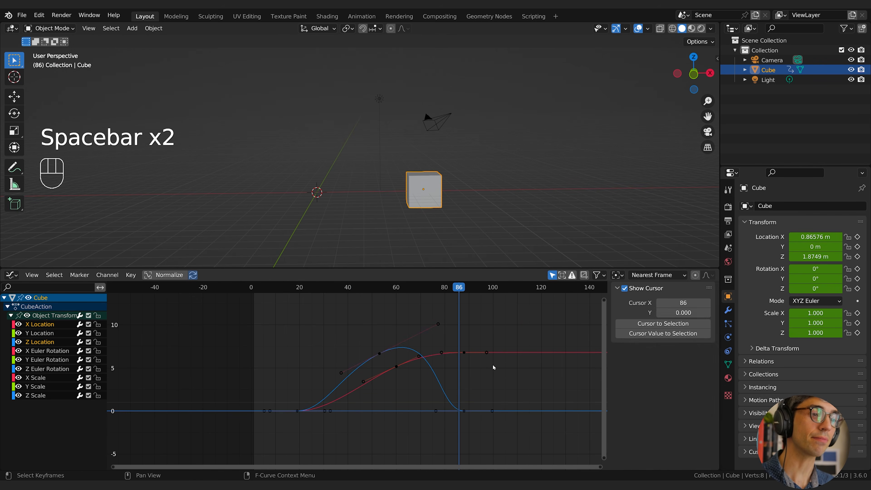
Collapse the handles of the Z Location landing keyframe at frame 88 to zero length for a sharp impact.
{"action": "left_click", "coordinate": [463, 353]}
{"action": "middle_click_drag", "start_coordinate": [480, 361], "coordinate": [427, 372], "text": "shift"}
{"action": "left_click", "coordinate": [411, 421]}
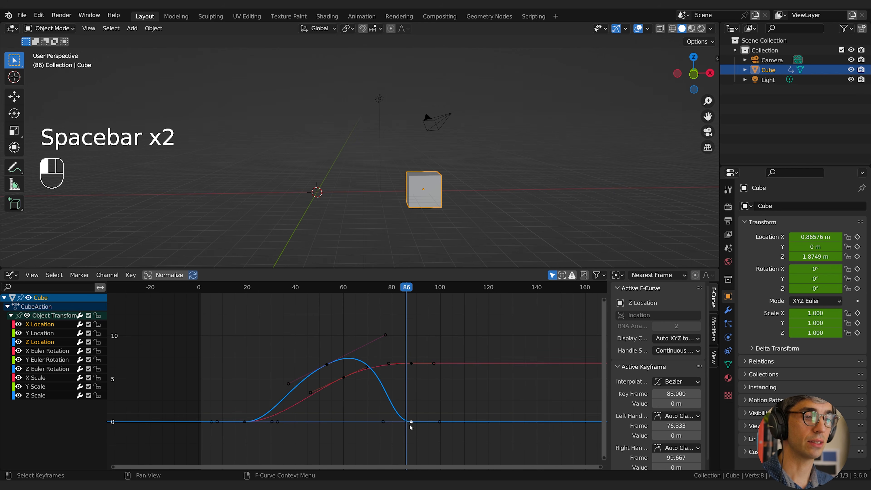
{"action": "key", "text": "s"}
{"action": "left_click", "coordinate": [478, 423]}
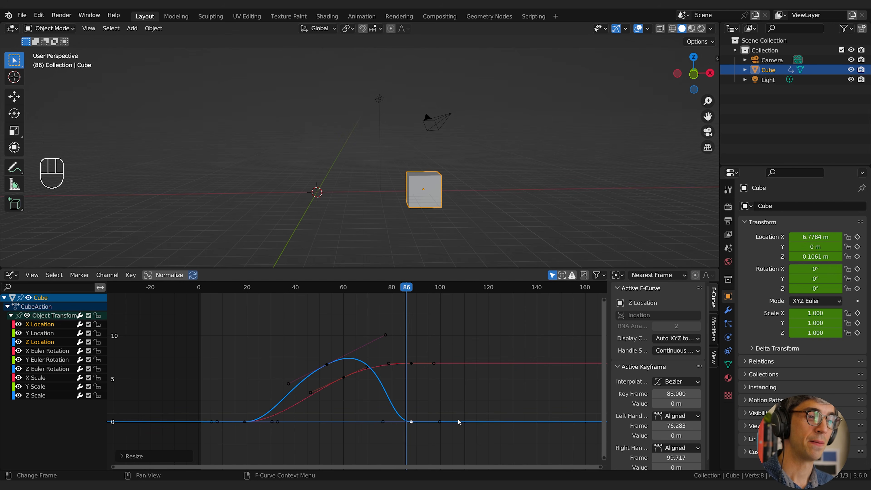
{"action": "key", "text": "s"}
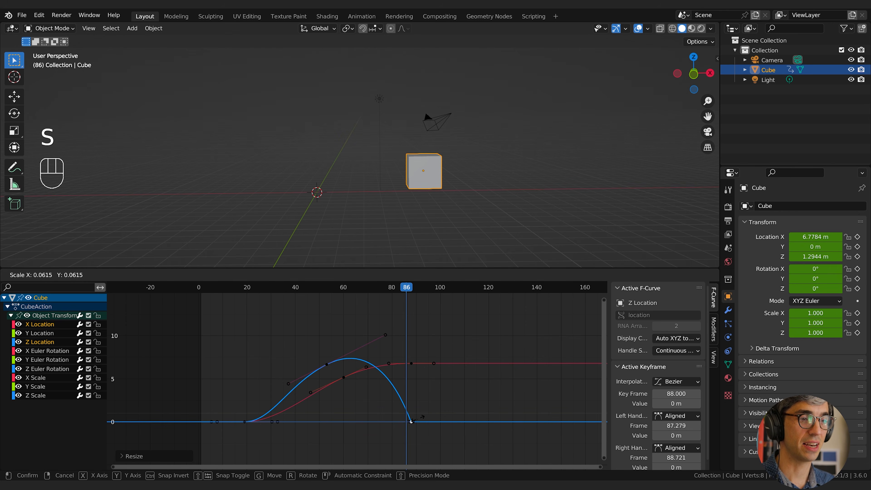
{"action": "left_click", "coordinate": [434, 424]}
{"action": "key", "text": "s"}
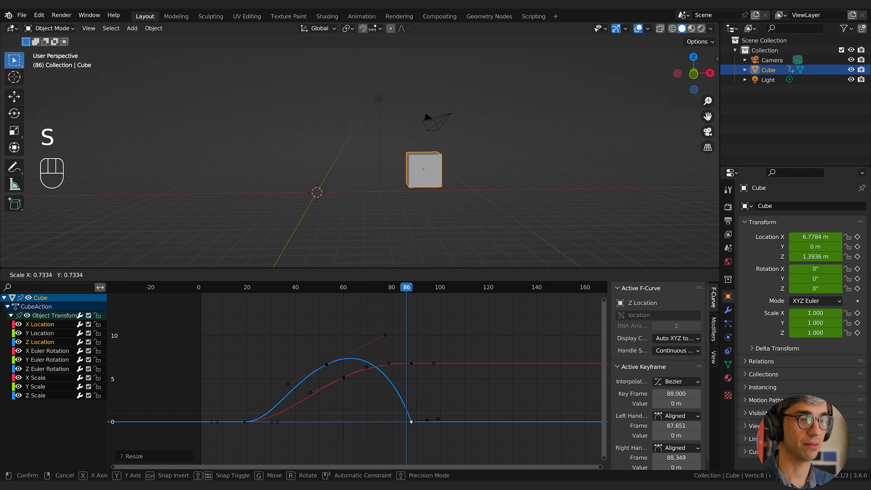
{"action": "left_click", "coordinate": [432, 422]}
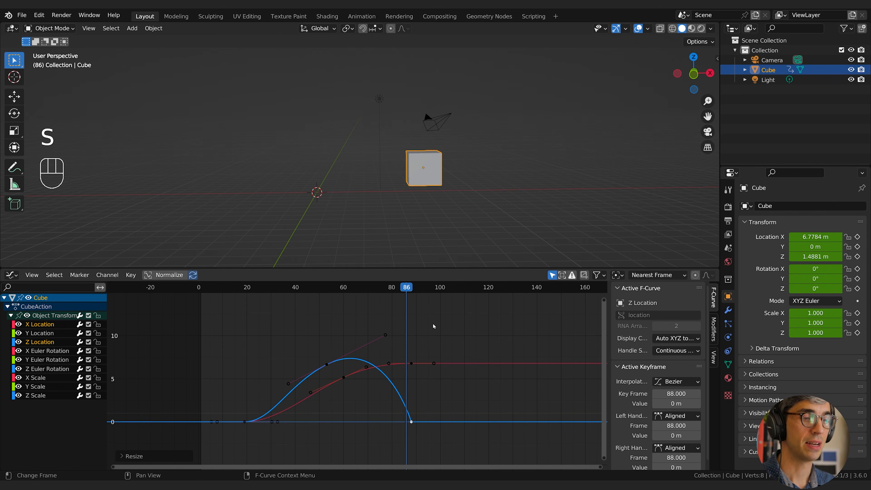
Insert a keyframe on Z Location only at frame 94 and raise it to about 3.84 m.
{"action": "left_click_drag", "start_coordinate": [416, 288], "coordinate": [426, 289]}
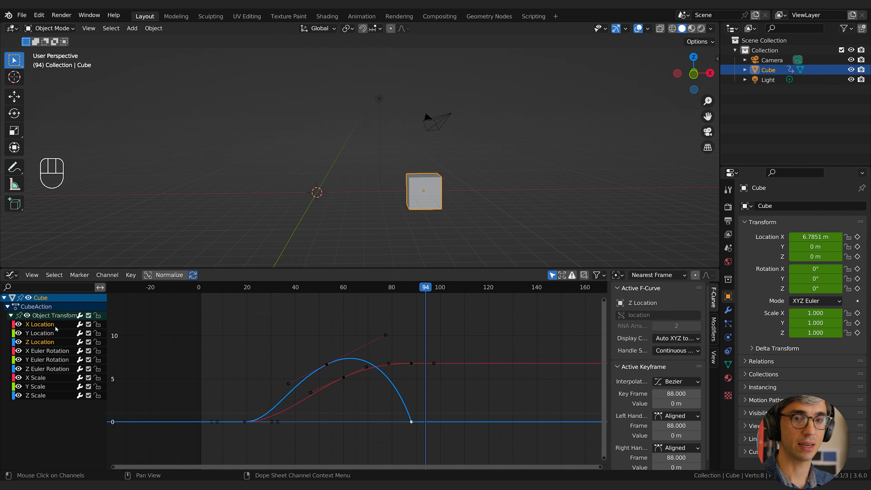
{"action": "left_click", "coordinate": [30, 340]}
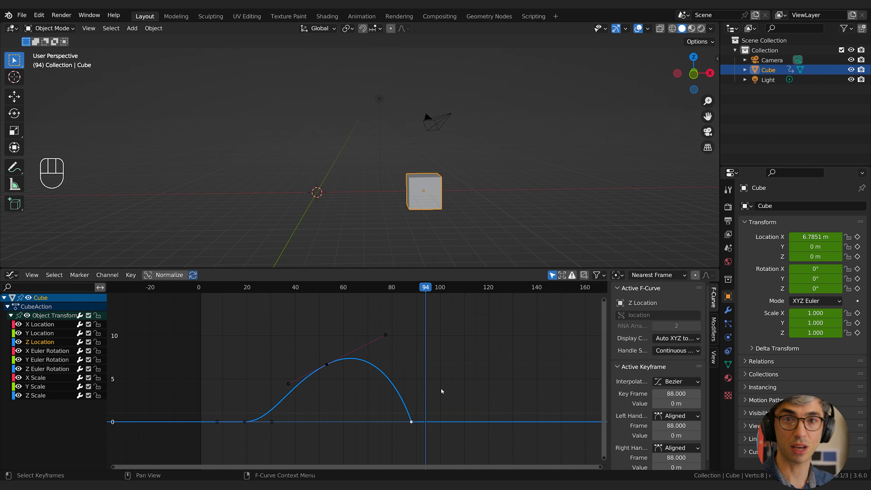
{"action": "key", "text": "i"}
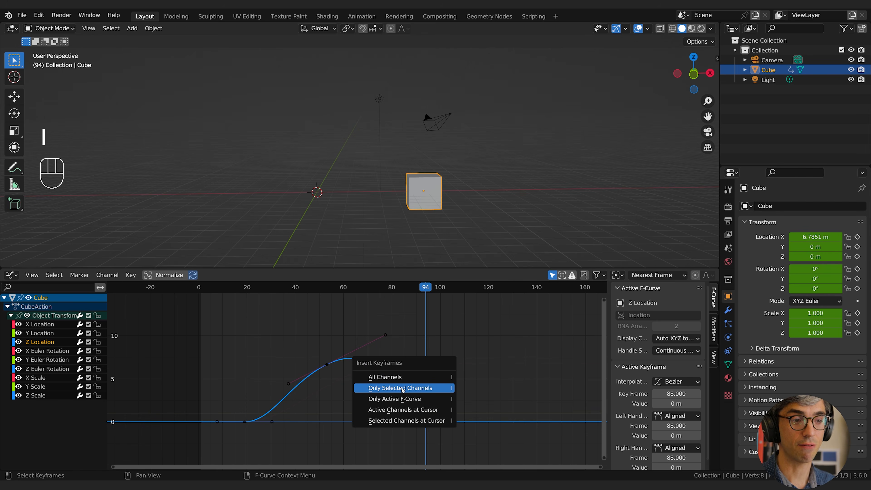
{"action": "left_click", "coordinate": [425, 388]}
{"action": "left_click", "coordinate": [425, 391]}
{"action": "left_click", "coordinate": [426, 423]}
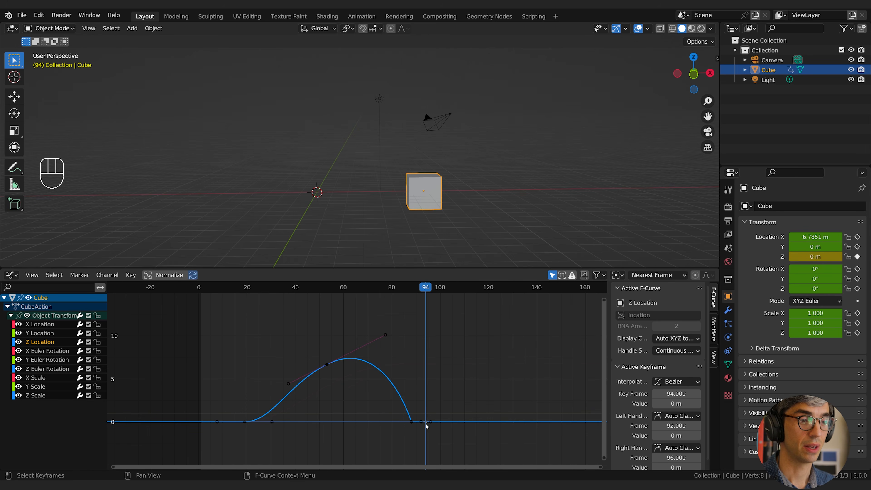
{"action": "key", "text": "g"}
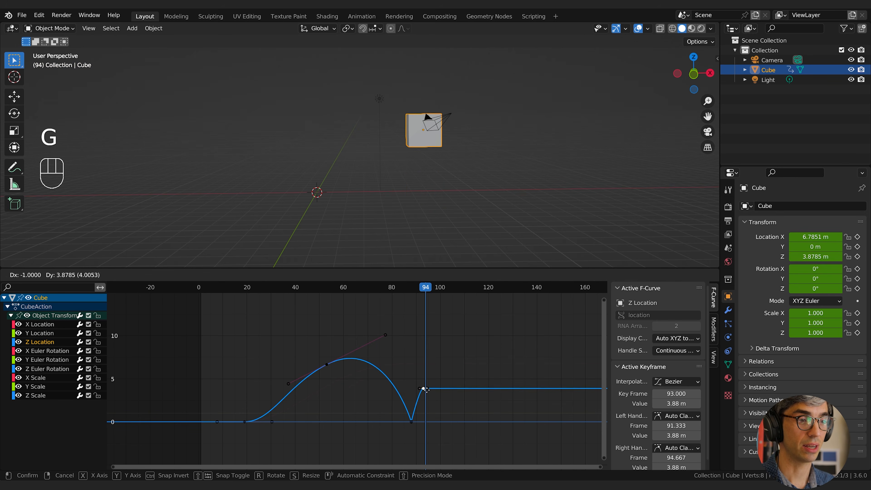
{"action": "left_click", "coordinate": [426, 390]}
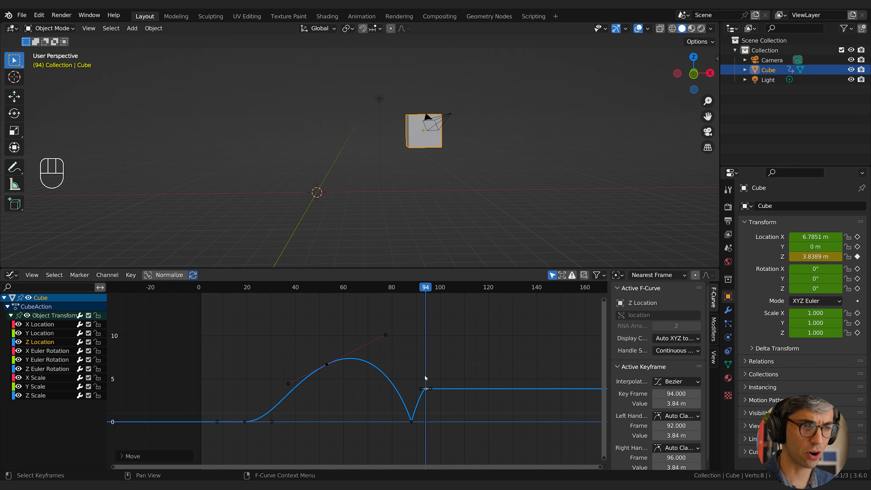
Move the bounce peak keyframe to frame 105 and lengthen its handles to about frames 97.3 and 112.7.
{"action": "key", "text": "g"}
{"action": "left_click", "coordinate": [456, 390]}
{"action": "key", "text": "s"}
{"action": "left_click", "coordinate": [495, 393]}
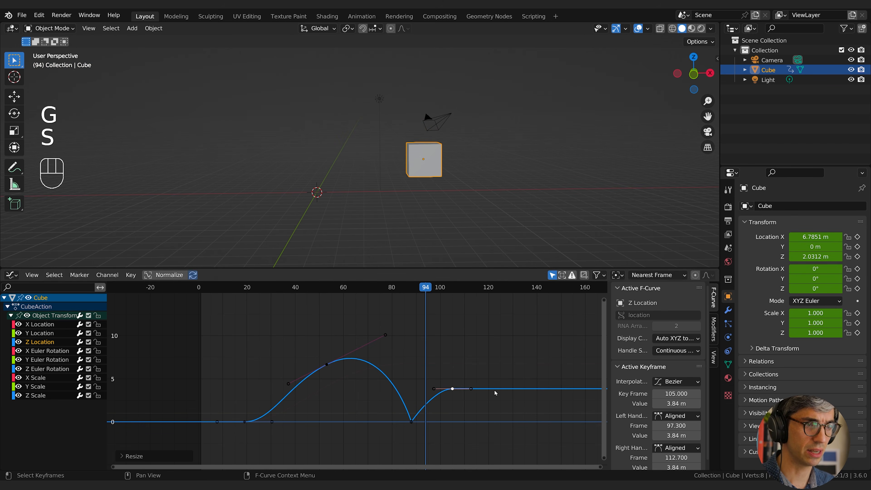
Insert a Z Location keyframe at frame 125 and lower it to about 0.198 m.
{"action": "left_click", "coordinate": [500, 290]}
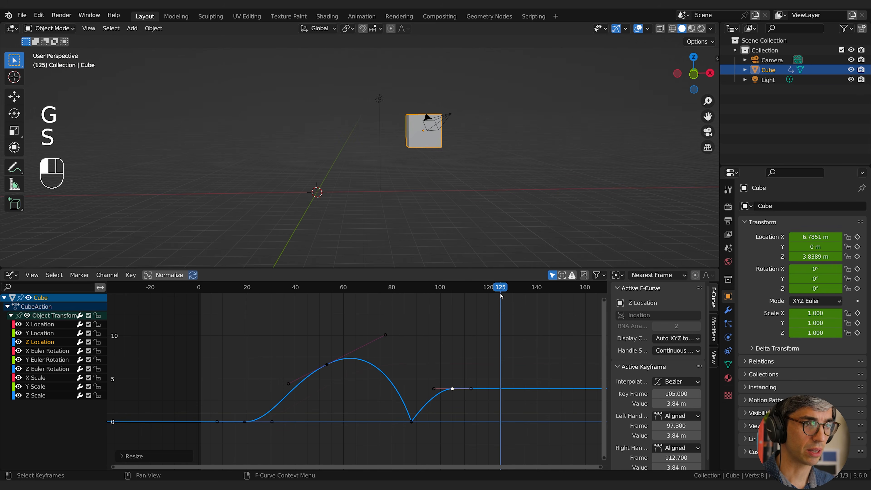
{"action": "key", "text": "i"}
{"action": "left_click", "coordinate": [507, 369]}
{"action": "left_click", "coordinate": [501, 389]}
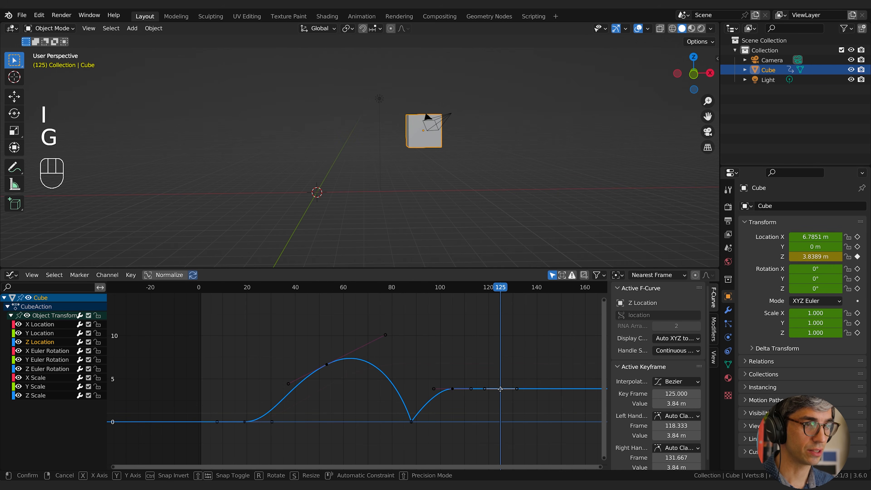
{"action": "key", "text": "g"}
{"action": "left_click", "coordinate": [500, 419]}
Collapse the handles of the second landing keyframe and move it to frame 122 at about 0.04 m.
{"action": "key", "text": "s"}
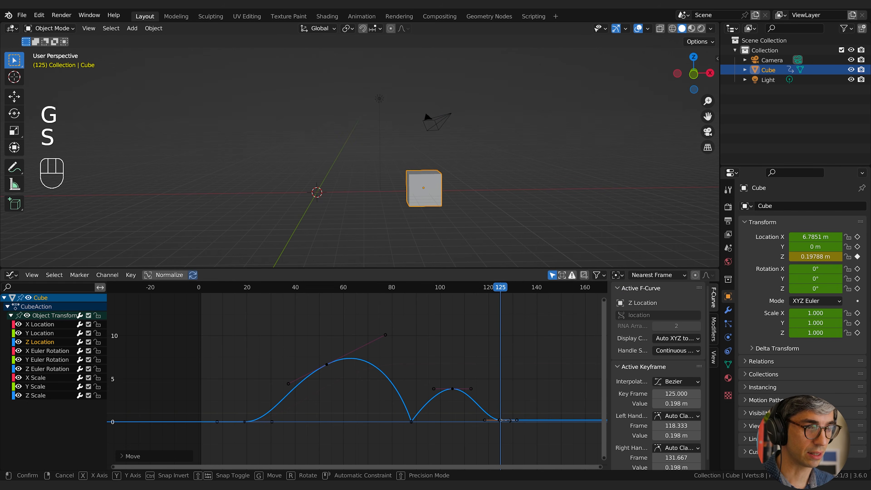
{"action": "left_click", "coordinate": [500, 420]}
{"action": "key", "text": "g"}
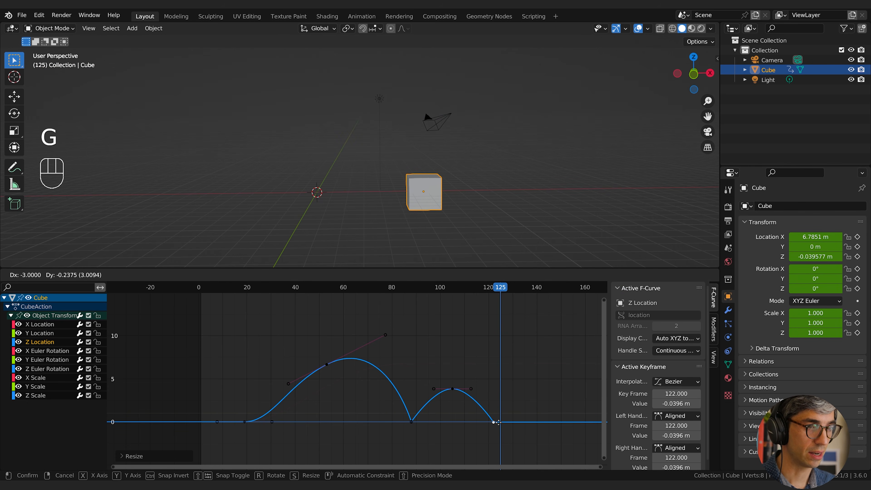
{"action": "left_click", "coordinate": [496, 421]}
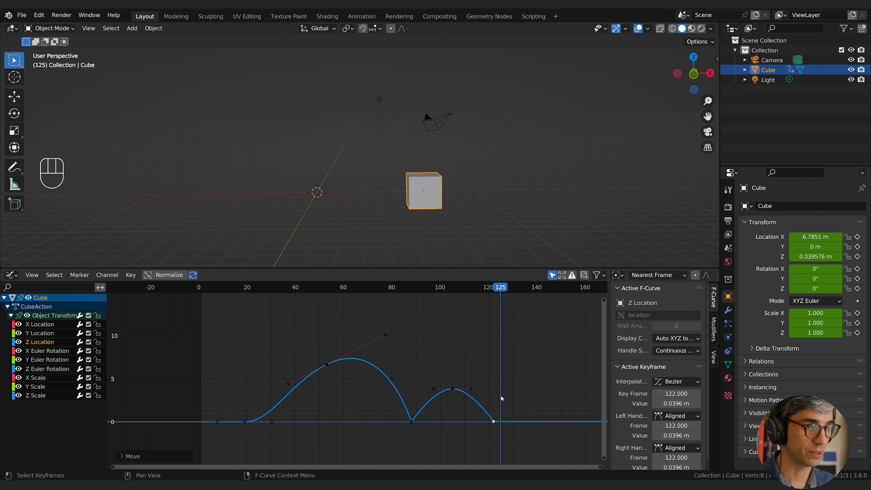
Lengthen the bounce peak's handles at frame 105 to about frames 91.4 and 118.6 and play the animation.
{"action": "left_click", "coordinate": [452, 389]}
{"action": "key", "text": "s"}
{"action": "left_click", "coordinate": [423, 401]}
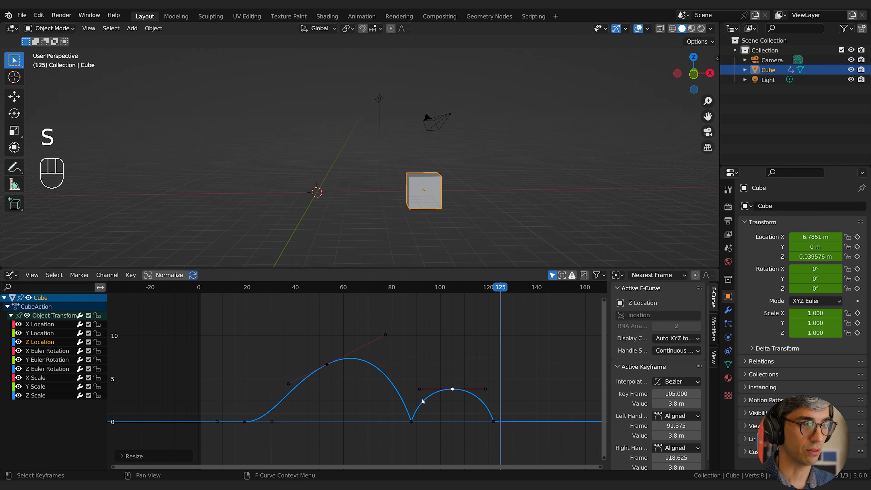
{"action": "key", "text": "space"}
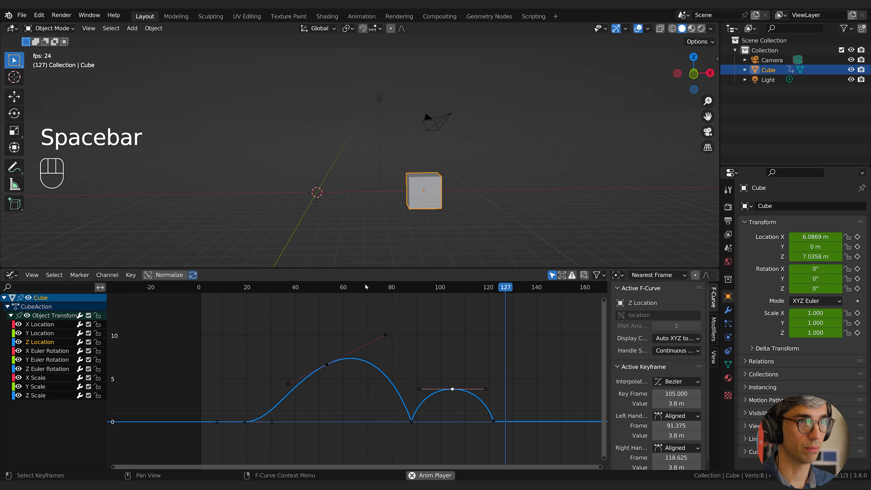
{"action": "key", "text": "space"}
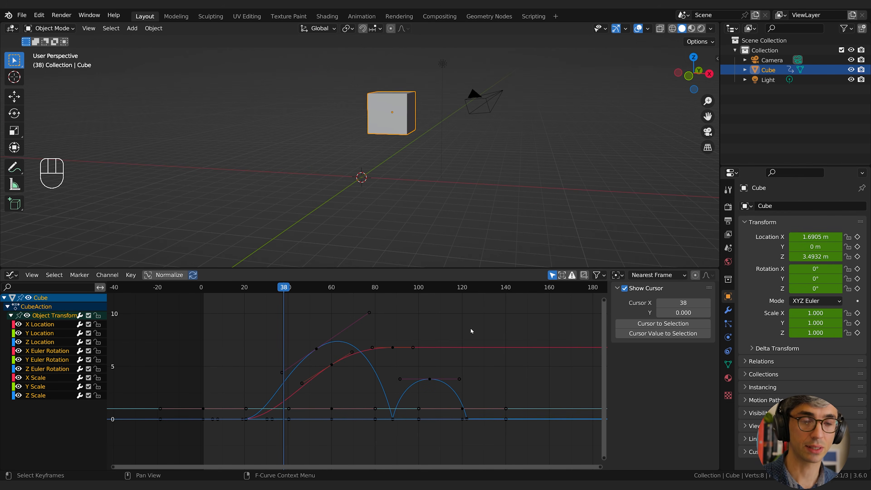
Select all keyframes on every channel of the cube.
{"action": "left_click_drag", "start_coordinate": [560, 303], "coordinate": [503, 362]}
{"action": "key", "text": "a"}
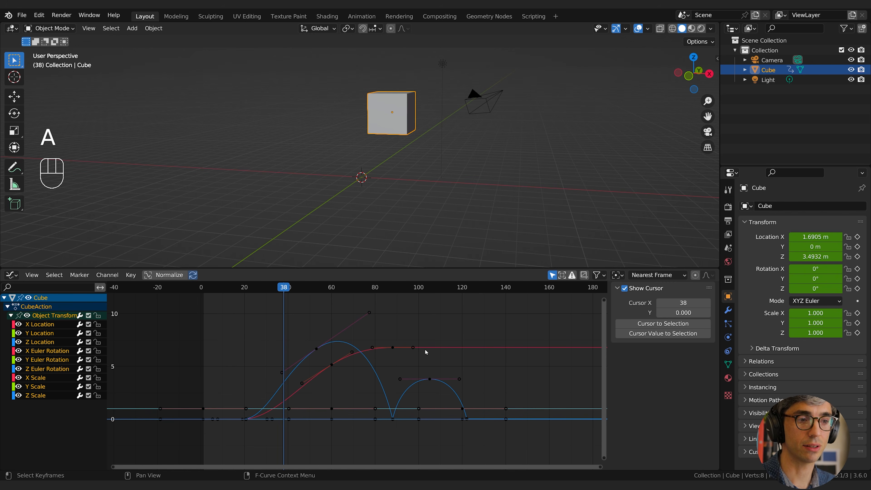
{"action": "key", "text": "a"}
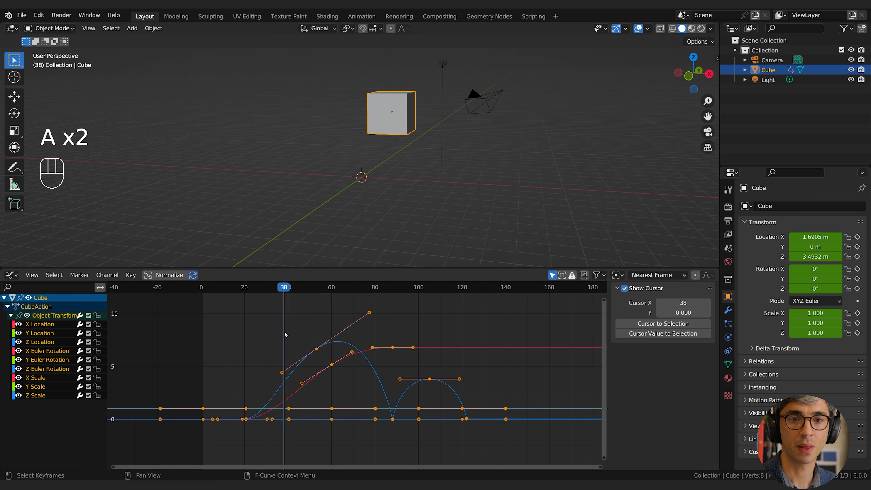
Set the interpolation mode of all selected keyframes to Linear and play the animation.
{"action": "right_click", "coordinate": [307, 333]}
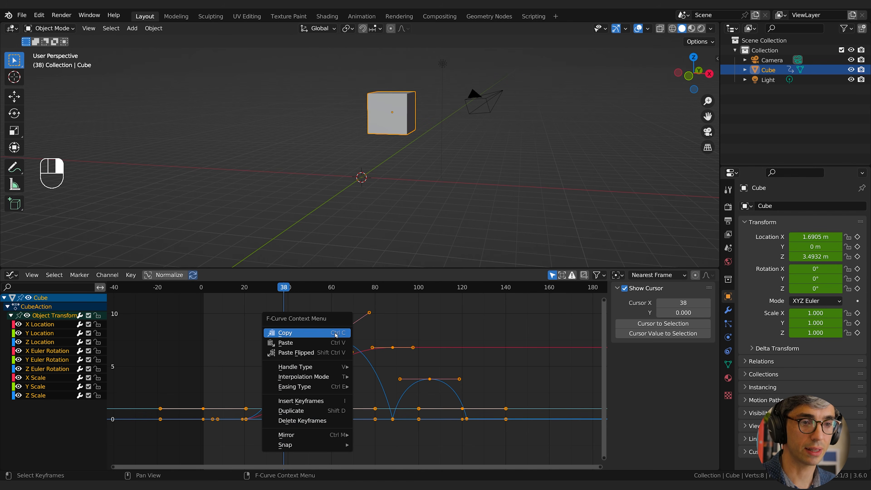
{"action": "mouse_move", "coordinate": [324, 387]}
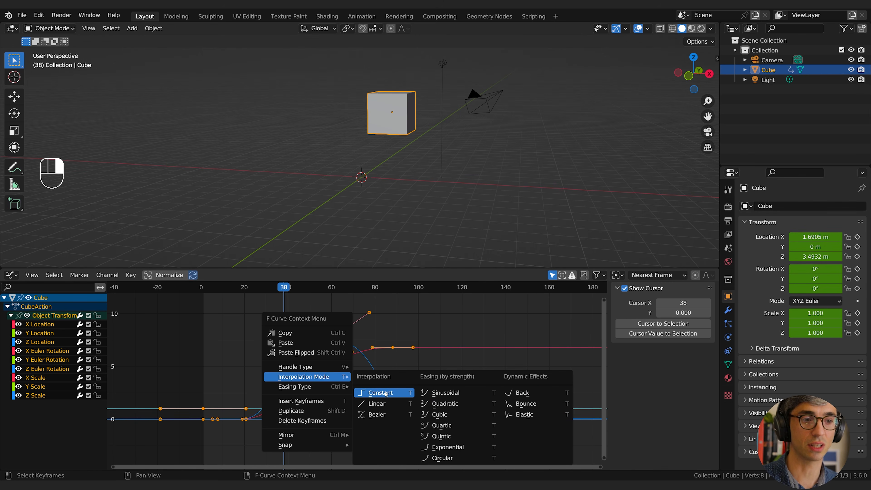
{"action": "left_click", "coordinate": [378, 404]}
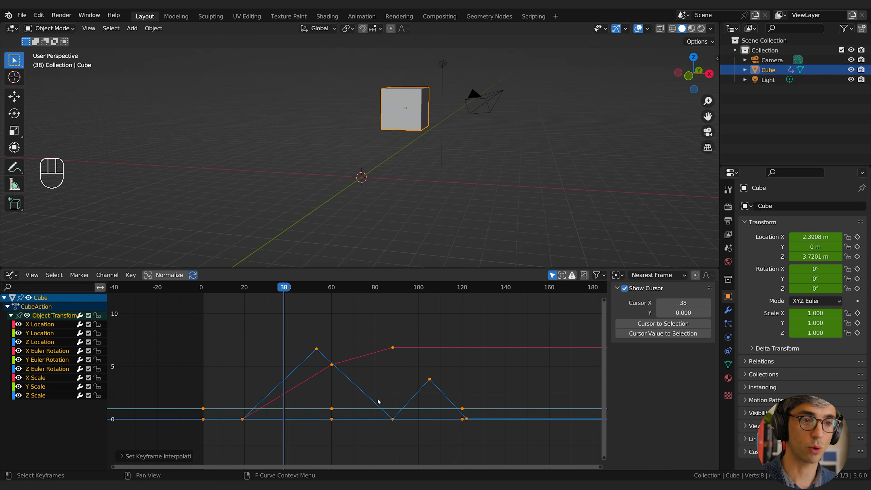
{"action": "key", "text": "space"}
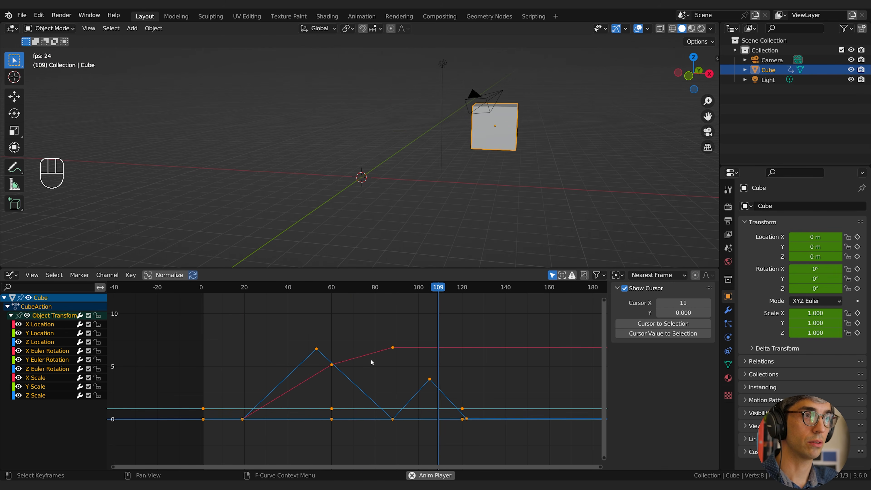
{"action": "key", "text": "space"}
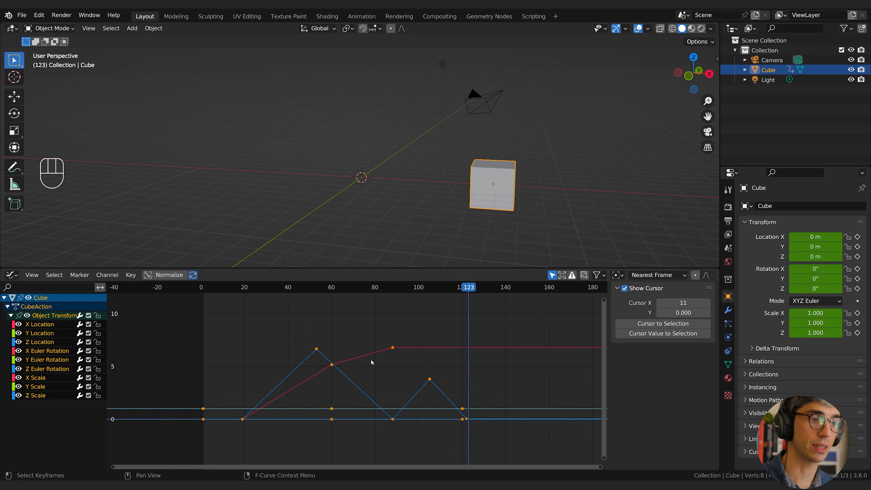
Set the interpolation mode of all selected keyframes back to Bezier.
{"action": "right_click", "coordinate": [371, 362]}
{"action": "mouse_move", "coordinate": [372, 360]}
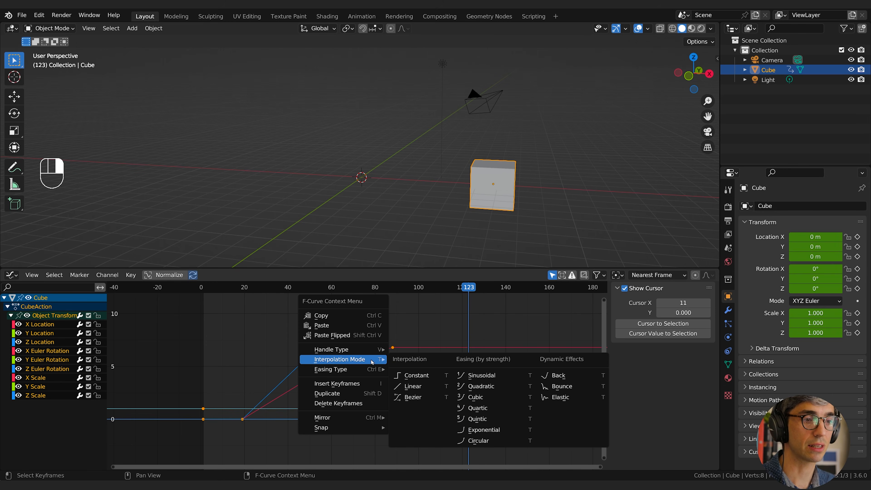
{"action": "left_click", "coordinate": [418, 398]}
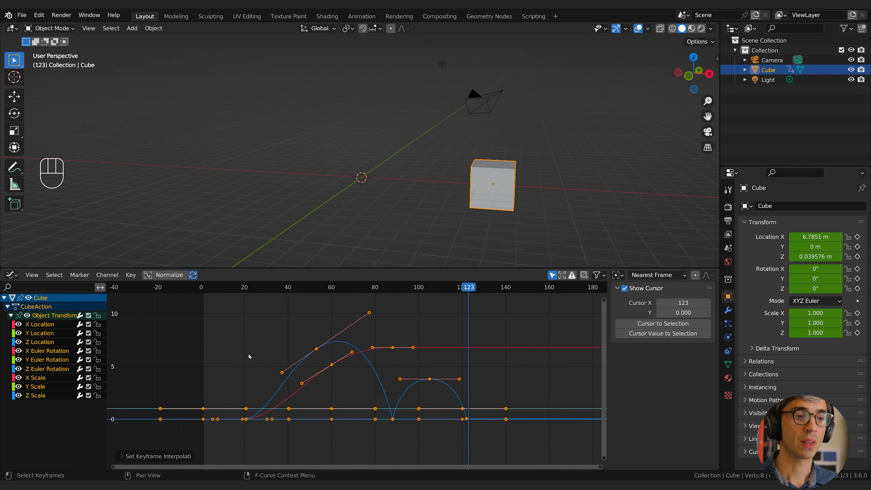
Try collapsing the handles of the Z Location keyframe at frame 53, and undo the scaling.
{"action": "left_click", "coordinate": [316, 349]}
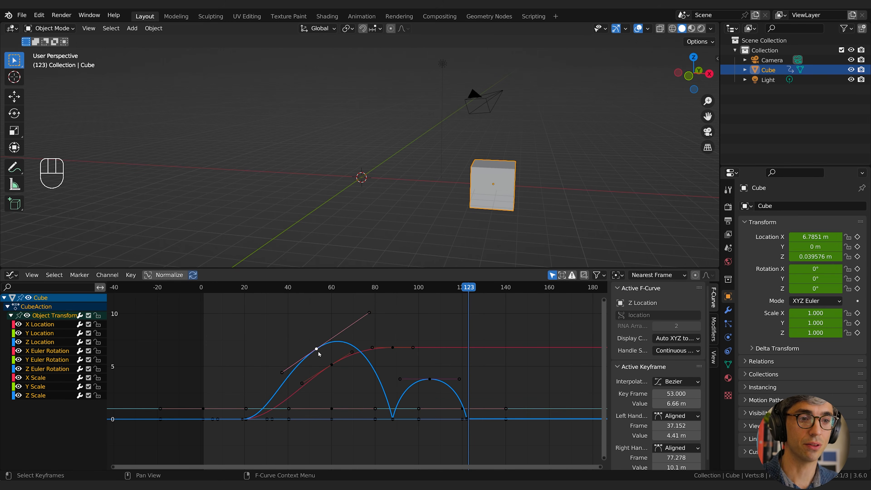
{"action": "key", "text": "s"}
{"action": "left_click", "coordinate": [310, 348]}
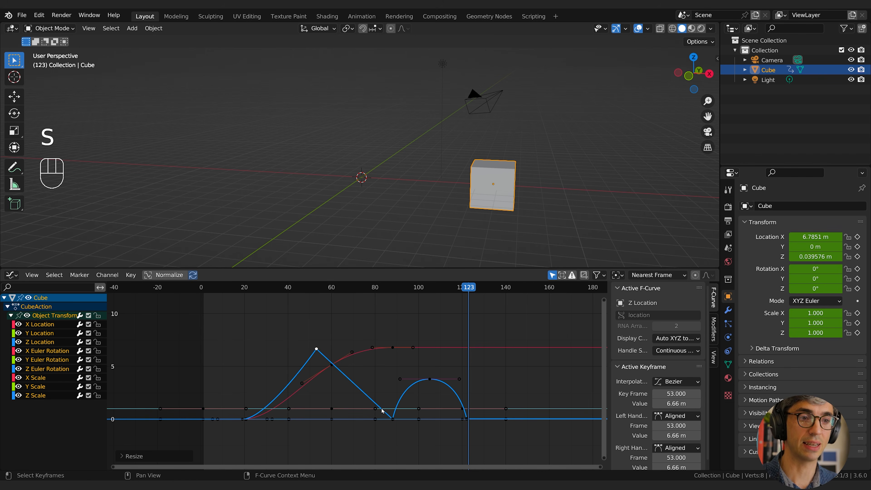
{"action": "key", "text": "ctrl+z"}
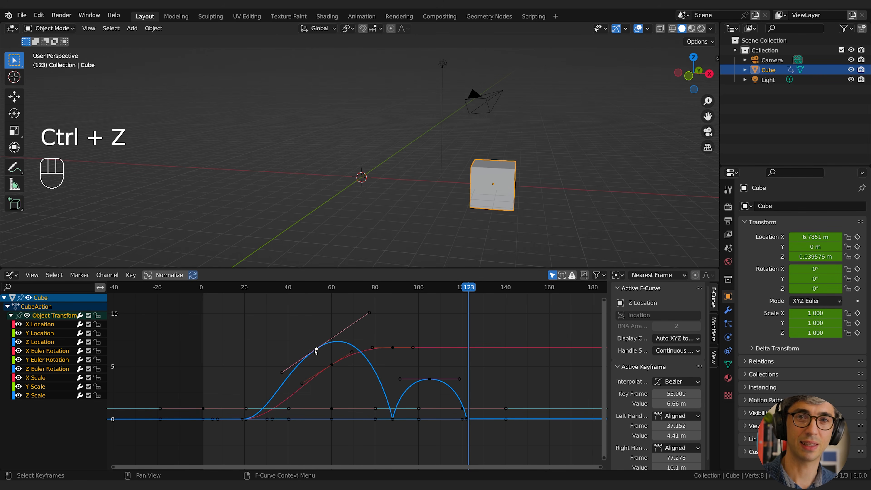
Collapse the handles of the Z Location keyframe at frame 53 and pull them out to about frames 43.3 and 68.
{"action": "key", "text": "s"}
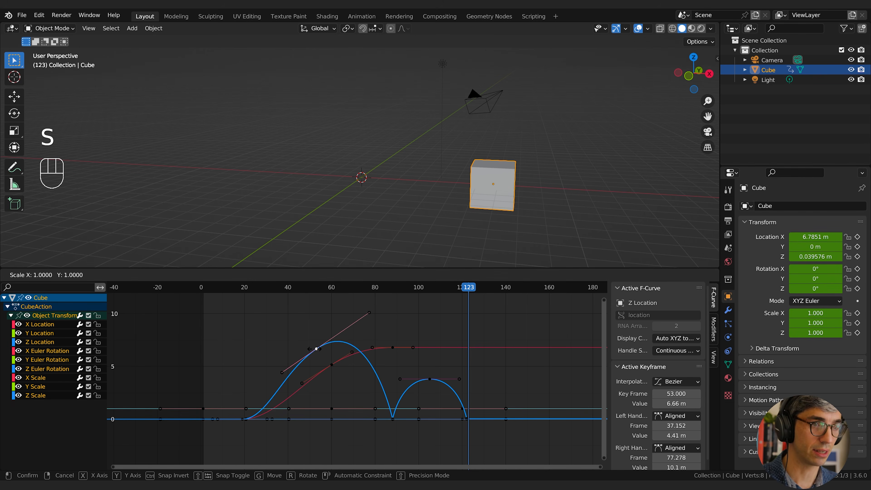
{"action": "left_click", "coordinate": [315, 350]}
{"action": "left_click", "coordinate": [323, 349]}
{"action": "left_click", "coordinate": [317, 350]}
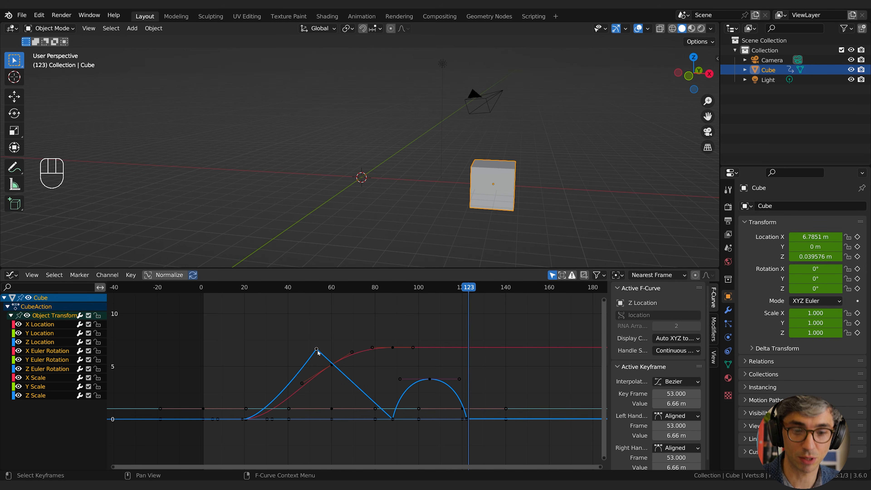
{"action": "key", "text": "g"}
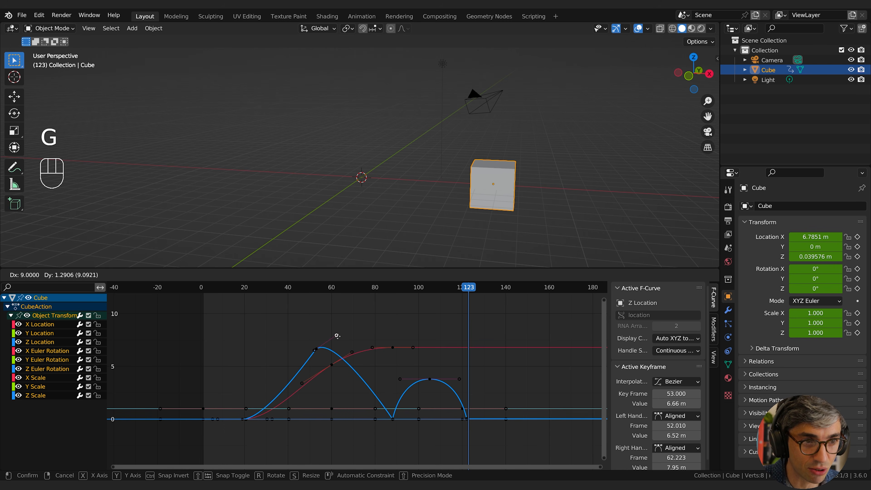
{"action": "left_click", "coordinate": [349, 323]}
{"action": "left_click_drag", "start_coordinate": [316, 355], "coordinate": [294, 355]}
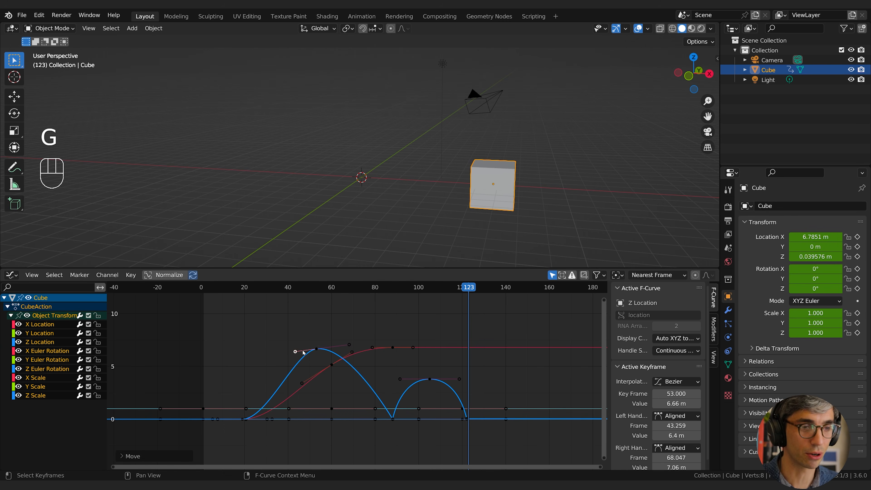
Try Linear interpolation on the Z Location keyframe at frame 53, and undo the last changes.
{"action": "left_click", "coordinate": [316, 349]}
{"action": "right_click", "coordinate": [317, 347]}
{"action": "mouse_move", "coordinate": [328, 347]}
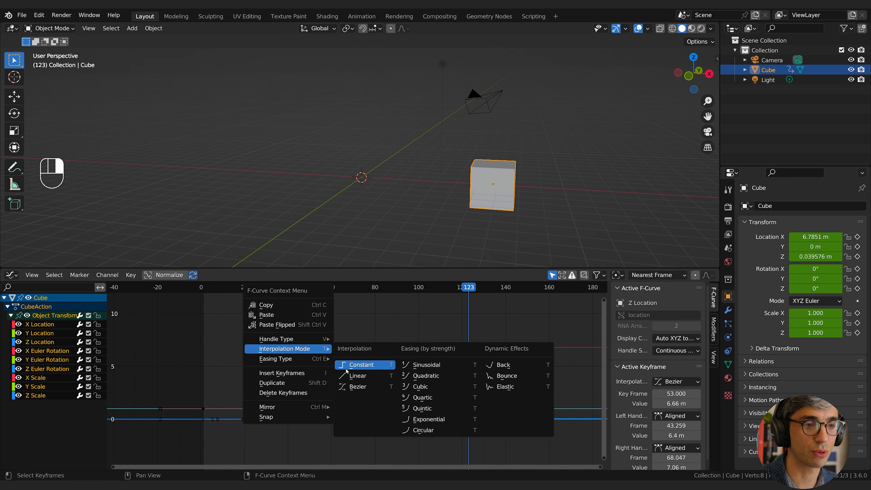
{"action": "left_click", "coordinate": [353, 368]}
{"action": "right_click", "coordinate": [320, 352]}
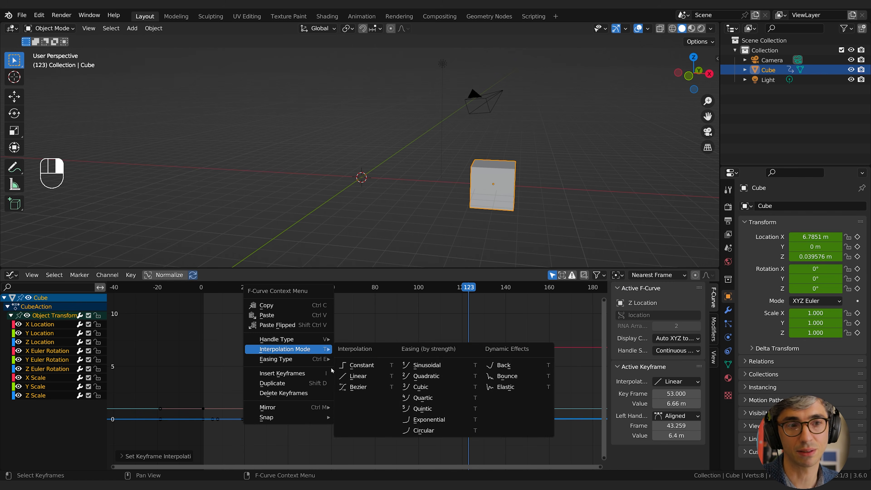
{"action": "key", "text": "ctrl+z"}
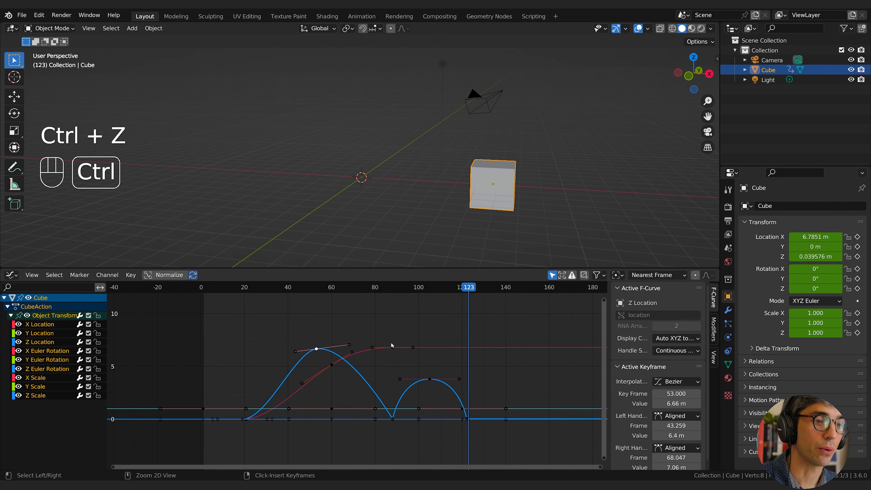
{"action": "key", "text": "ctrl+z"}
Set the interpolation mode of all keyframes on every channel to Constant and deselect them.
{"action": "key", "text": "a"}
{"action": "right_click", "coordinate": [343, 344]}
{"action": "mouse_move", "coordinate": [342, 343]}
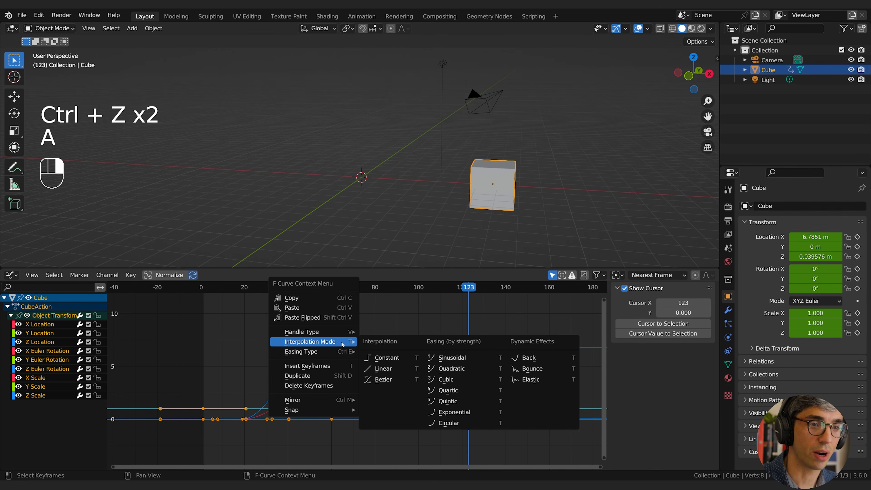
{"action": "left_click", "coordinate": [380, 357]}
{"action": "left_click", "coordinate": [413, 324]}
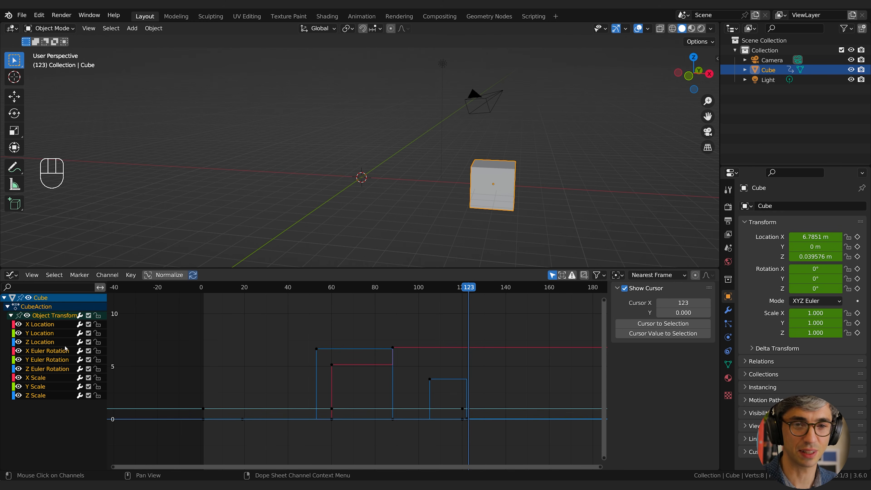
Isolate the Z Location curve and scrub between frames 21 and 53 to compare the cube's height.
{"action": "left_click", "coordinate": [41, 342]}
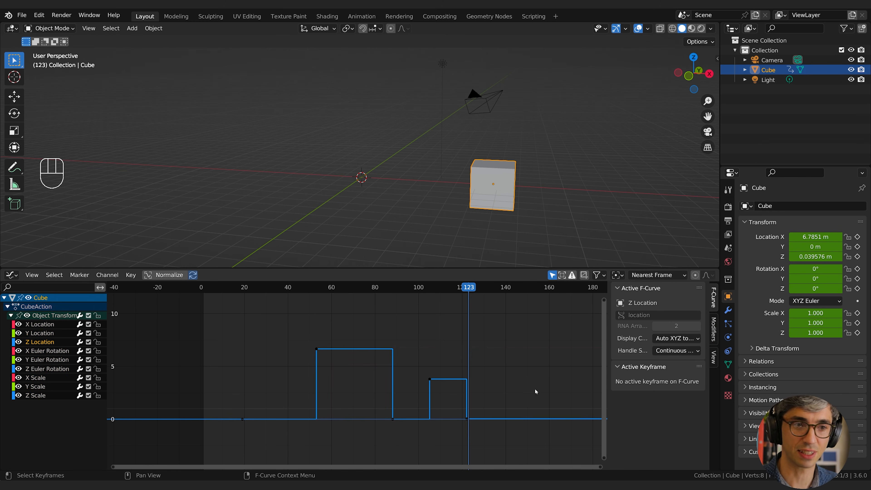
{"action": "left_click", "coordinate": [355, 461]}
{"action": "left_click", "coordinate": [251, 290]}
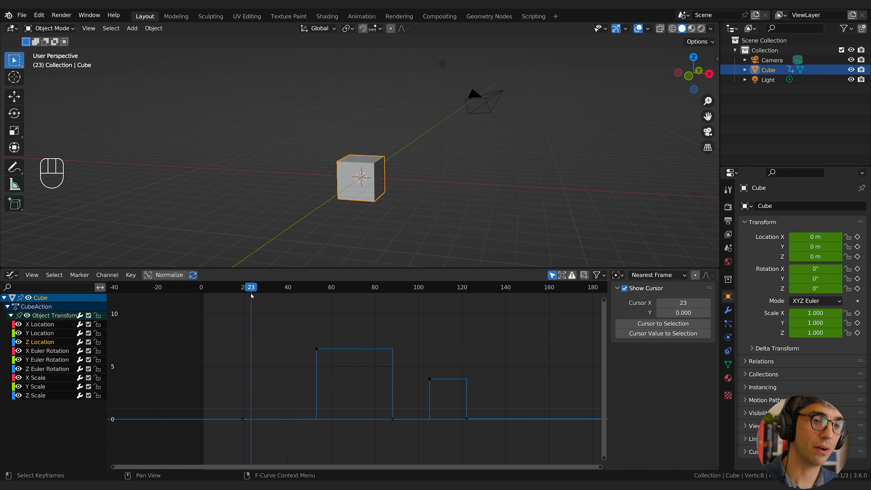
{"action": "left_click_drag", "start_coordinate": [251, 295], "coordinate": [244, 333]}
{"action": "left_click_drag", "start_coordinate": [244, 293], "coordinate": [316, 295]}
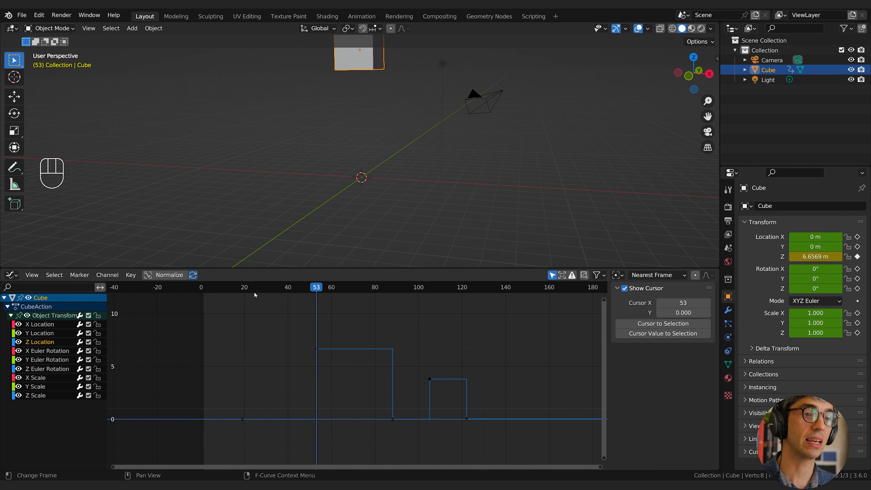
{"action": "left_click_drag", "start_coordinate": [246, 291], "coordinate": [247, 292]}
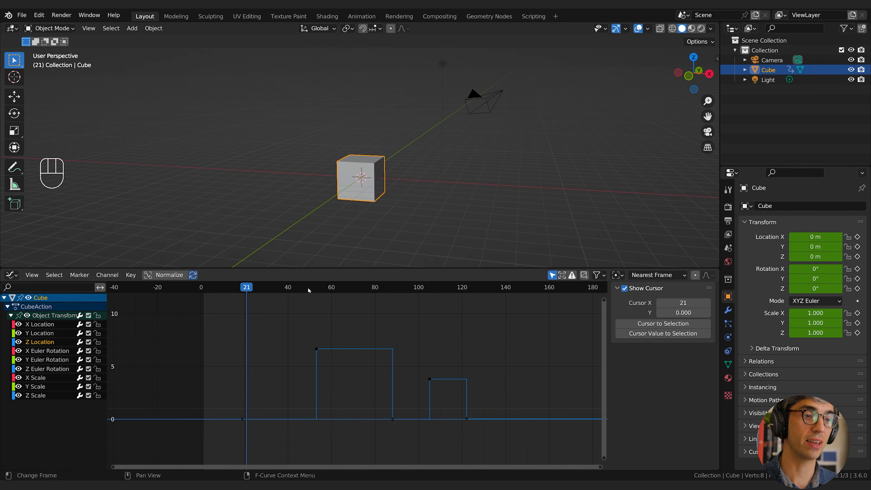
{"action": "left_click", "coordinate": [315, 290]}
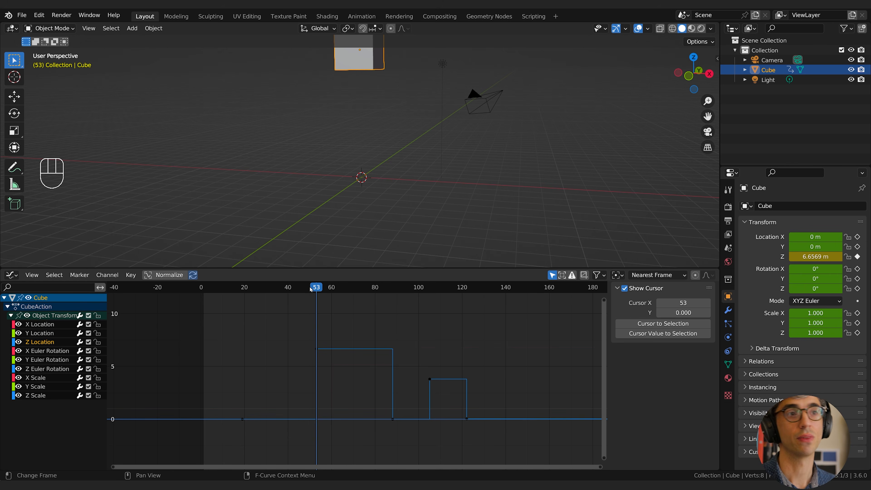
Play back the animation to examine the cube's stepped motion with Constant interpolation, and stop it.
{"action": "left_click", "coordinate": [252, 287]}
{"action": "key", "text": "space"}
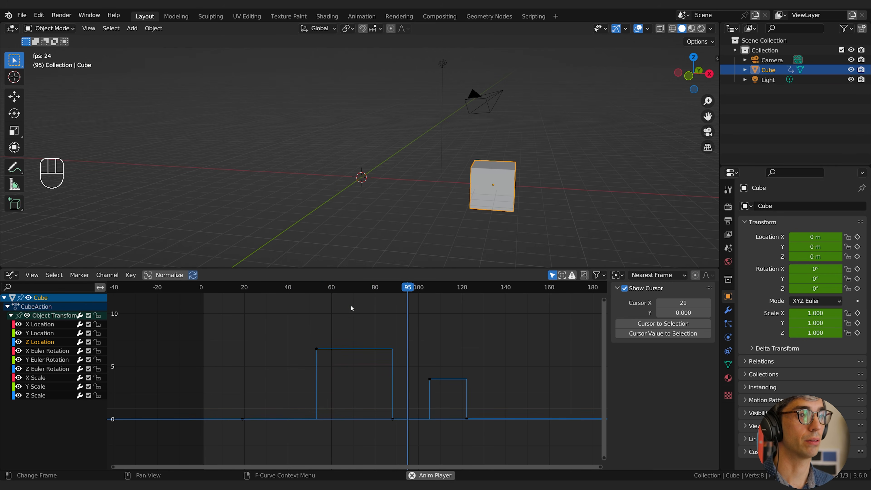
{"action": "key", "text": "space"}
{"action": "key", "text": "space"}
{"action": "key", "text": "space"}
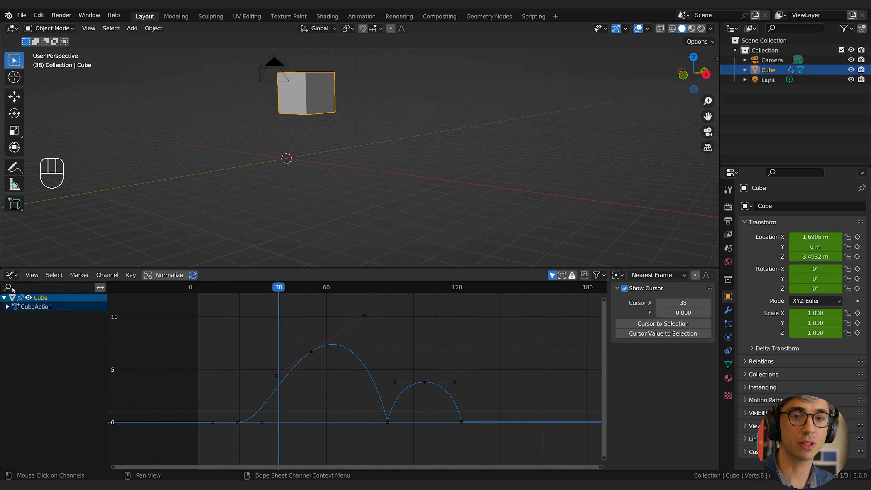
{"action": "left_click", "coordinate": [11, 275]}
{"action": "left_click", "coordinate": [11, 275]}
{"action": "left_click", "coordinate": [11, 275]}
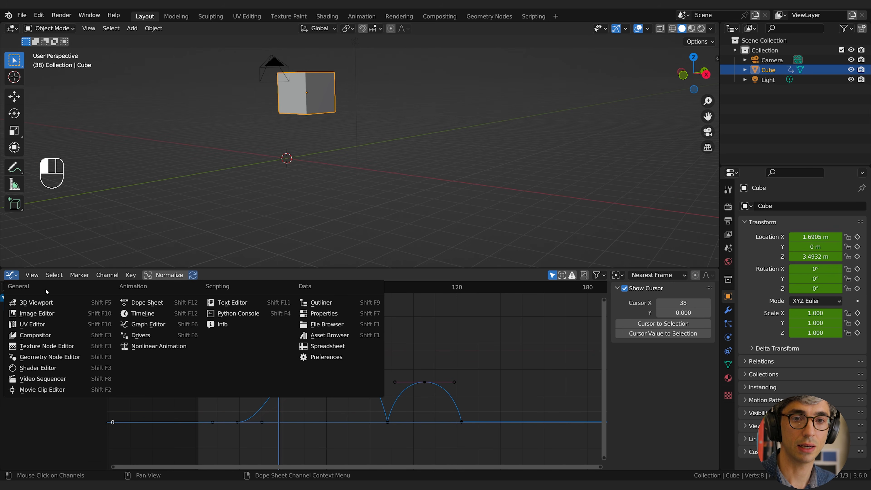
{"action": "key", "text": "Escape"}
Expand the cube's transform channels, isolate the X Location curve, and show the curves of all channels.
{"action": "left_click", "coordinate": [11, 315]}
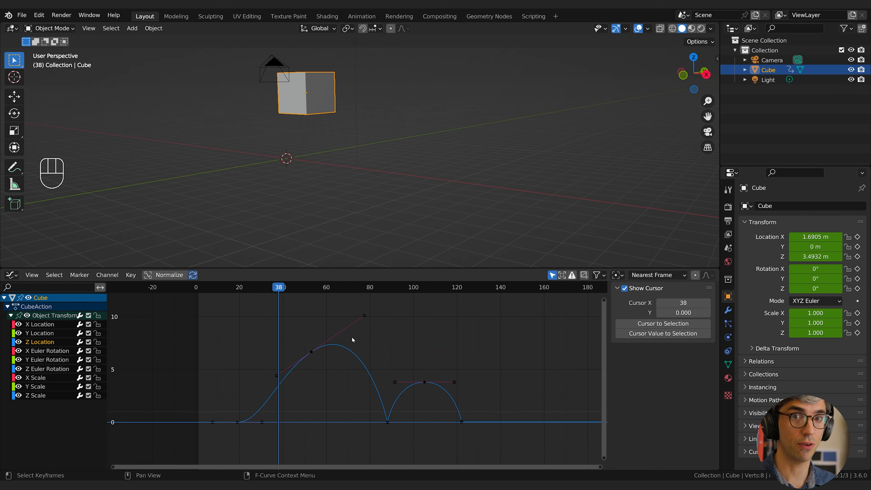
{"action": "left_click", "coordinate": [39, 323]}
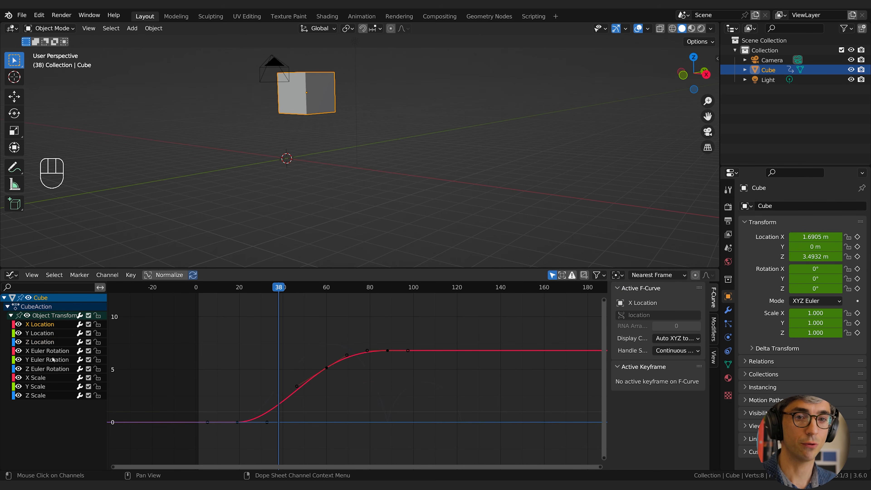
{"action": "key", "text": "a"}
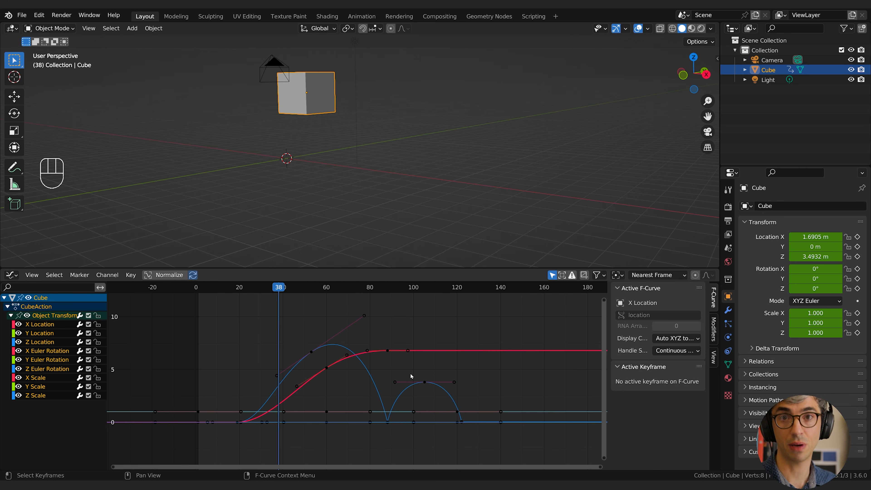
{"action": "key", "text": "a"}
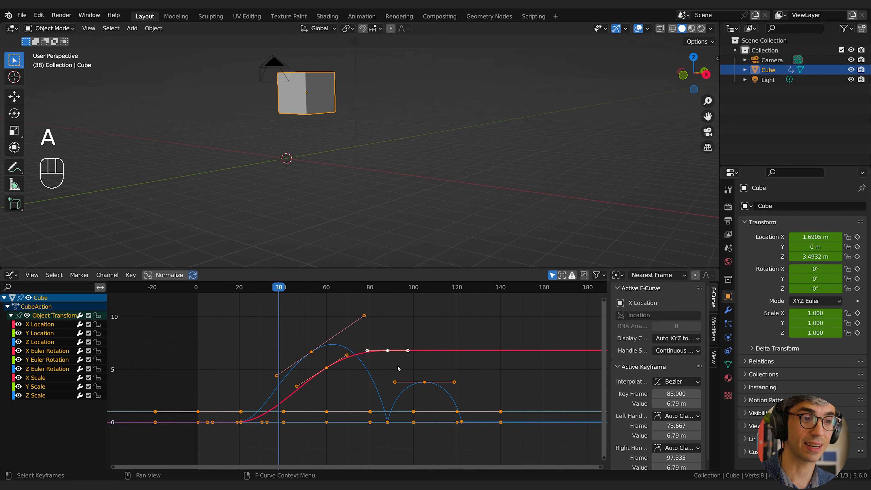
{"action": "key", "text": "x"}
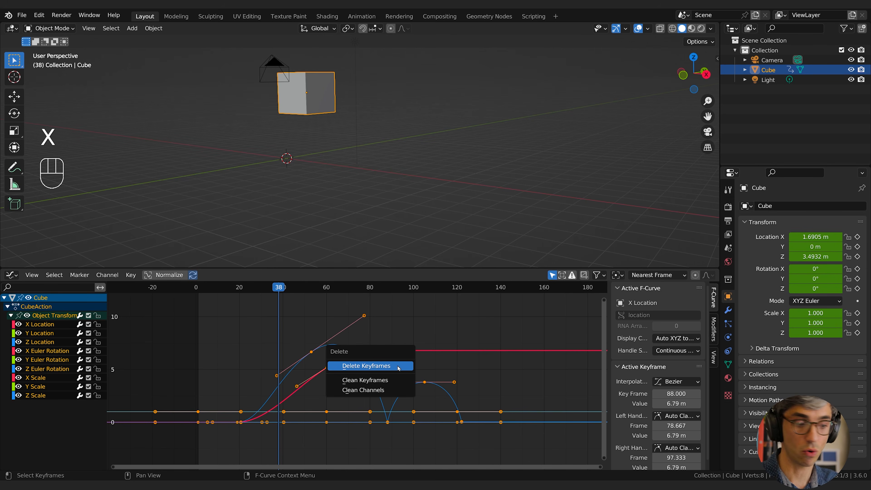
{"action": "left_click", "coordinate": [250, 331]}
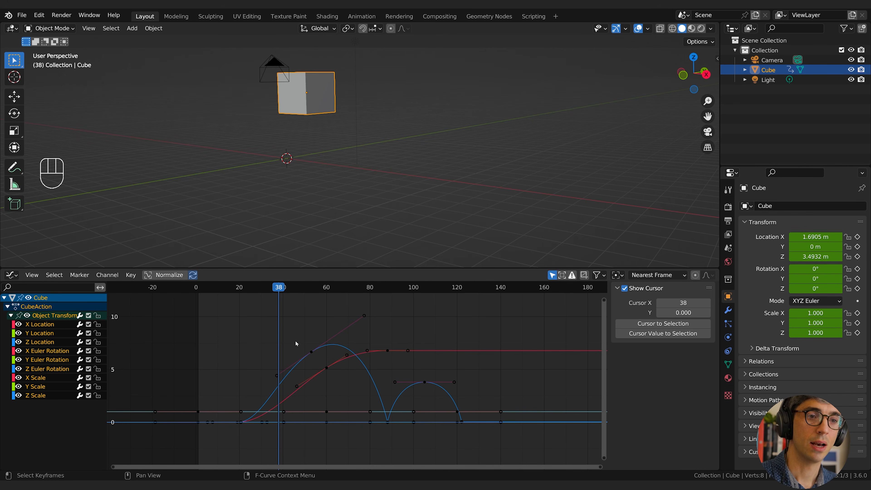
Switch the Graph Editor area to the Timeline.
{"action": "left_click", "coordinate": [11, 274]}
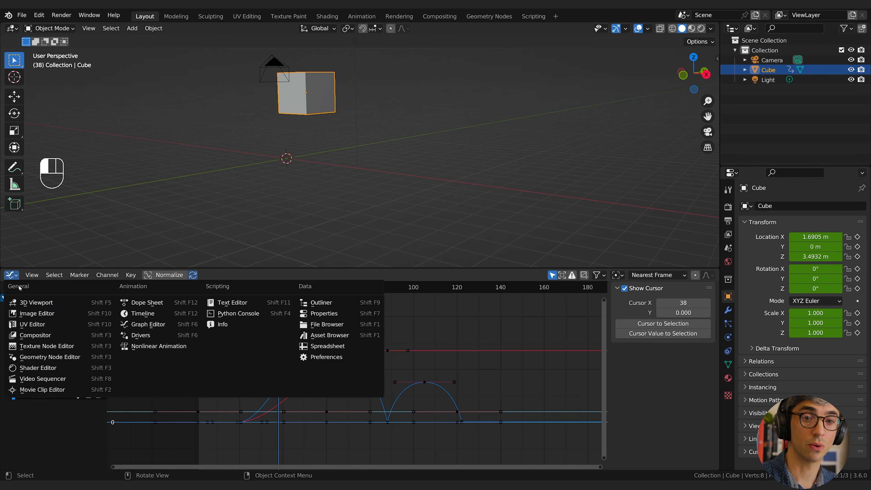
{"action": "left_click", "coordinate": [143, 313]}
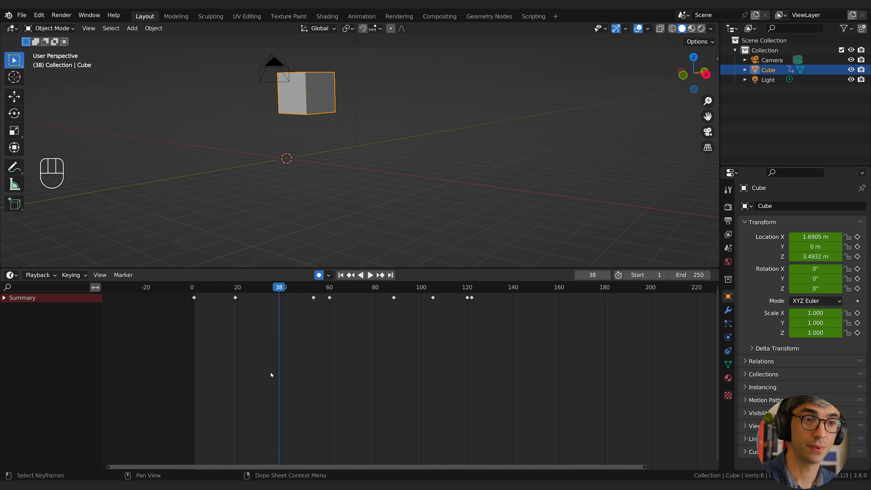
Delete all of the cube's keyframes and set its X, Y and Z location to 0.
{"action": "left_click_drag", "start_coordinate": [543, 331], "coordinate": [166, 292]}
{"action": "key", "text": "x"}
{"action": "left_click", "coordinate": [328, 336]}
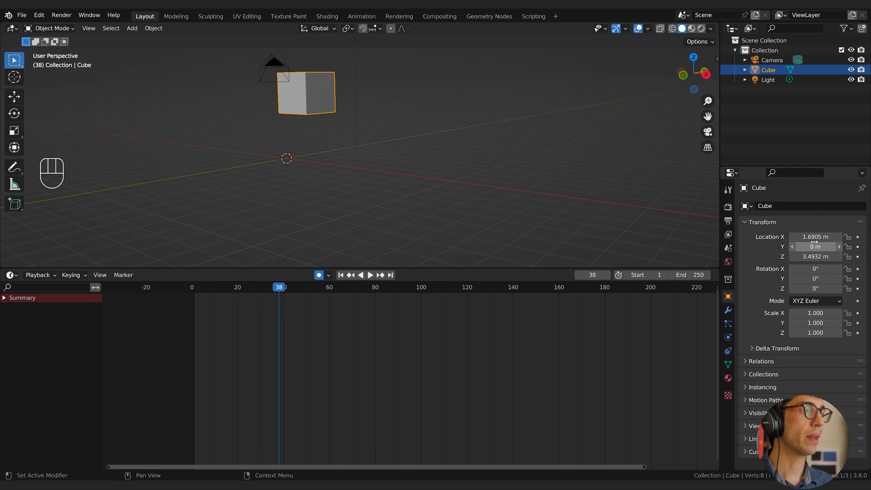
{"action": "left_click_drag", "start_coordinate": [815, 236], "coordinate": [815, 256]}
{"action": "type", "text": "0"}
{"action": "key", "text": "Return"}
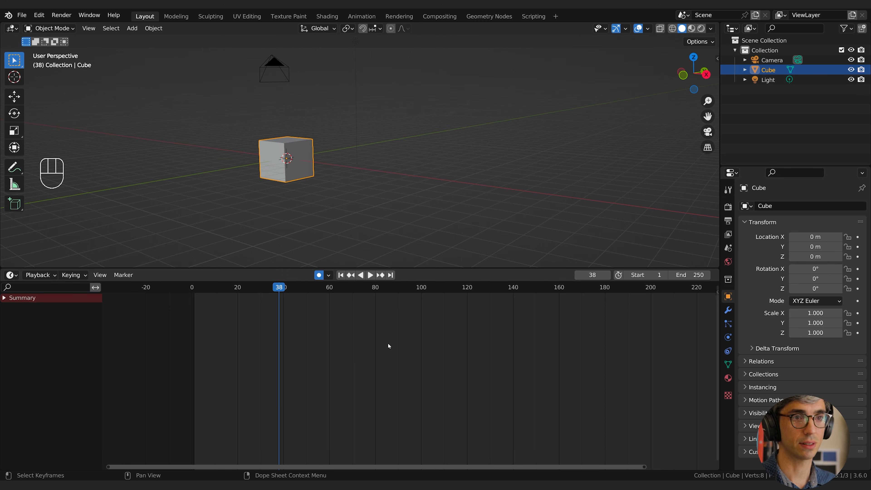
Scrub the empty animation range from its beginning up to about frame 26.
{"action": "middle_click_drag", "start_coordinate": [410, 357], "coordinate": [420, 356]}
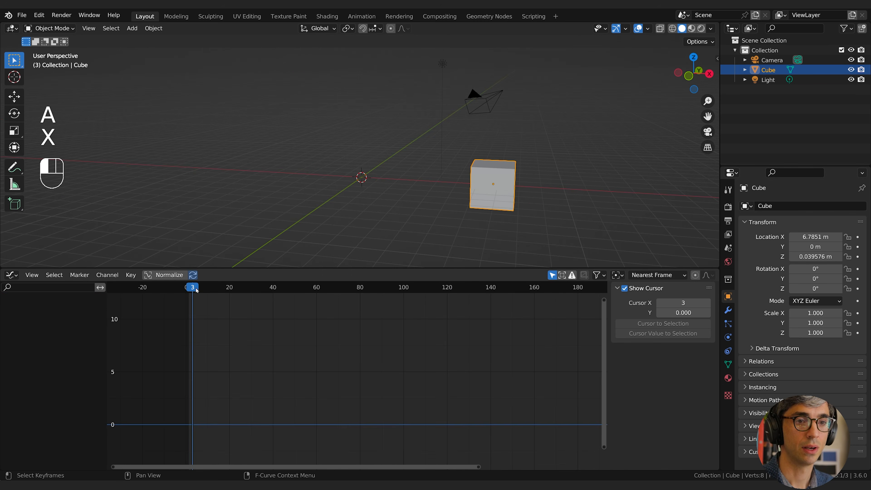
{"action": "left_click_drag", "start_coordinate": [191, 287], "coordinate": [243, 288]}
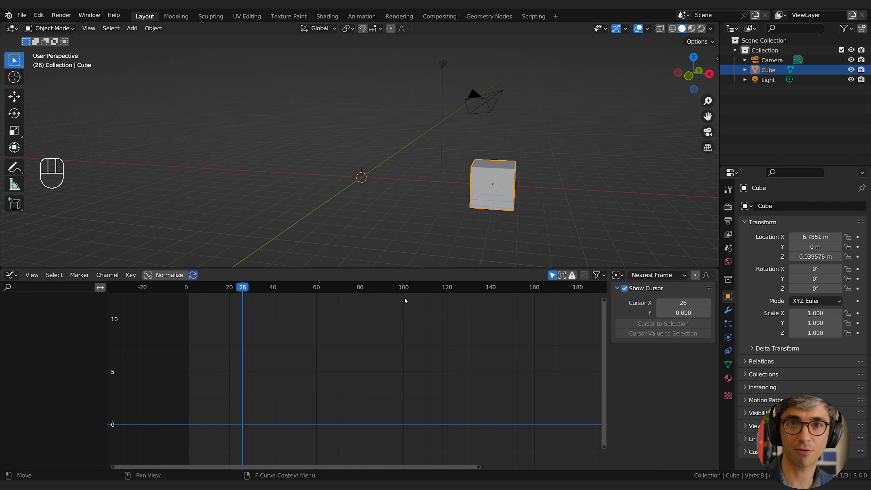
Split off a new area above the Graph Editor, set it to Timeline and shrink it to its playback header.
{"action": "left_click", "coordinate": [11, 274]}
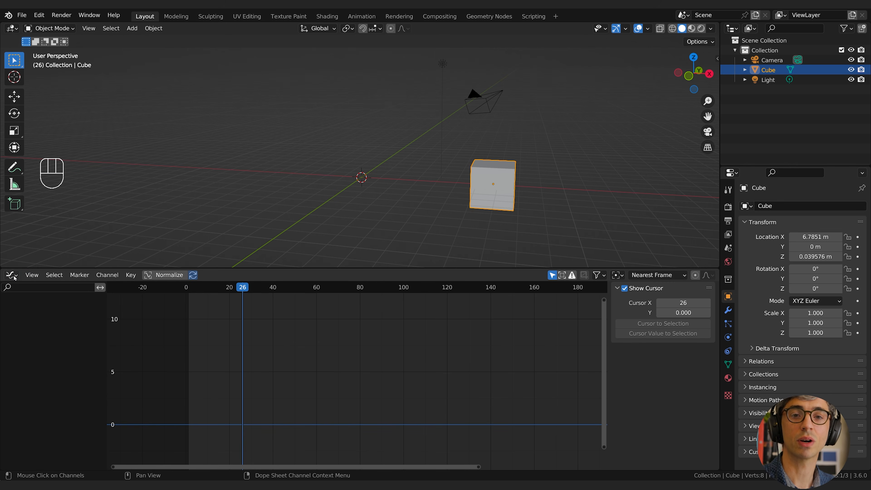
{"action": "left_click_drag", "start_coordinate": [2, 267], "coordinate": [3, 243]}
{"action": "left_click", "coordinate": [12, 249]}
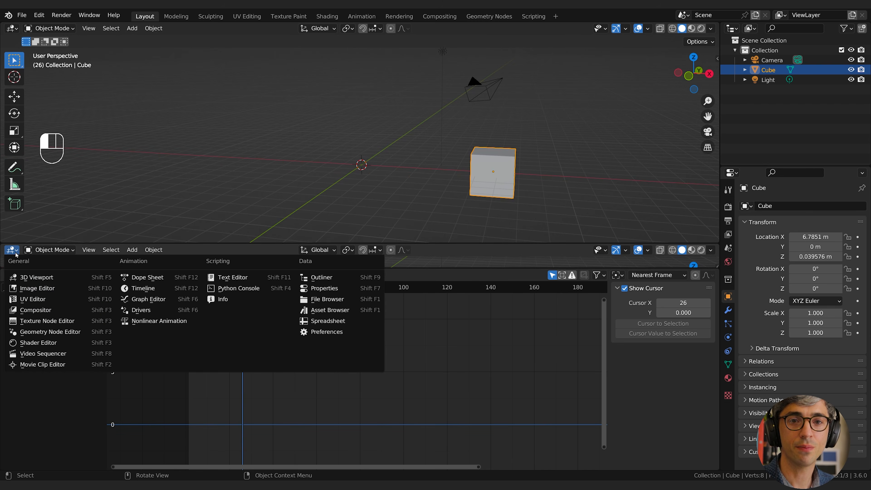
{"action": "left_click", "coordinate": [142, 288]}
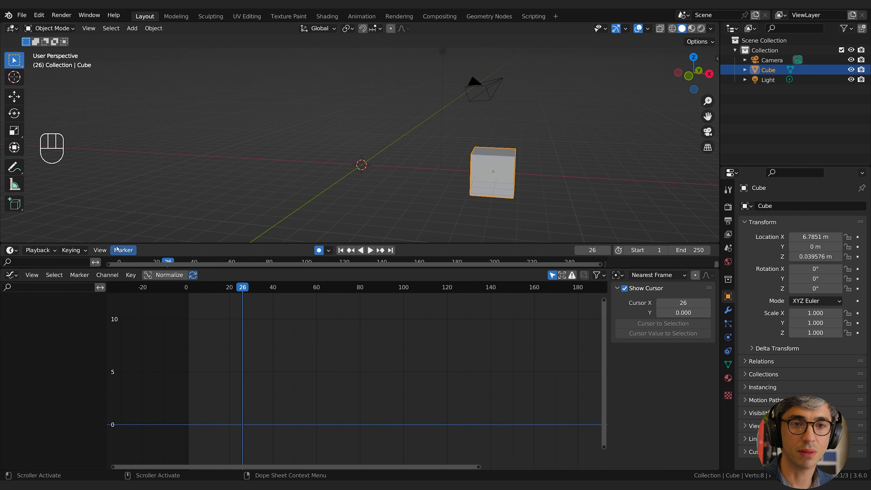
{"action": "left_click_drag", "start_coordinate": [125, 244], "coordinate": [113, 255]}
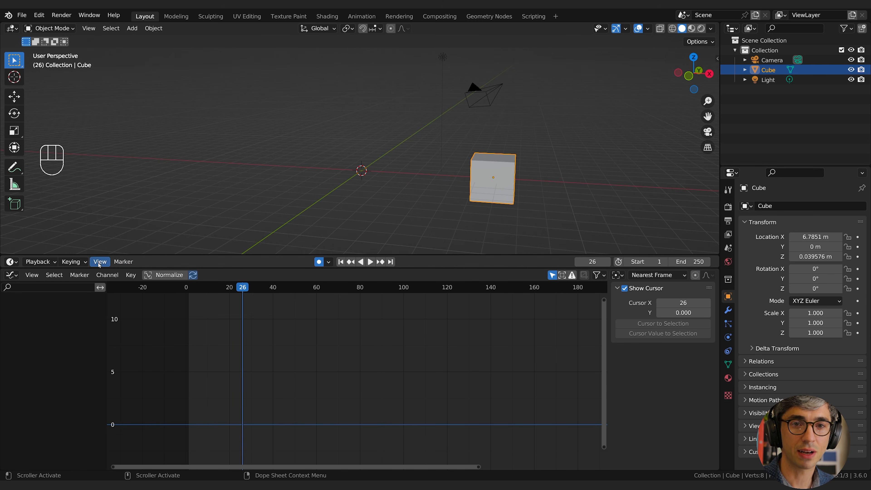
Return to the first frame of the animation range and clear the cube's location.
{"action": "left_click", "coordinate": [340, 264]}
{"action": "left_click", "coordinate": [391, 262]}
{"action": "left_click", "coordinate": [341, 262]}
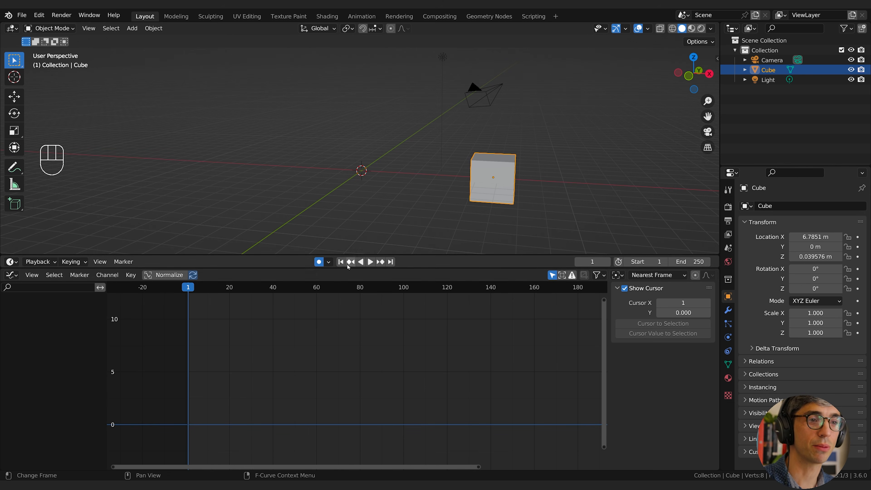
{"action": "key", "text": "alt+g"}
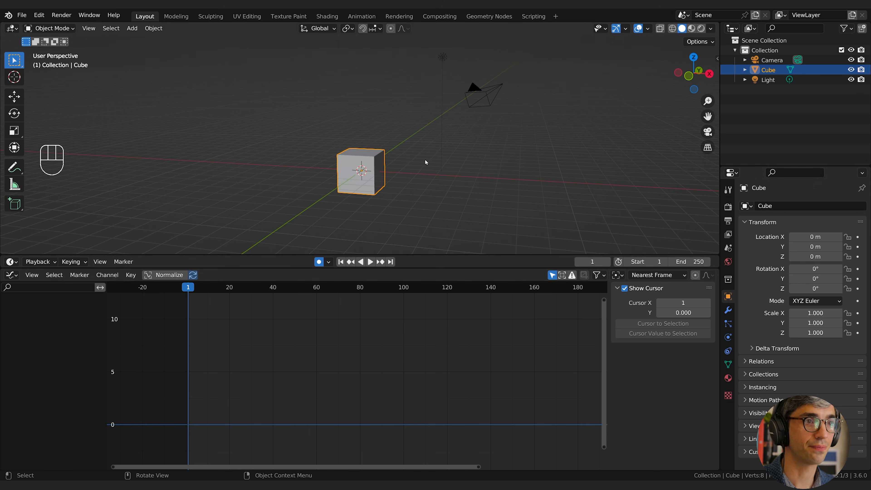
Add a plane at the origin and scale it up about 98 times as a ground surface.
{"action": "scroll", "coordinate": [451, 182], "scroll_direction": "up", "scroll_amount": 2}
{"action": "middle_click_drag", "start_coordinate": [451, 183], "coordinate": [466, 143], "text": "shift"}
{"action": "middle_click_drag", "start_coordinate": [456, 161], "coordinate": [437, 134], "text": "shift"}
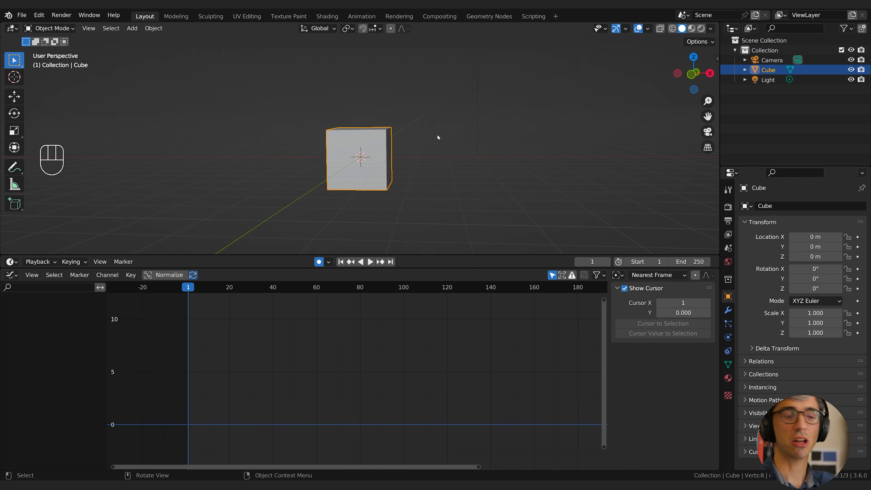
{"action": "key", "text": "shift+a"}
{"action": "mouse_move", "coordinate": [437, 134]}
{"action": "left_click", "coordinate": [496, 135]}
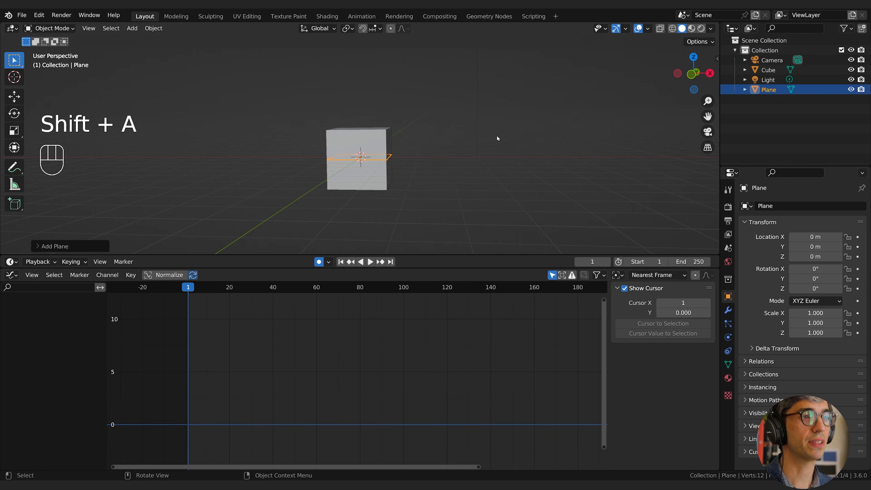
{"action": "key", "text": "s"}
{"action": "left_click", "coordinate": [452, 125]}
{"action": "key", "text": "s"}
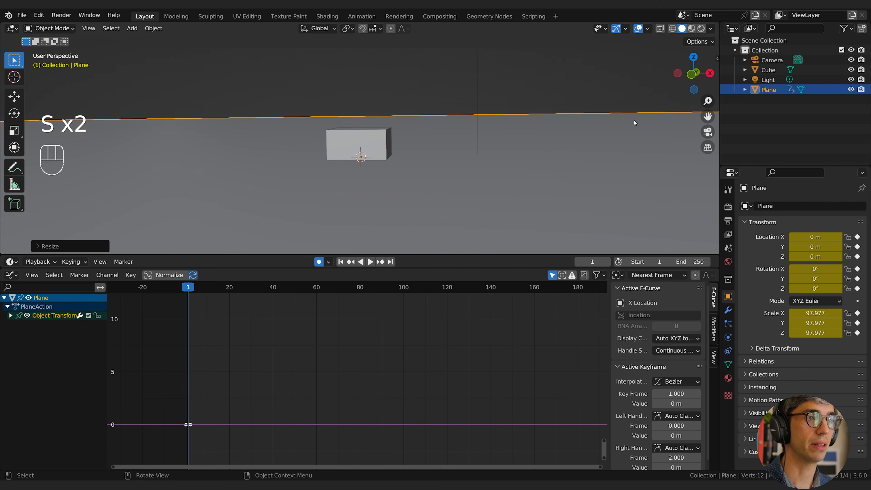
{"action": "left_click", "coordinate": [634, 120]}
Raise the cube about 1.03 m along the Z axis so it rests on the plane.
{"action": "left_click", "coordinate": [367, 129]}
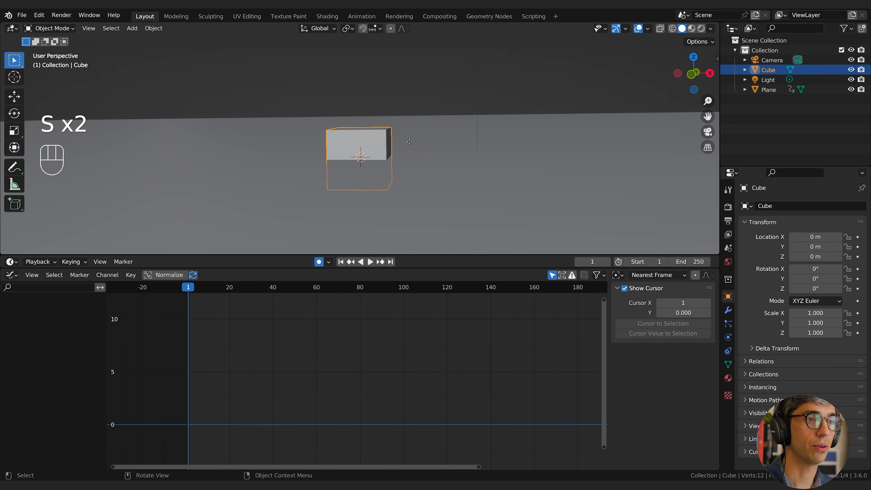
{"action": "key", "text": "g"}
{"action": "key", "text": "z"}
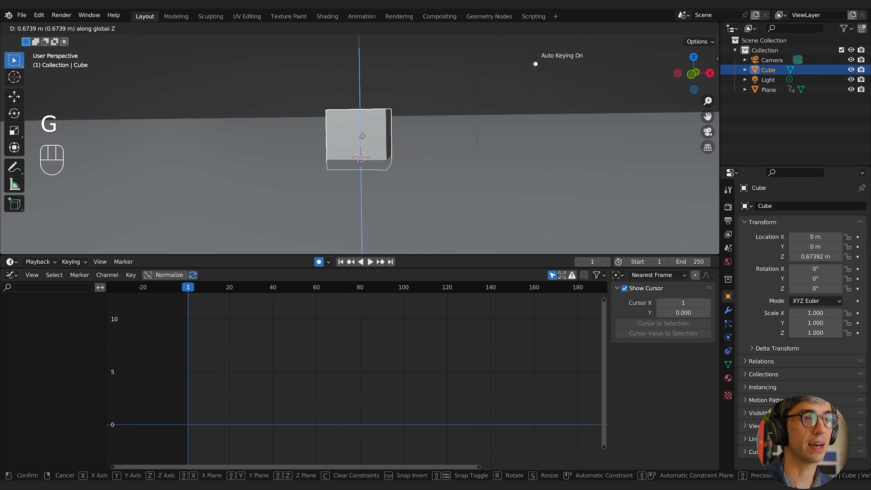
{"action": "left_click", "coordinate": [370, 112]}
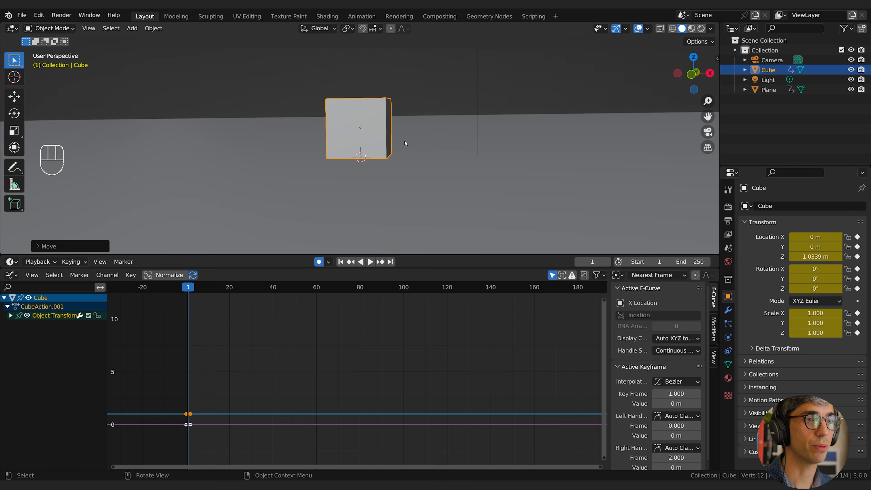
Switch the 3D viewport to Rendered shading.
{"action": "middle_click_drag", "start_coordinate": [404, 146], "coordinate": [389, 183]}
{"action": "scroll", "coordinate": [398, 161], "scroll_direction": "down", "scroll_amount": 1}
{"action": "scroll", "coordinate": [400, 165], "scroll_direction": "down", "scroll_amount": 2}
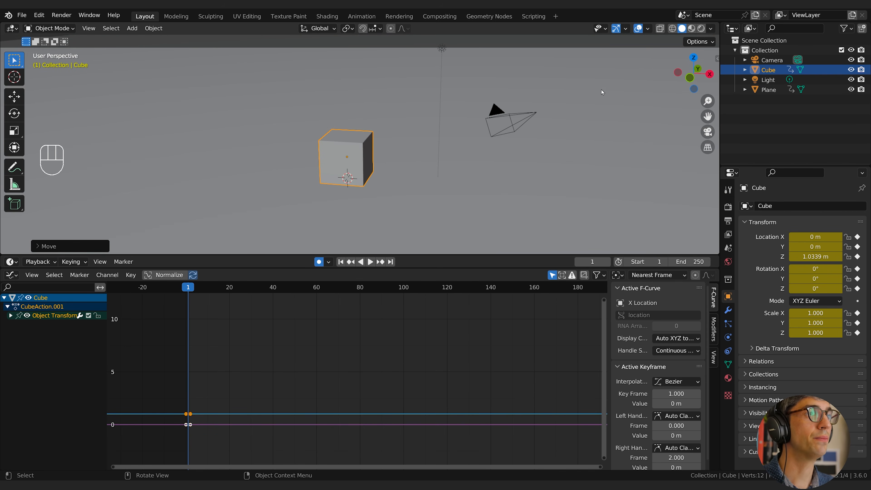
{"action": "left_click", "coordinate": [701, 28]}
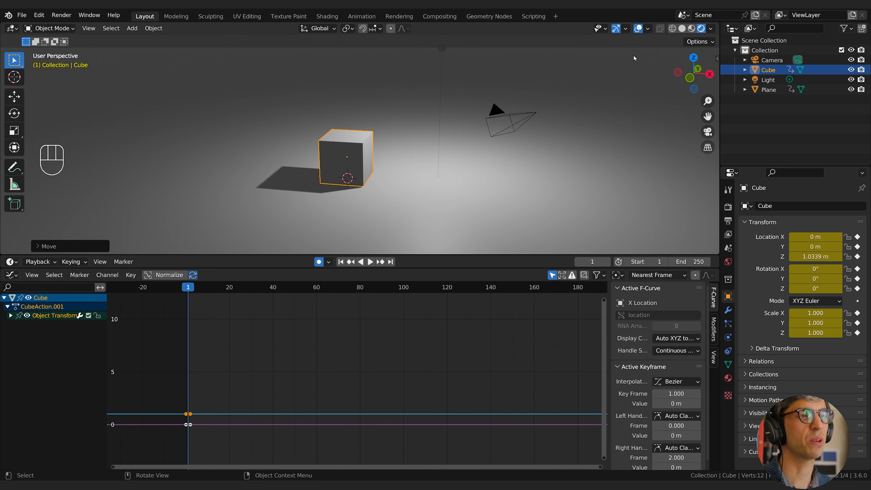
{"action": "left_click", "coordinate": [709, 30]}
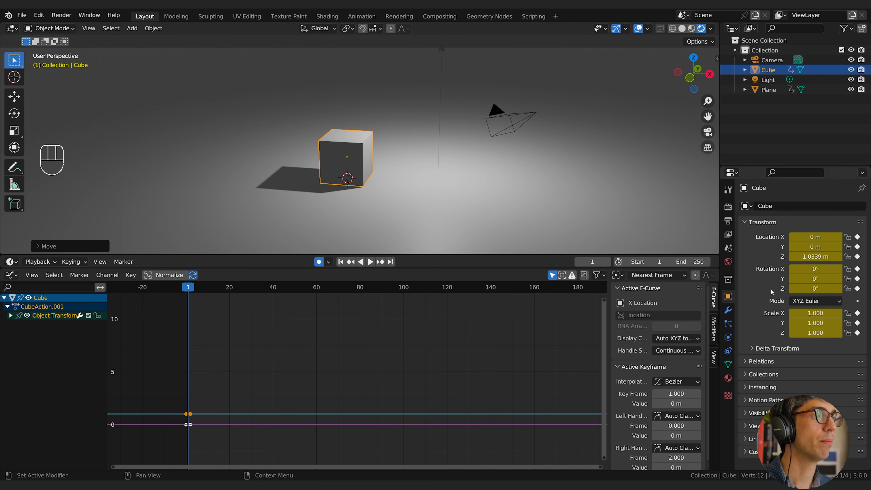
Turn off Scene World in the viewport shading, choose the warm interior HDRI as lighting, and raise the World Opacity.
{"action": "left_click", "coordinate": [441, 49]}
{"action": "middle_click_drag", "start_coordinate": [494, 78], "coordinate": [497, 101], "text": "shift"}
{"action": "mouse_move", "coordinate": [498, 101]}
{"action": "middle_mouse_down"}
{"action": "mouse_move", "coordinate": [482, 116]}
{"action": "mouse_move", "coordinate": [478, 92]}
{"action": "middle_mouse_up"}
{"action": "left_click", "coordinate": [708, 30]}
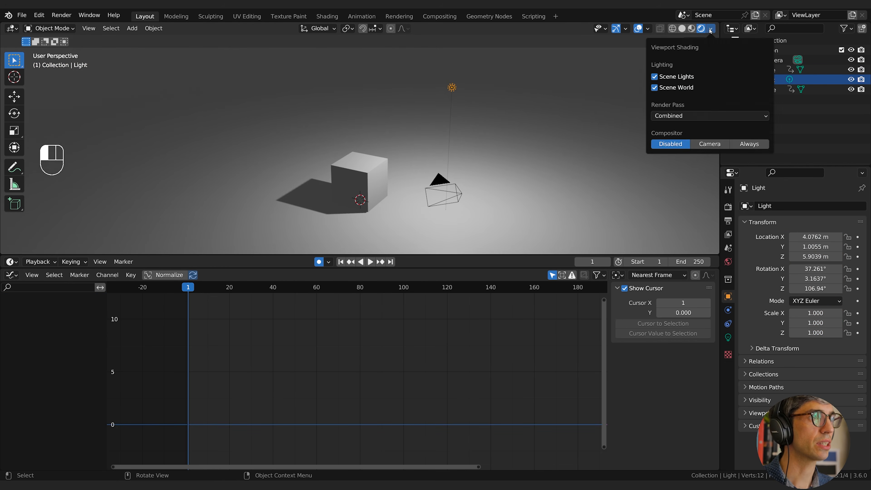
{"action": "left_click", "coordinate": [654, 88]}
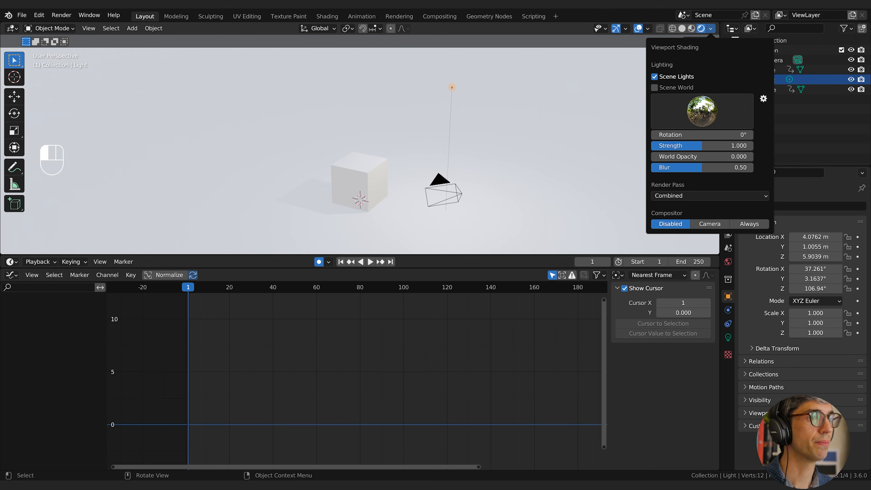
{"action": "left_click", "coordinate": [708, 109]}
{"action": "left_click", "coordinate": [563, 150]}
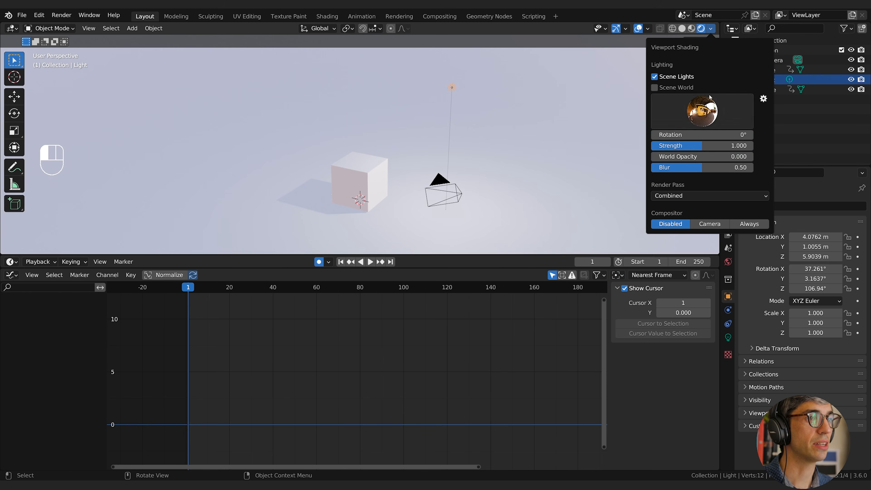
{"action": "mouse_move", "coordinate": [679, 147]}
{"action": "left_mouse_down"}
{"action": "mouse_move", "coordinate": [699, 146]}
{"action": "mouse_move", "coordinate": [669, 147]}
{"action": "mouse_move", "coordinate": [689, 158]}
{"action": "mouse_move", "coordinate": [750, 159]}
{"action": "left_mouse_up"}
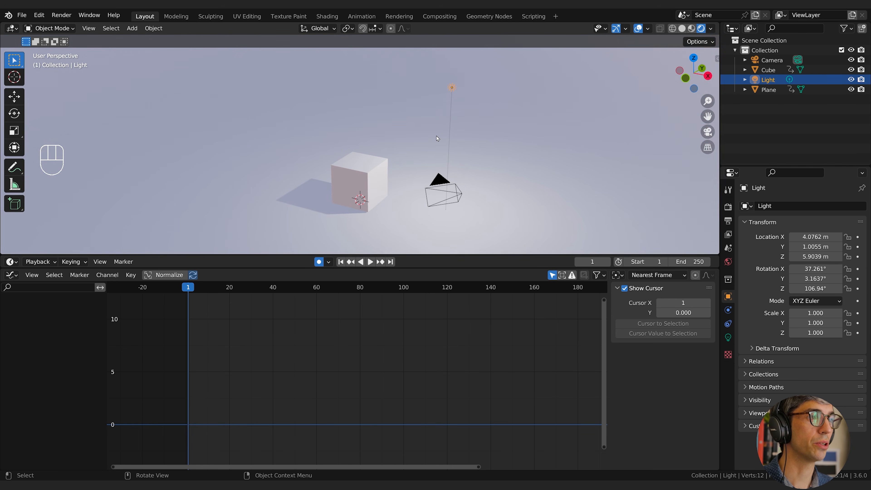
{"action": "mouse_move", "coordinate": [432, 90]}
{"action": "middle_mouse_down"}
{"action": "mouse_move", "coordinate": [440, 115]}
{"action": "mouse_move", "coordinate": [411, 144]}
{"action": "mouse_move", "coordinate": [406, 130]}
{"action": "middle_mouse_up"}
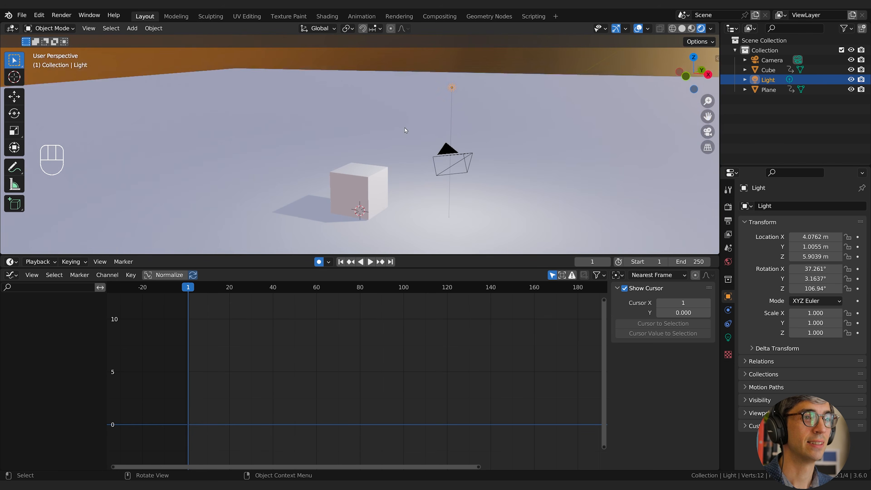
Set the Base Color of the cube's material to red.
{"action": "left_click", "coordinate": [367, 191]}
{"action": "left_click", "coordinate": [727, 377]}
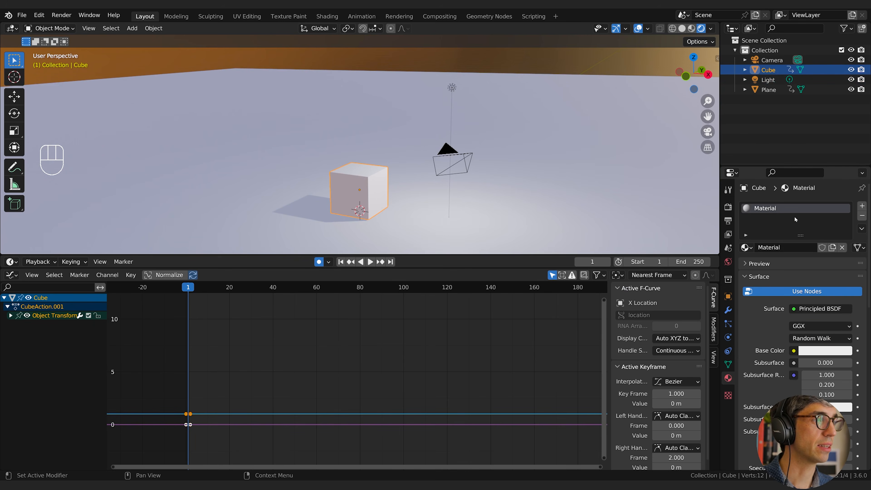
{"action": "left_click", "coordinate": [823, 352]}
{"action": "left_click_drag", "start_coordinate": [795, 269], "coordinate": [802, 274]}
{"action": "left_click", "coordinate": [760, 380]}
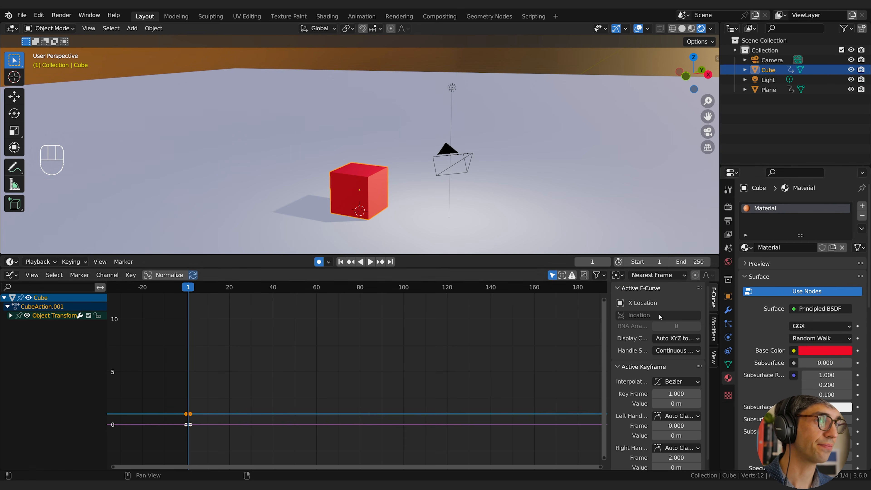
{"action": "mouse_move", "coordinate": [491, 186]}
{"action": "middle_mouse_down"}
{"action": "mouse_move", "coordinate": [500, 183]}
{"action": "mouse_move", "coordinate": [485, 183]}
{"action": "mouse_move", "coordinate": [493, 187]}
{"action": "middle_mouse_up"}
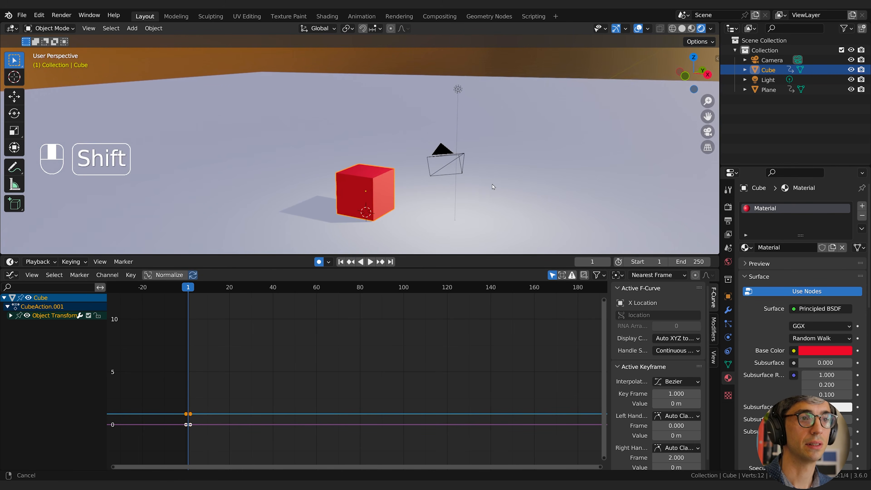
Add a Bevel modifier to the cube with 2 segments.
{"action": "left_click", "coordinate": [727, 310]}
{"action": "left_click", "coordinate": [760, 206]}
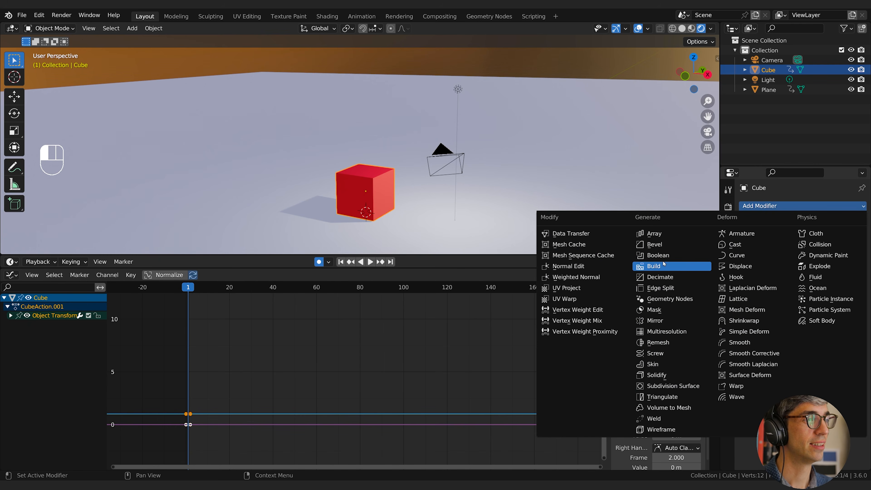
{"action": "left_click", "coordinate": [665, 244]}
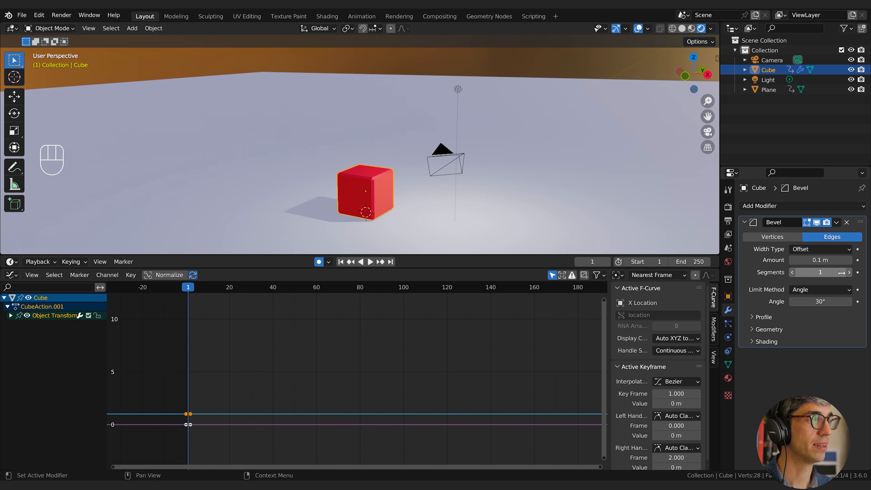
{"action": "left_click", "coordinate": [849, 273]}
Apply Shade Smooth to the cube and increase its bevel amount for rounder edges.
{"action": "right_click", "coordinate": [373, 183]}
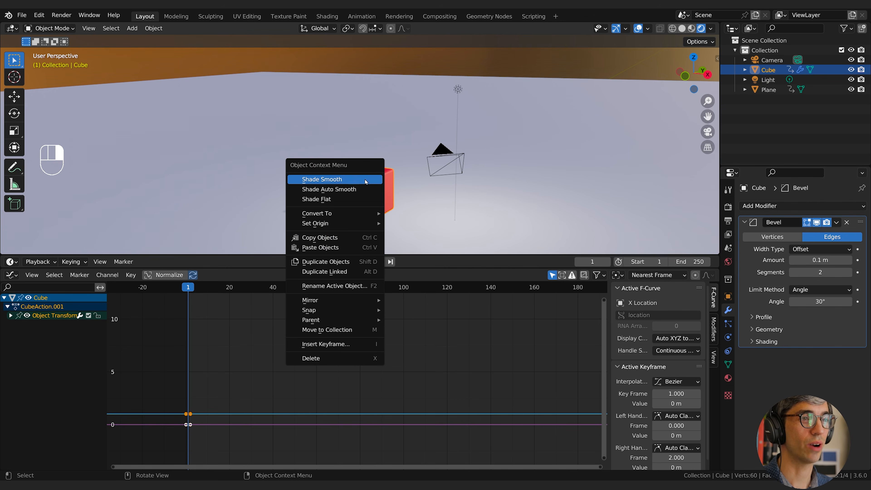
{"action": "left_click", "coordinate": [360, 180]}
{"action": "scroll", "coordinate": [406, 211], "scroll_direction": "up", "scroll_amount": 3}
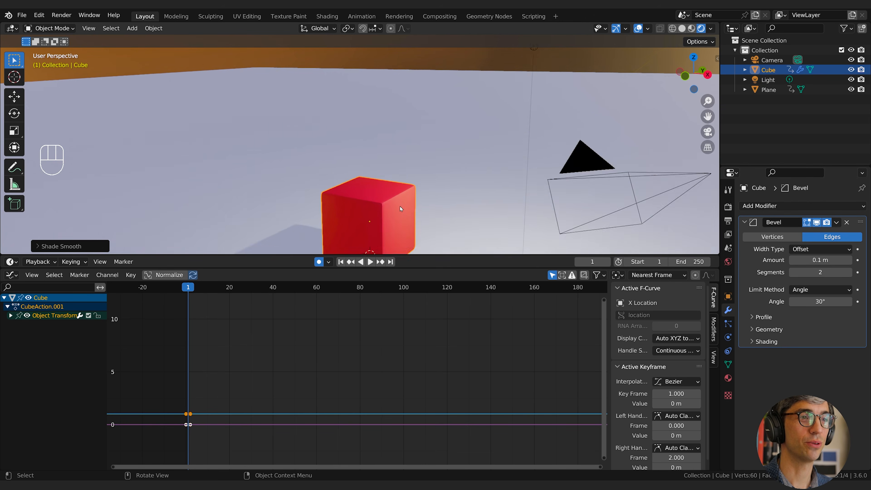
{"action": "middle_click_drag", "start_coordinate": [406, 210], "coordinate": [433, 170], "text": "shift"}
{"action": "scroll", "coordinate": [413, 152], "scroll_direction": "up", "scroll_amount": 2}
{"action": "scroll", "coordinate": [443, 181], "scroll_direction": "down", "scroll_amount": 4}
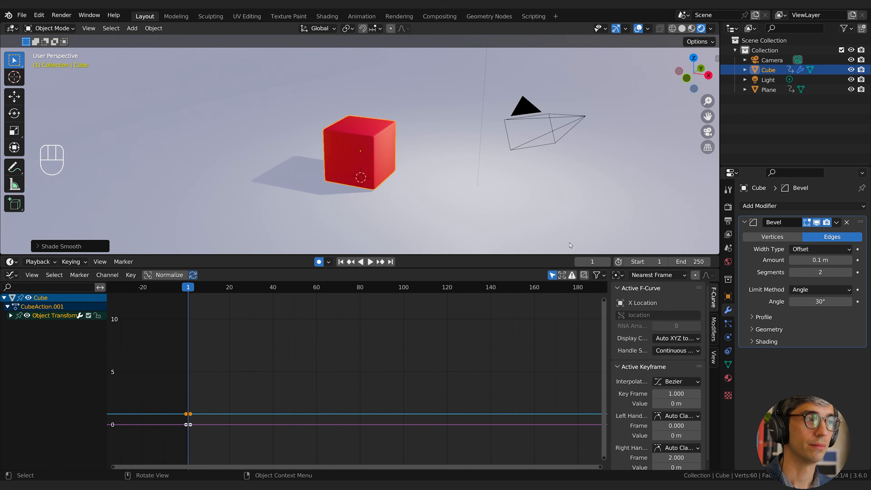
{"action": "left_click_drag", "start_coordinate": [820, 260], "coordinate": [833, 260], "text": "shift"}
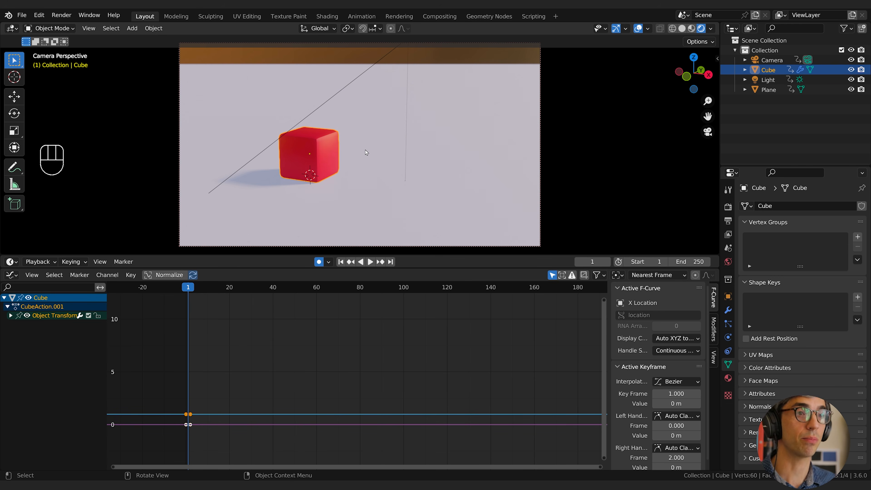
Show the 3D viewport's view settings and the cube's object transform properties, with the cube seen nearly front-on.
{"action": "key", "text": "n"}
{"action": "mouse_move", "coordinate": [366, 152]}
{"action": "middle_mouse_down"}
{"action": "mouse_move", "coordinate": [386, 134]}
{"action": "mouse_move", "coordinate": [347, 150]}
{"action": "mouse_move", "coordinate": [377, 162]}
{"action": "middle_mouse_up"}
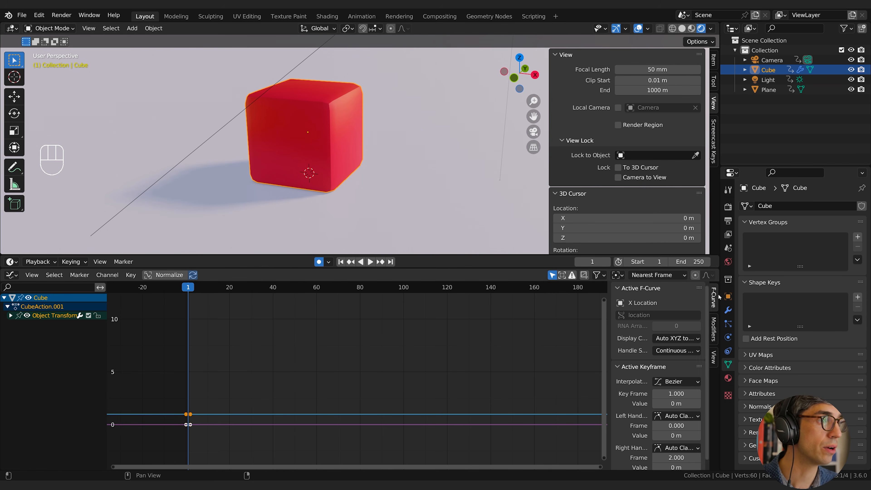
{"action": "left_click", "coordinate": [728, 296]}
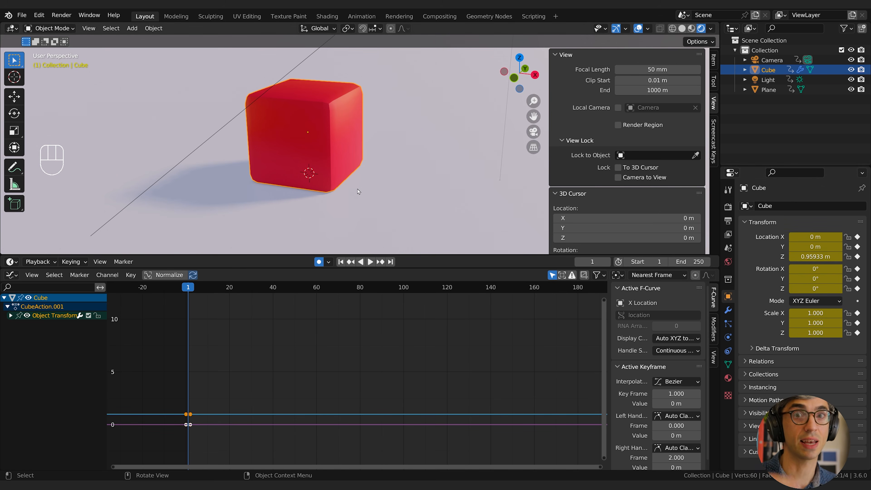
{"action": "middle_click_drag", "start_coordinate": [308, 134], "coordinate": [354, 152]}
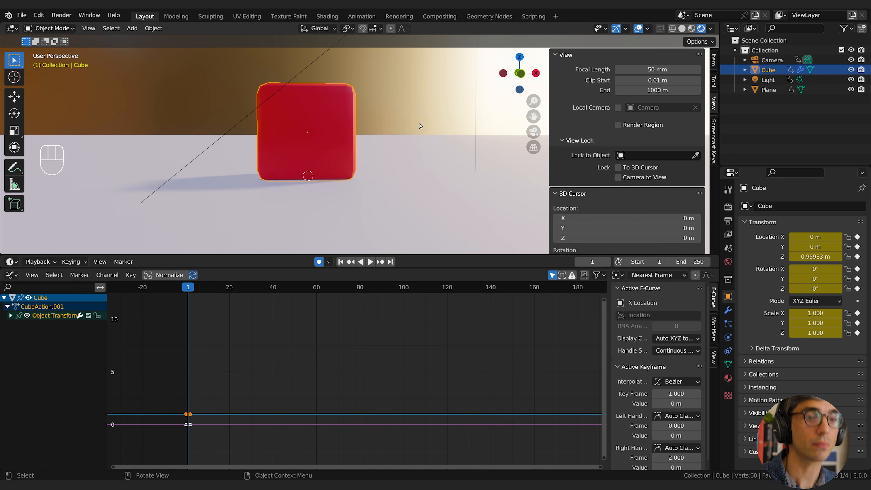
Try squashing the cube by scaling it along the Z axis about its own origin.
{"action": "key", "text": "s"}
{"action": "key", "text": "z"}
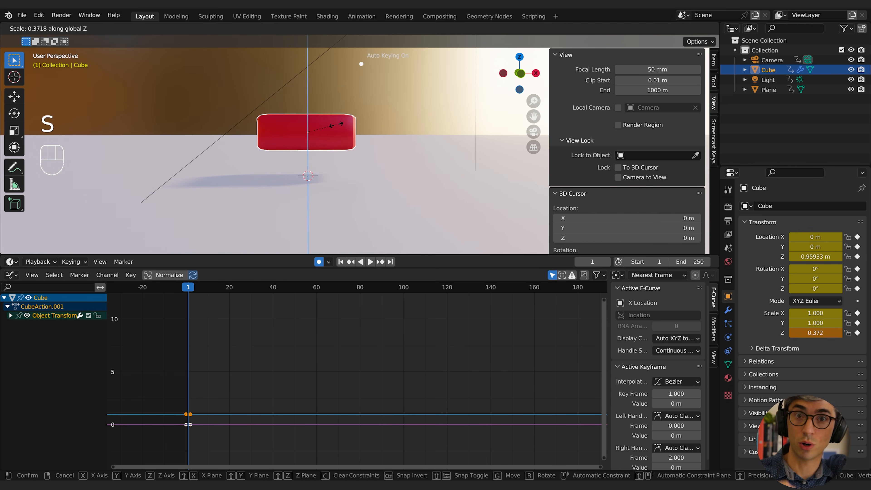
{"action": "right_click", "coordinate": [336, 125]}
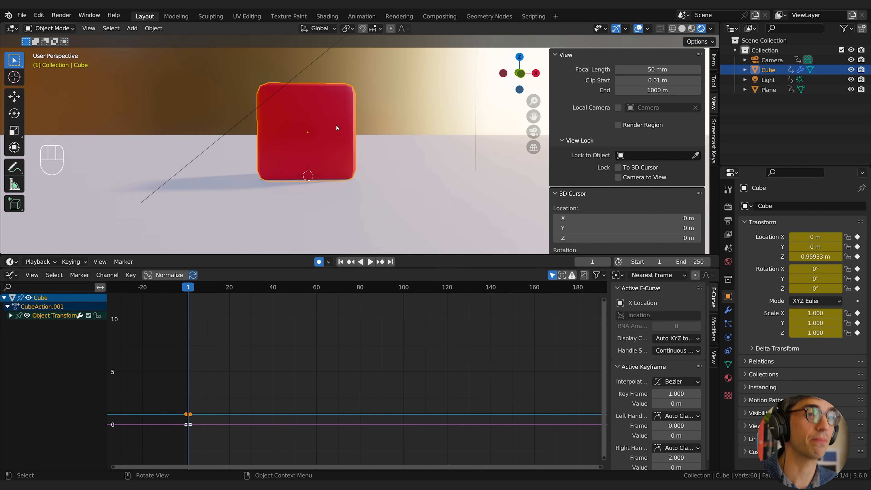
Add a Circle empty at the world origin, at the base of the red cube.
{"action": "middle_click_drag", "start_coordinate": [415, 110], "coordinate": [376, 139]}
{"action": "key", "text": "shift+a"}
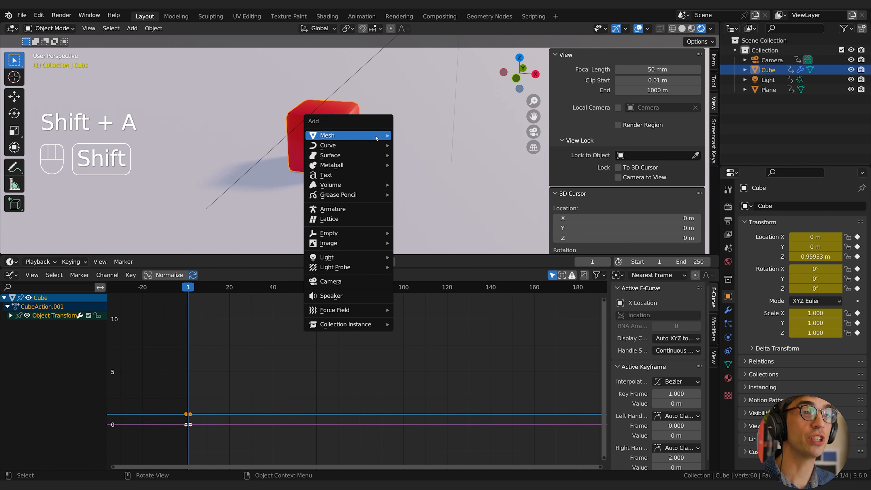
{"action": "mouse_move", "coordinate": [348, 237]}
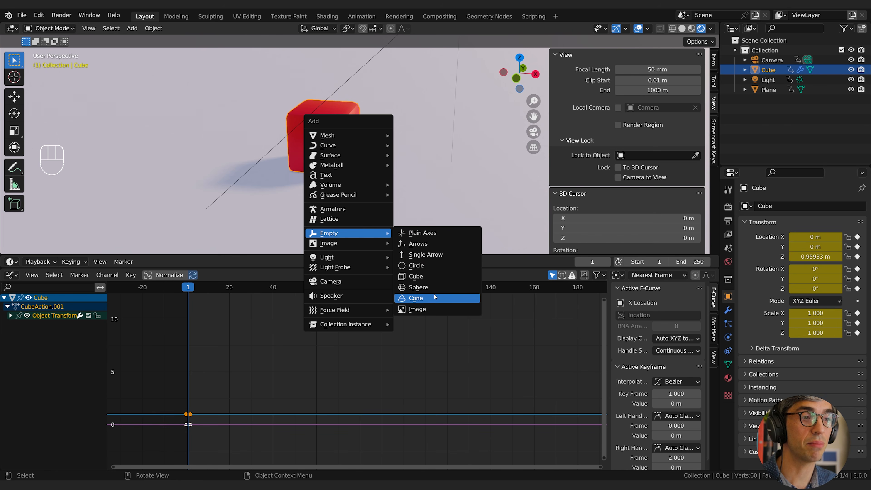
{"action": "left_click", "coordinate": [427, 269]}
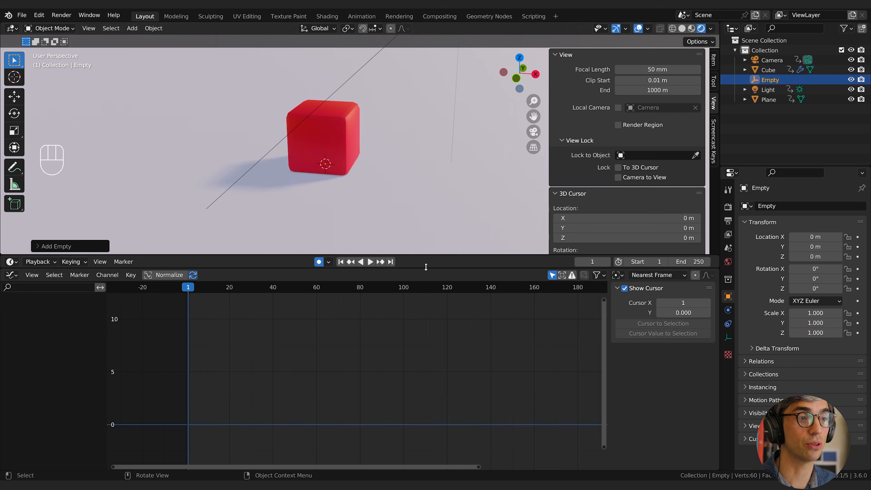
{"action": "middle_click_drag", "start_coordinate": [352, 174], "coordinate": [508, 254]}
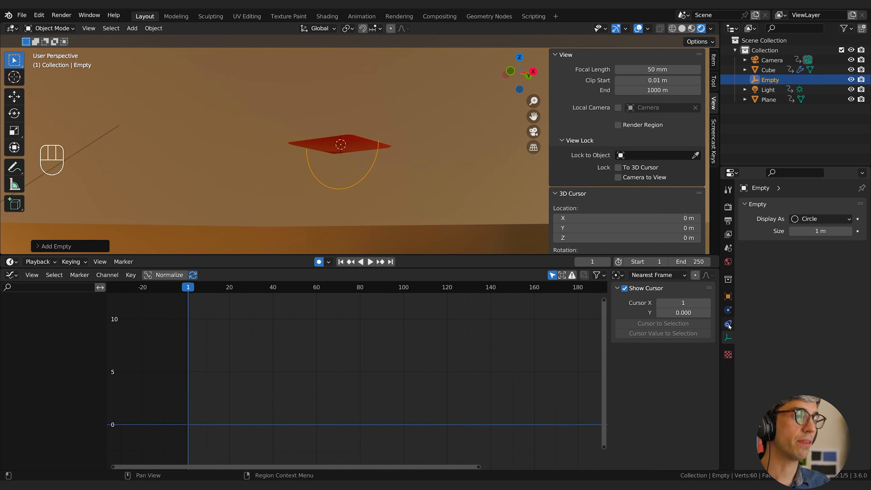
Preview the empty's display type as Cube and Sphere, and set it back to Circle.
{"action": "left_click", "coordinate": [729, 338]}
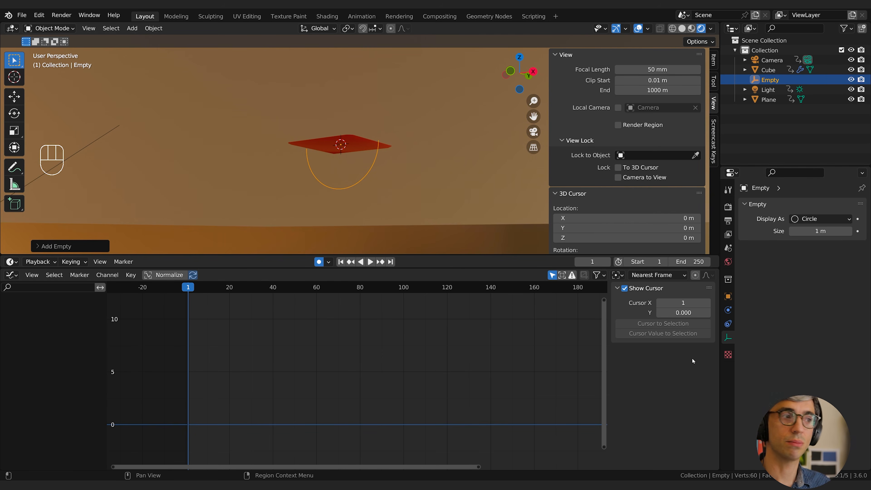
{"action": "left_click", "coordinate": [813, 219]}
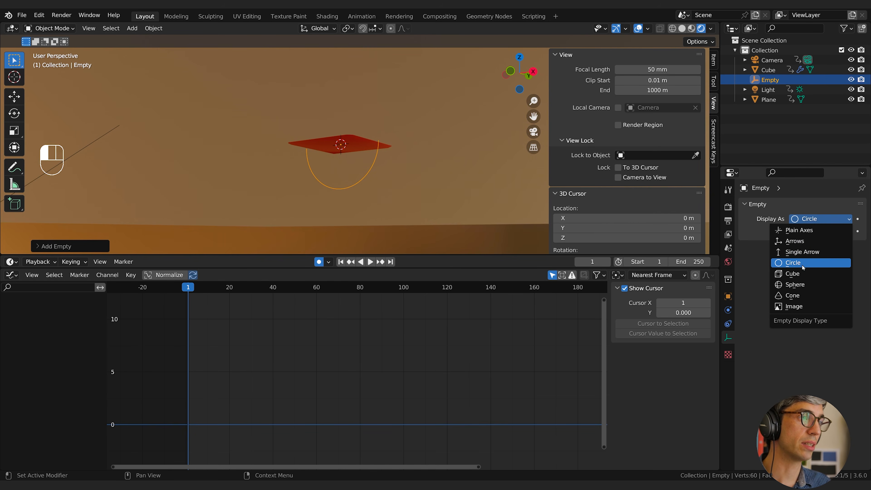
{"action": "left_click", "coordinate": [800, 275]}
{"action": "middle_click_drag", "start_coordinate": [340, 140], "coordinate": [340, 125]}
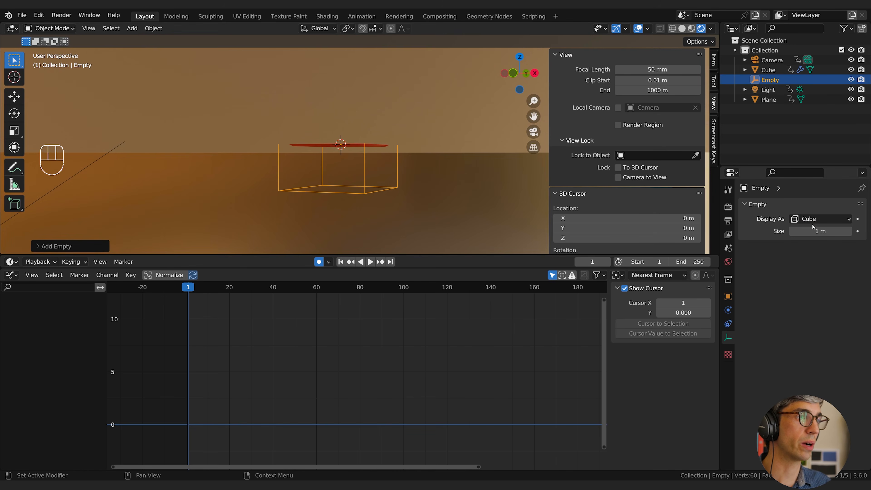
{"action": "left_click", "coordinate": [819, 219]}
{"action": "left_click", "coordinate": [812, 284]}
{"action": "mouse_move", "coordinate": [414, 133]}
{"action": "middle_mouse_down"}
{"action": "mouse_move", "coordinate": [427, 128]}
{"action": "mouse_move", "coordinate": [420, 136]}
{"action": "middle_mouse_up"}
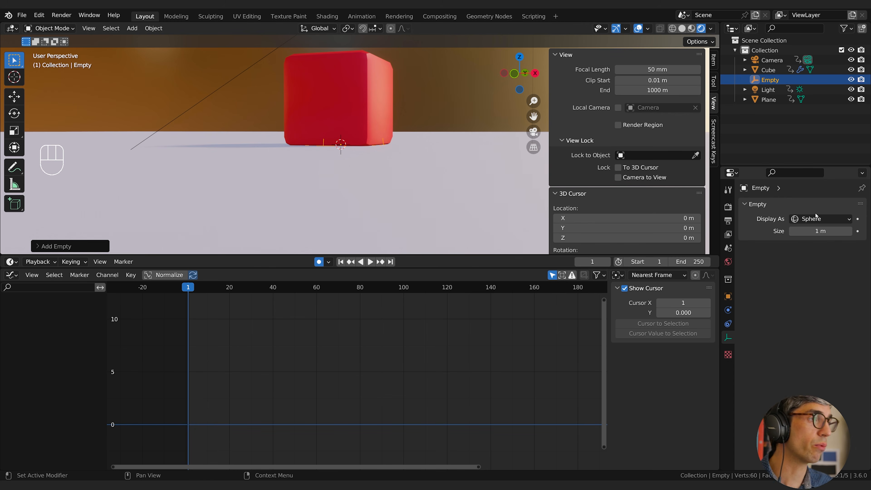
{"action": "left_click", "coordinate": [813, 219]}
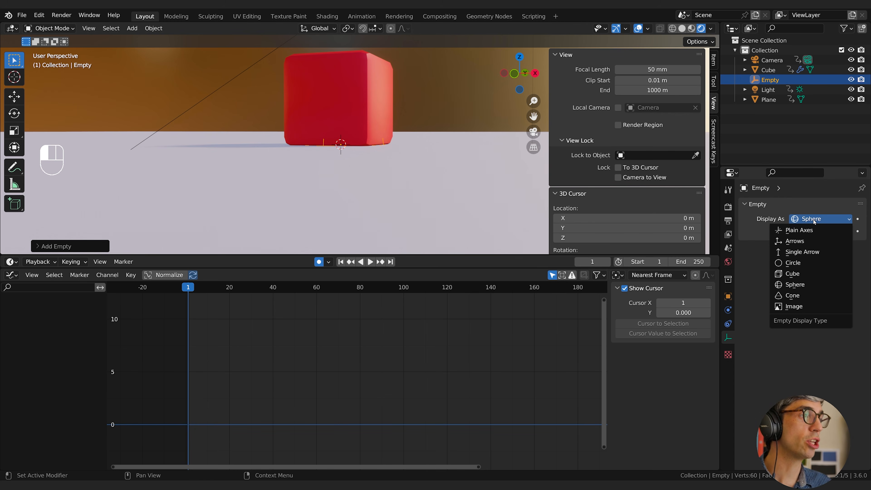
{"action": "left_click", "coordinate": [793, 263]}
{"action": "middle_click_drag", "start_coordinate": [181, 185], "coordinate": [418, 111]}
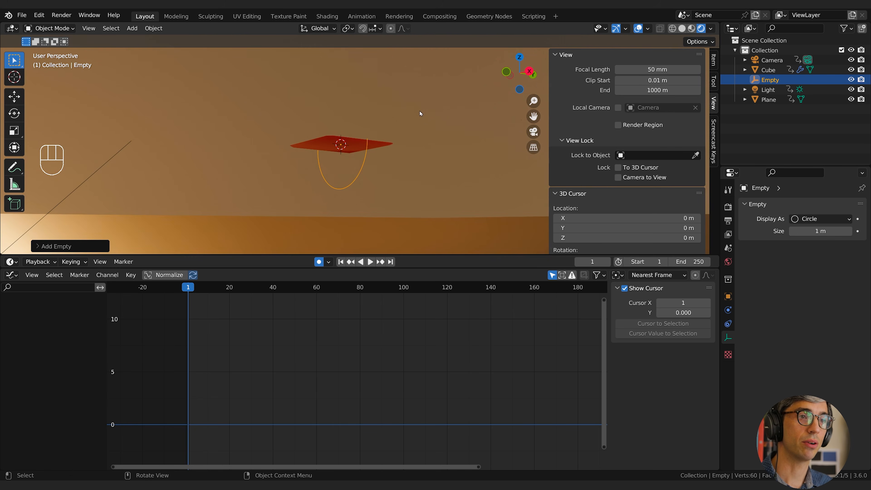
Rotate the circle empty flat onto the ground and scale it up until it surrounds the cube's base.
{"action": "key", "text": "r"}
{"action": "left_click", "coordinate": [425, 164]}
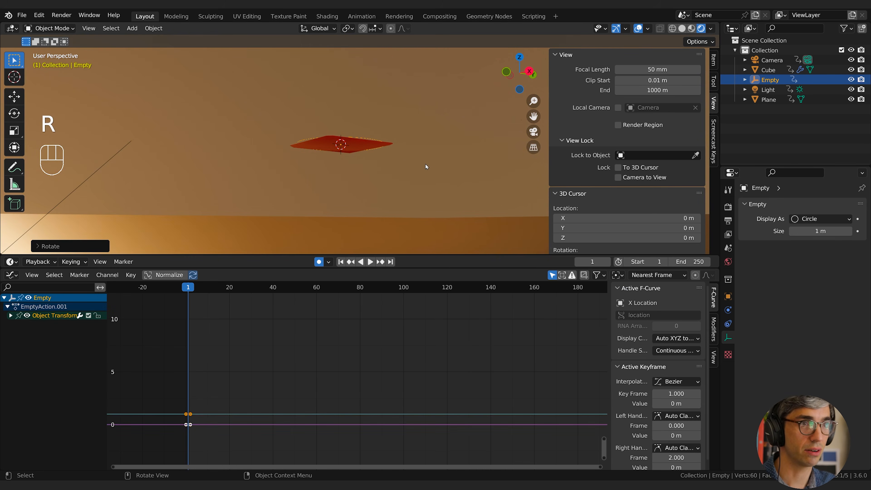
{"action": "middle_click_drag", "start_coordinate": [298, 89], "coordinate": [378, 176]}
{"action": "key", "text": "s"}
{"action": "left_click", "coordinate": [378, 168]}
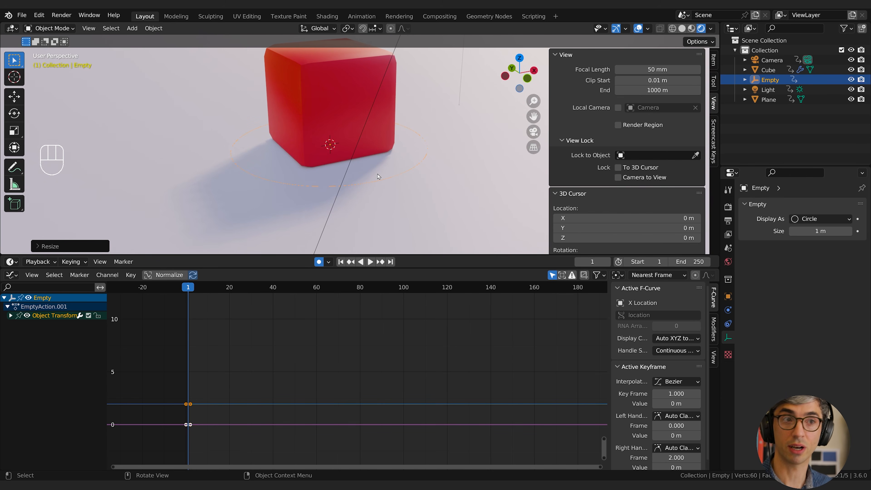
Rename the circle empty as Cube Rig.
{"action": "middle_click_drag", "start_coordinate": [458, 133], "coordinate": [424, 126]}
{"action": "left_click", "coordinate": [331, 63]}
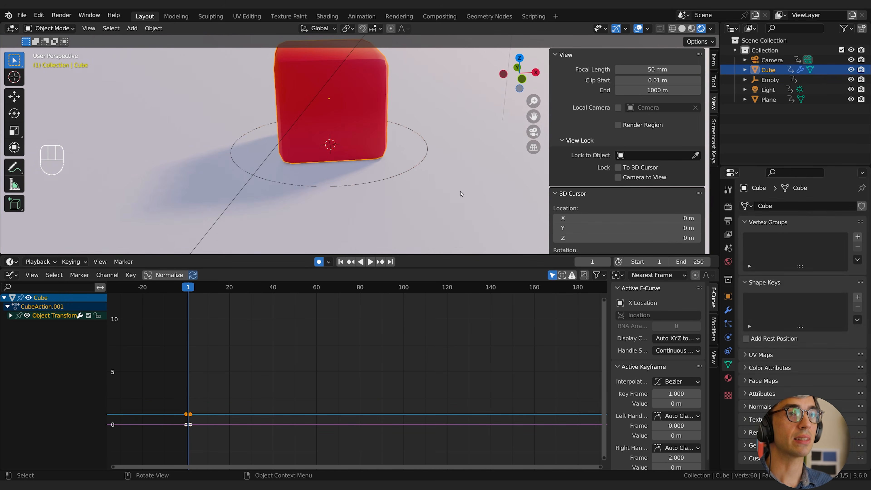
{"action": "left_click", "coordinate": [770, 80]}
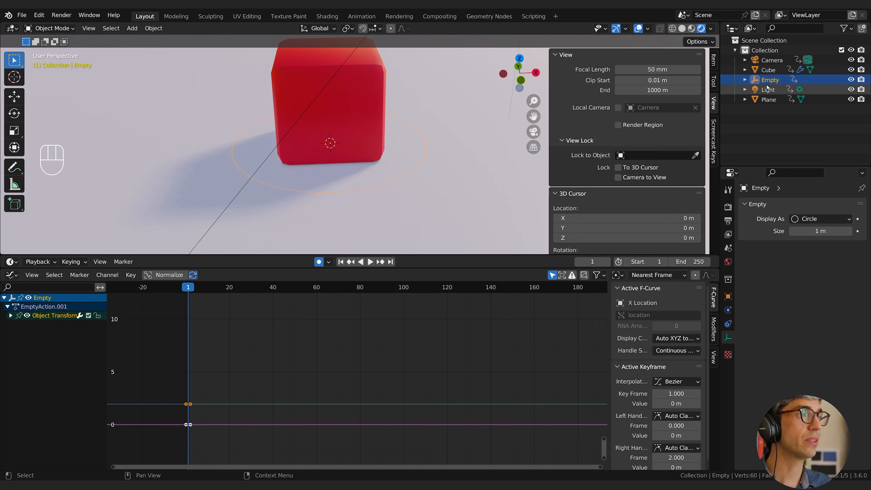
{"action": "double_click", "coordinate": [768, 80]}
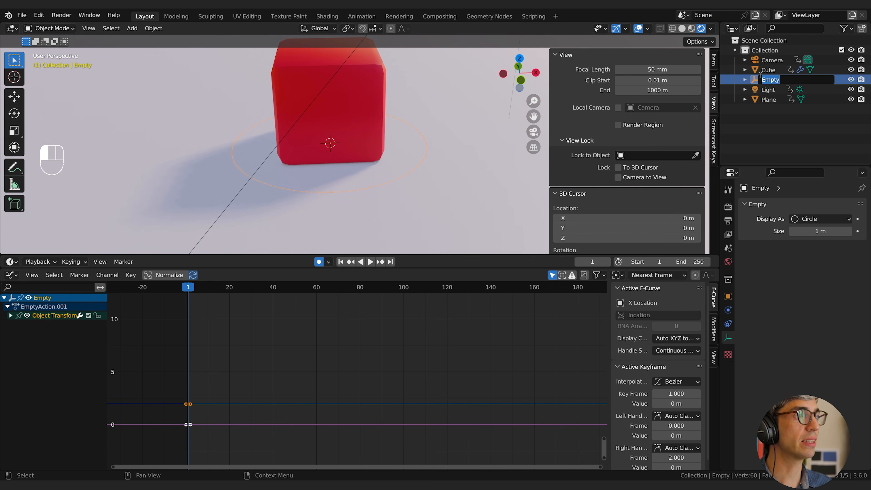
{"action": "type", "text": "Cube Rig"}
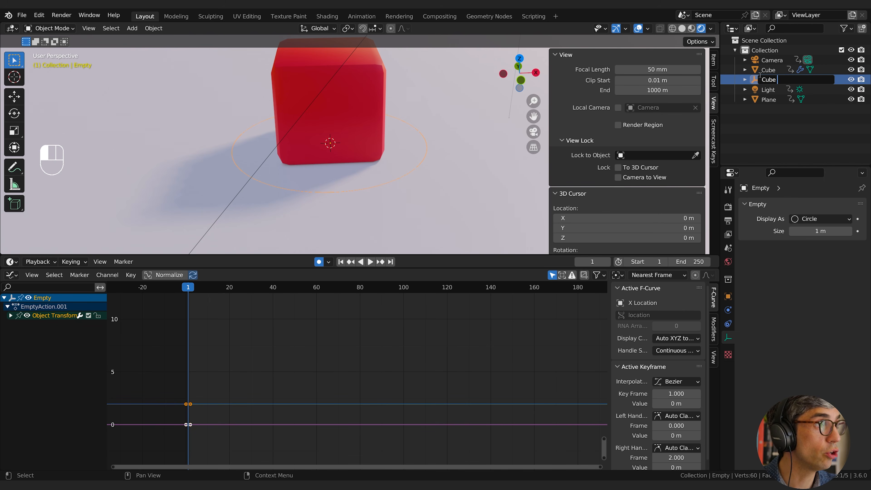
Parent the cube to the Cube Rig empty using the Object option.
{"action": "left_click", "coordinate": [768, 70]}
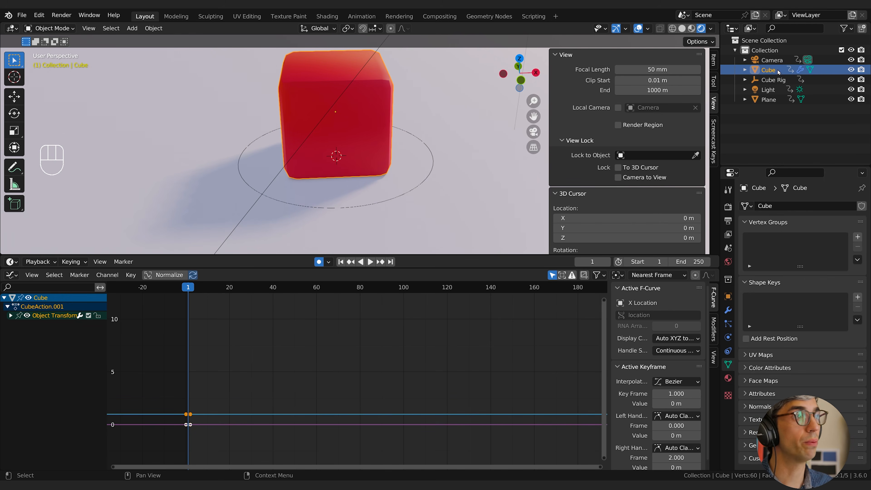
{"action": "left_click", "coordinate": [763, 81], "text": "ctrl"}
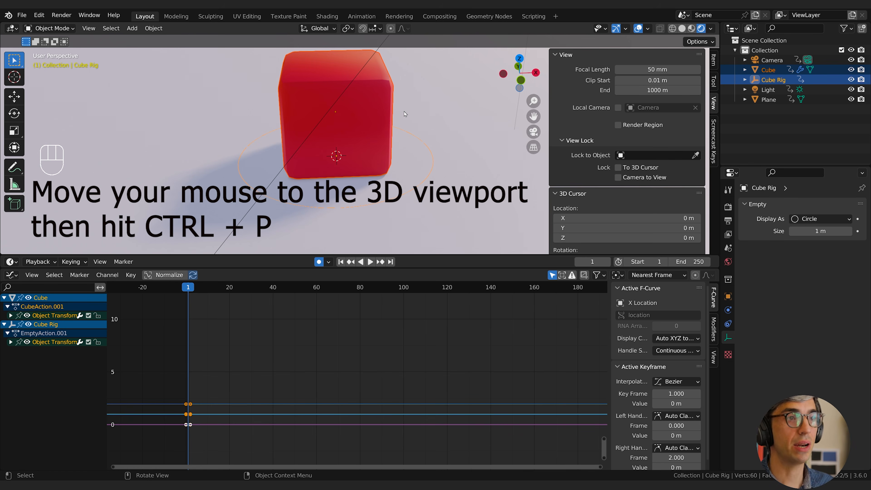
{"action": "key", "text": "ctrl"}
{"action": "key", "text": "ctrl+p"}
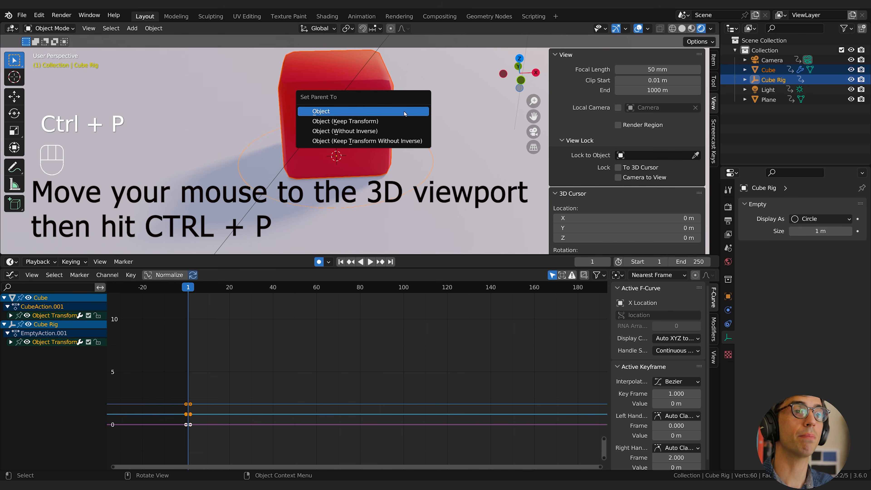
{"action": "left_click", "coordinate": [404, 113]}
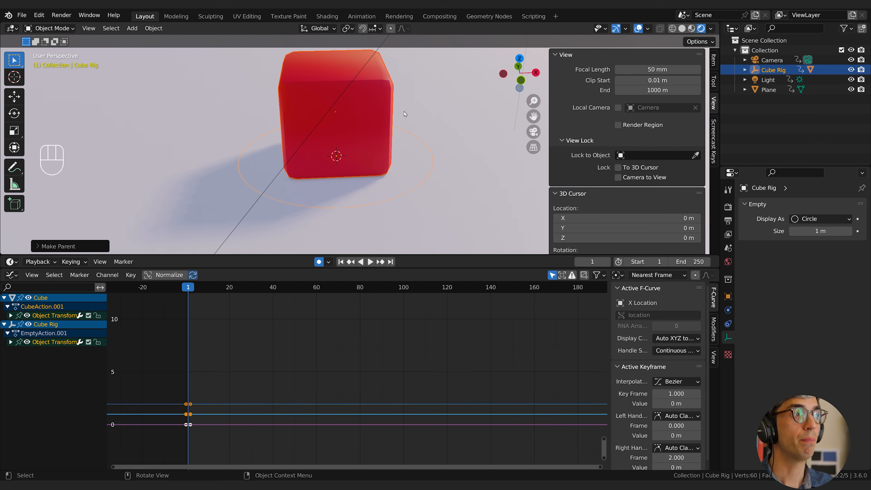
Inspect the cube nested under Cube Rig in the object hierarchy, leaving only Cube Rig selected.
{"action": "left_click", "coordinate": [745, 70]}
{"action": "left_click", "coordinate": [777, 89]}
{"action": "left_click", "coordinate": [773, 70]}
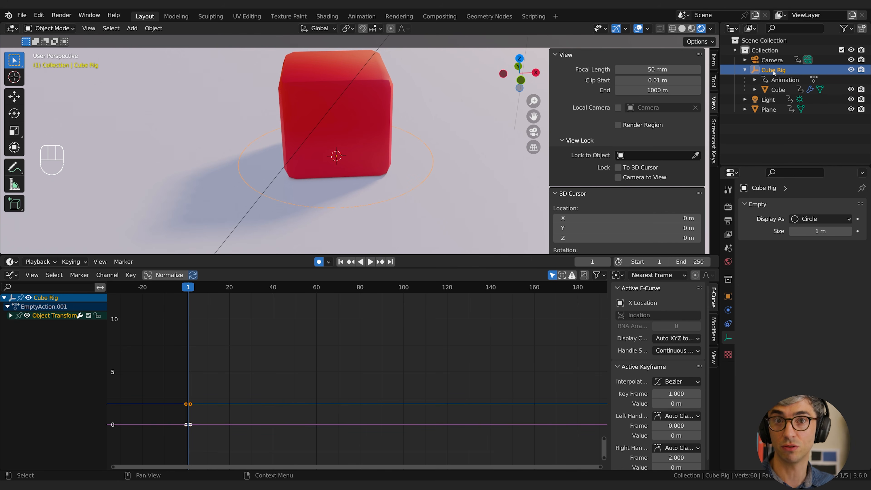
{"action": "left_click", "coordinate": [744, 69]}
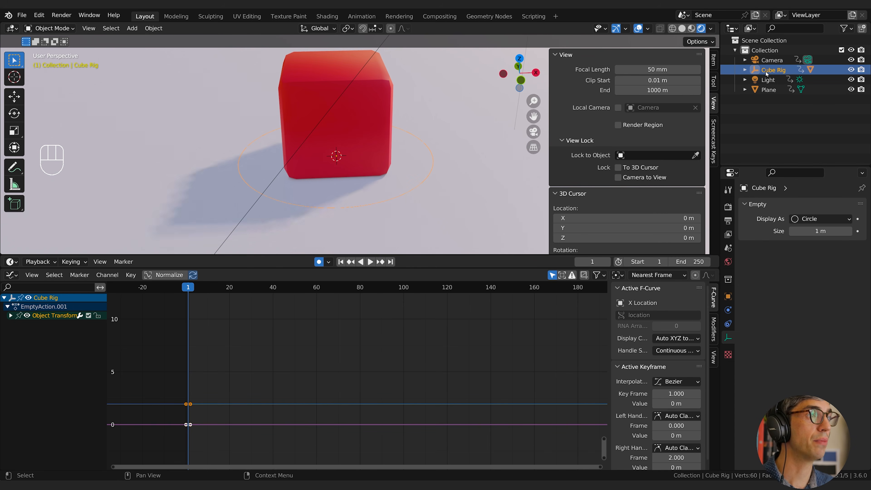
Try moving Cube Rig and scaling it along the Z axis to squash the cube against the ground.
{"action": "key", "text": "g"}
{"action": "right_click", "coordinate": [349, 169]}
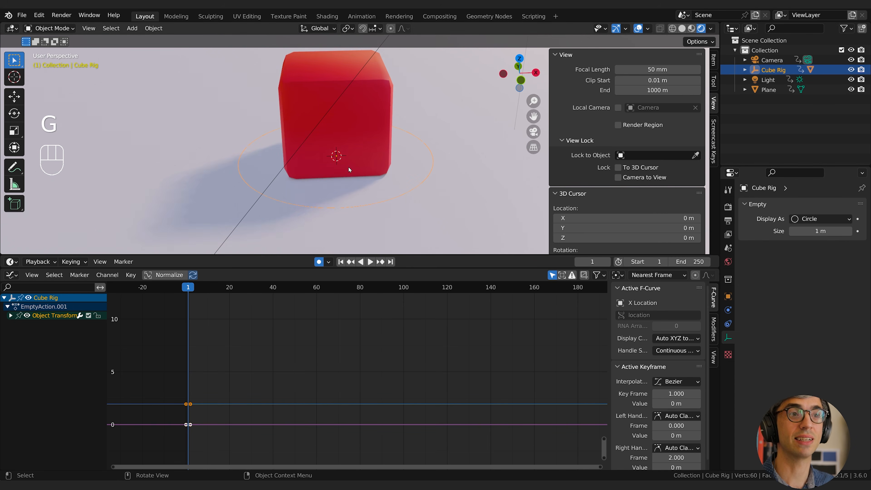
{"action": "middle_click_drag", "start_coordinate": [349, 166], "coordinate": [467, 153]}
{"action": "key", "text": "s"}
{"action": "key", "text": "z"}
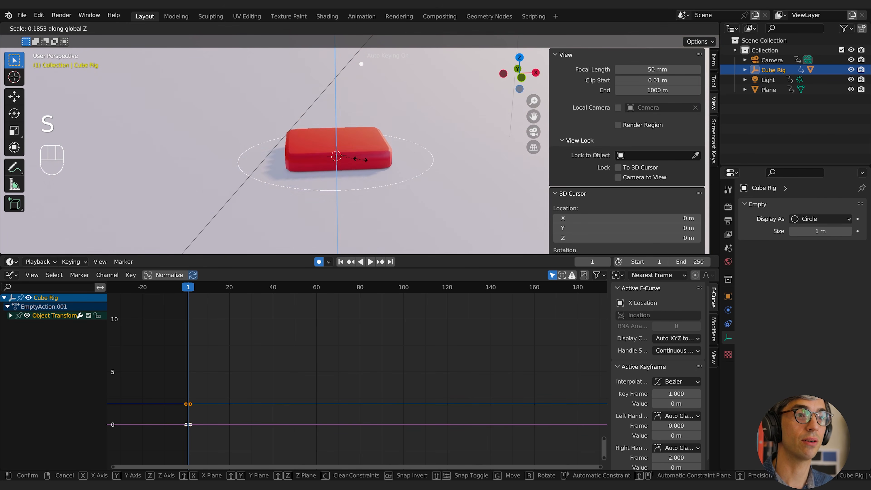
{"action": "left_click", "coordinate": [402, 158]}
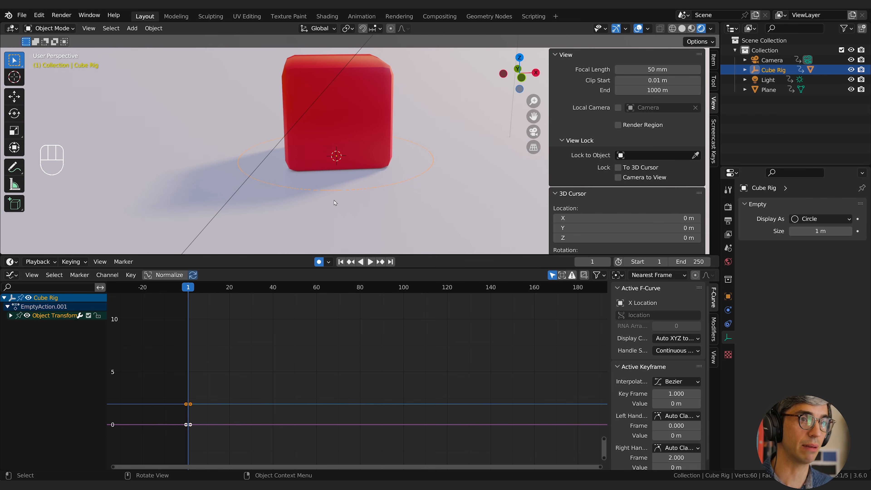
Try the Sphere display type on Cube Rig with a Z-axis scale, and restore the Circle display.
{"action": "left_click", "coordinate": [804, 219]}
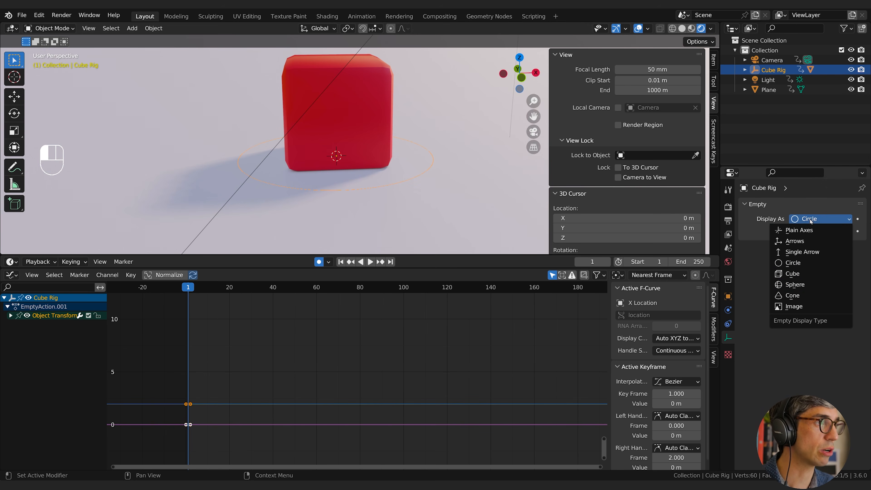
{"action": "left_click", "coordinate": [795, 284]}
{"action": "key", "text": "s"}
{"action": "key", "text": "z"}
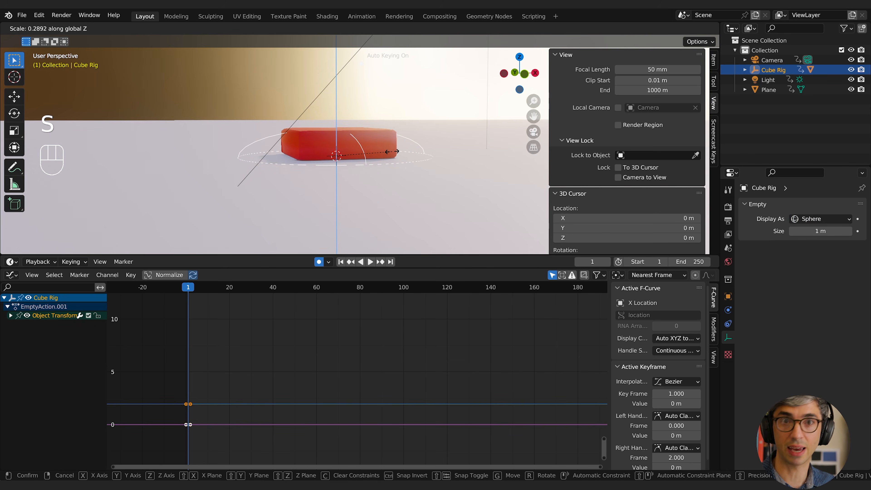
{"action": "key", "text": "Escape"}
{"action": "left_click", "coordinate": [800, 220]}
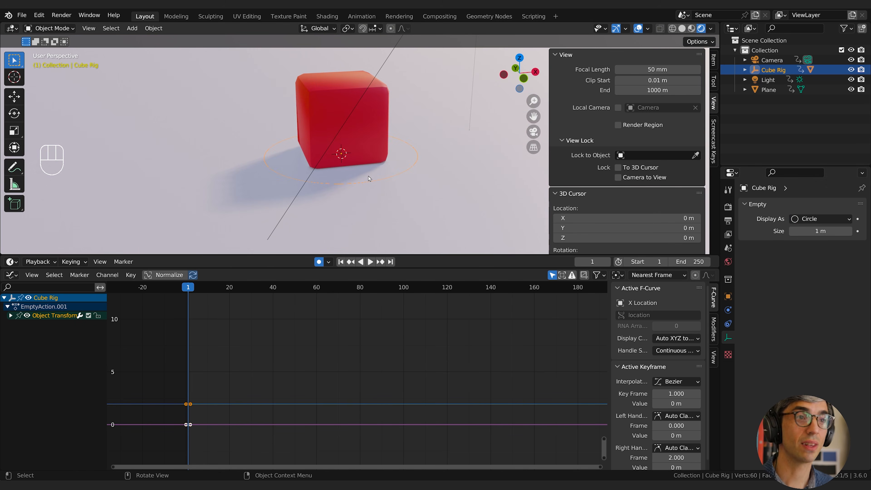
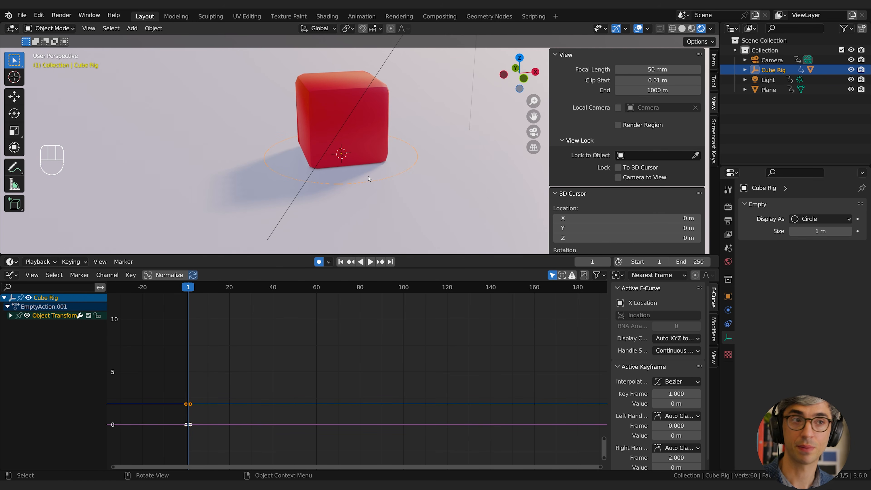
Set the default F-curve interpolation for new keyframes to Constant in the animation preferences.
{"action": "middle_click_drag", "start_coordinate": [374, 144], "coordinate": [338, 191]}
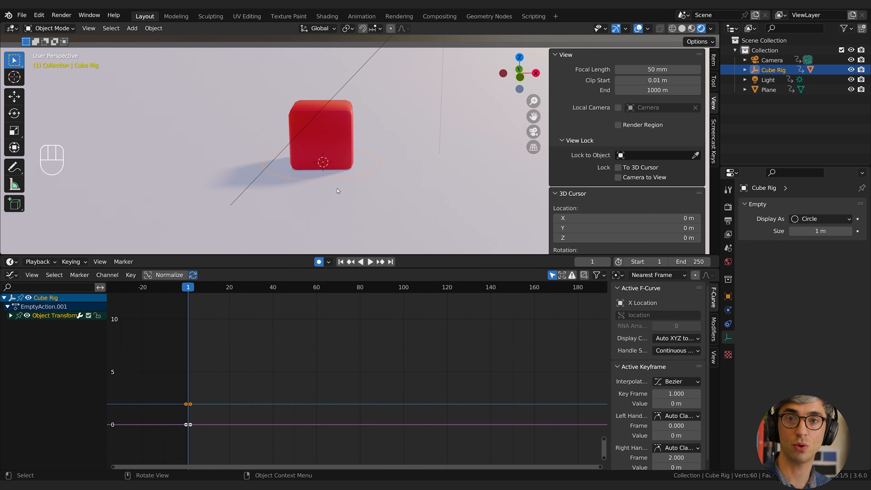
{"action": "left_click", "coordinate": [38, 16]}
{"action": "left_click", "coordinate": [93, 157]}
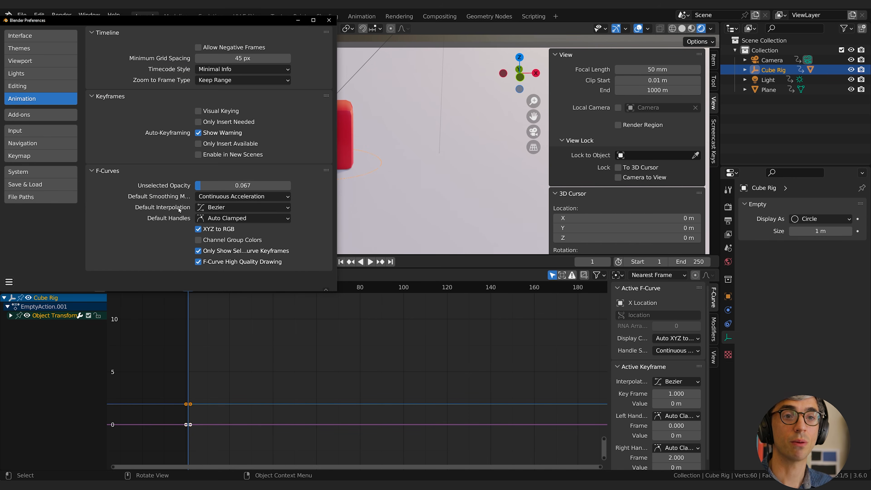
{"action": "left_click", "coordinate": [227, 209]}
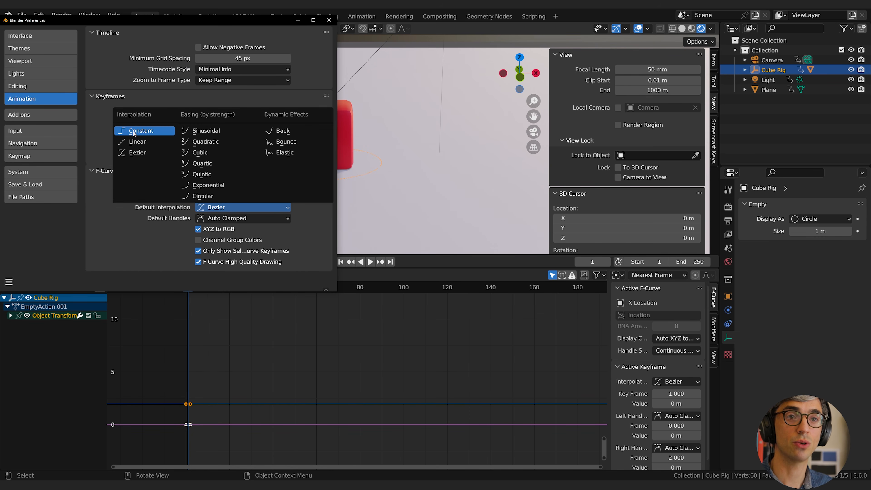
{"action": "left_click", "coordinate": [140, 131]}
{"action": "left_click", "coordinate": [329, 21]}
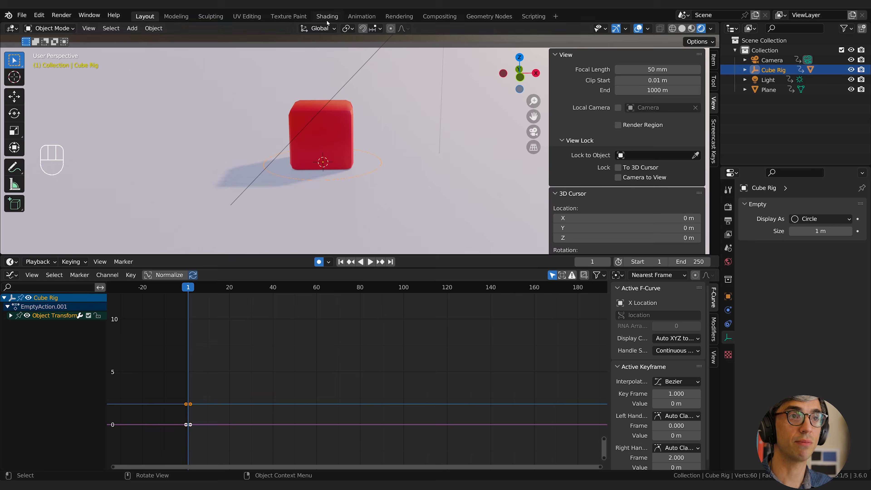
Delete all existing Cube Rig keyframes in the Graph Editor.
{"action": "left_click", "coordinate": [192, 313]}
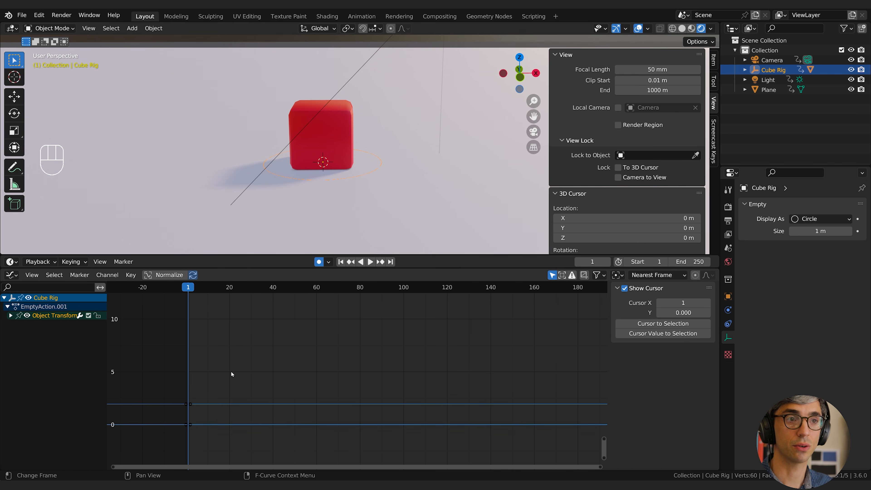
{"action": "left_click", "coordinate": [15, 276]}
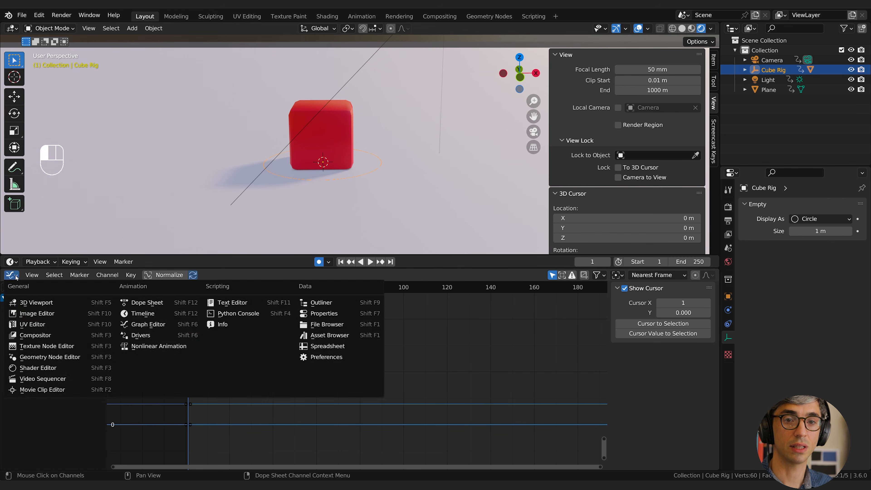
{"action": "left_click", "coordinate": [15, 275]}
{"action": "key", "text": "a"}
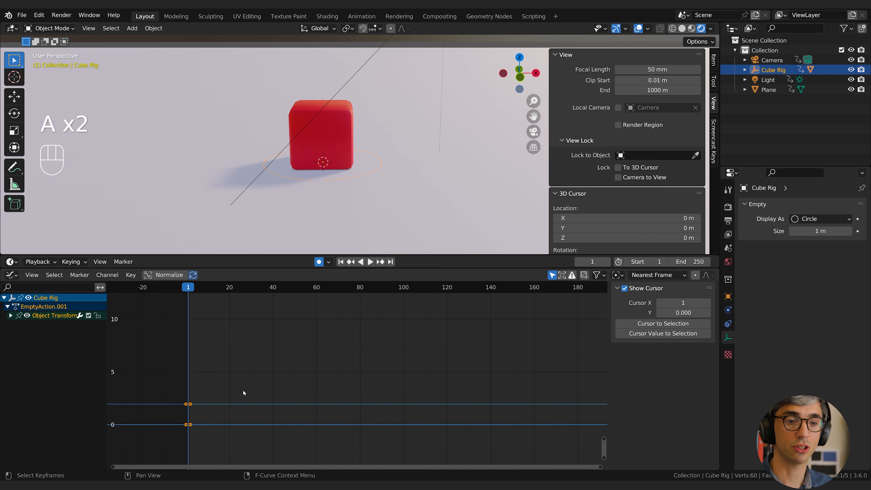
{"action": "key", "text": "x"}
{"action": "left_click", "coordinate": [255, 377]}
{"action": "middle_click_drag", "start_coordinate": [235, 360], "coordinate": [247, 361], "text": "shift"}
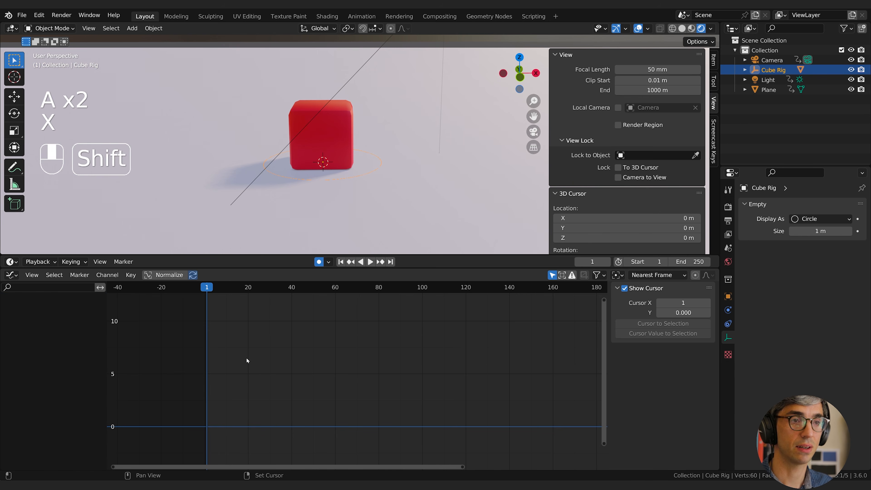
Insert location, rotation and scale keyframes for Cube Rig at frame 1.
{"action": "left_click", "coordinate": [728, 296]}
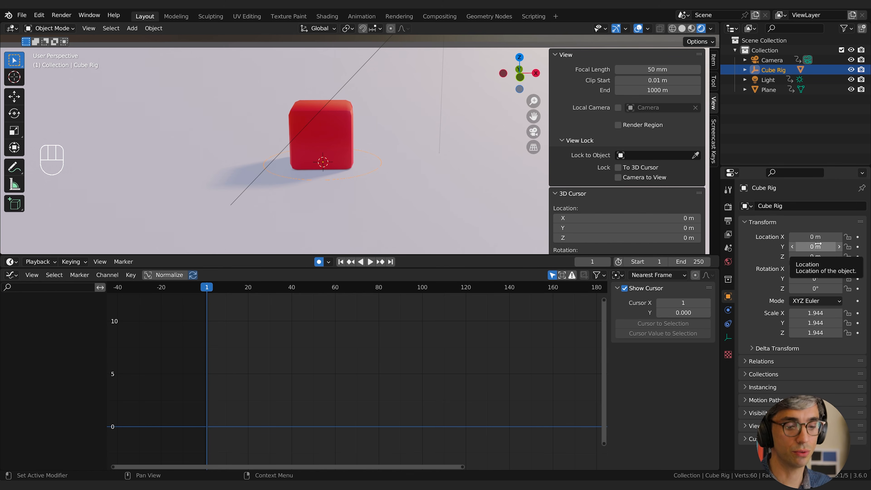
{"action": "key", "text": "i"}
{"action": "key", "text": "i"}
{"action": "key", "text": "i"}
{"action": "key", "text": "i"}
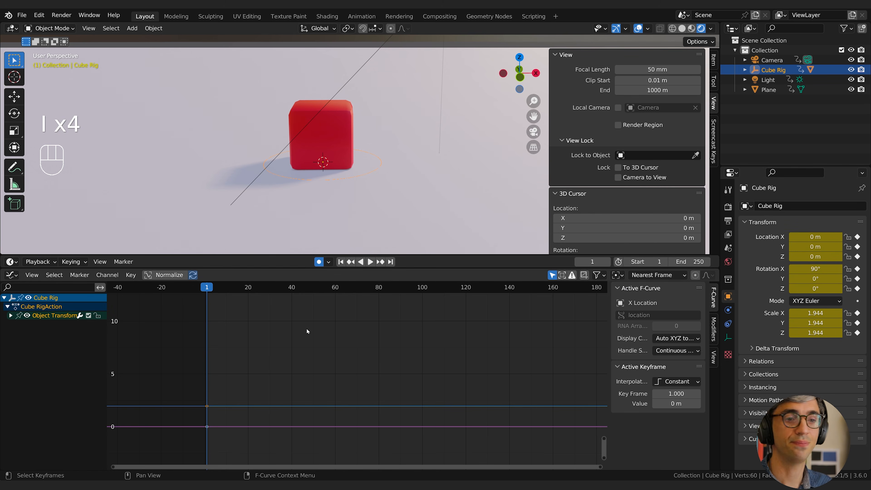
At frame 20, squash Cube Rig along global Z to a scale of about 0.69 and widen it horizontally to about 3.74.
{"action": "left_click_drag", "start_coordinate": [207, 286], "coordinate": [248, 290]}
{"action": "middle_click_drag", "start_coordinate": [362, 203], "coordinate": [391, 184]}
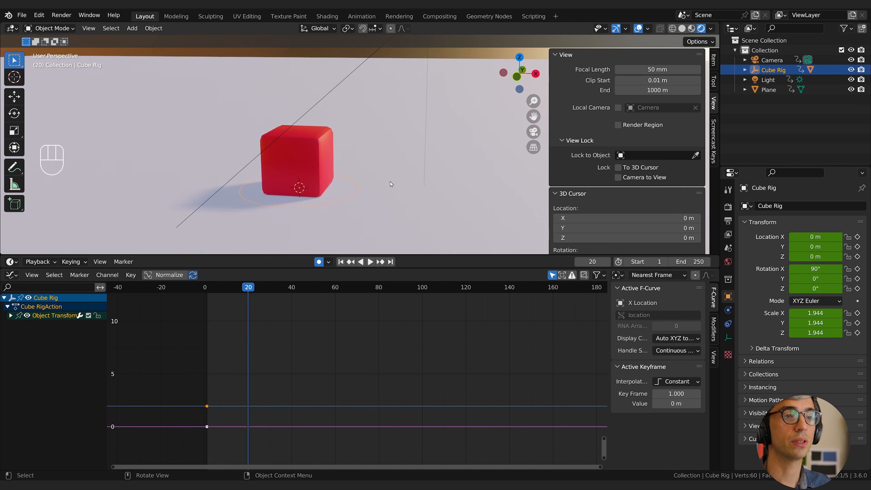
{"action": "key", "text": "s"}
{"action": "key", "text": "z"}
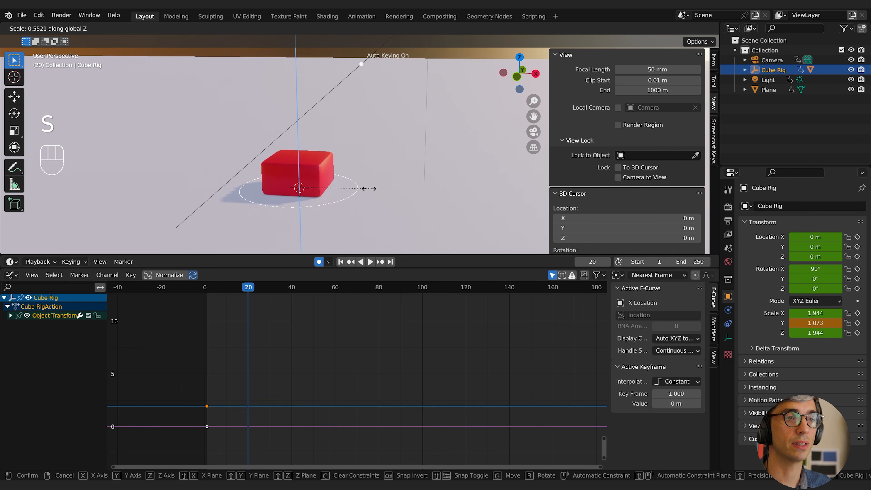
{"action": "left_click", "coordinate": [345, 194]}
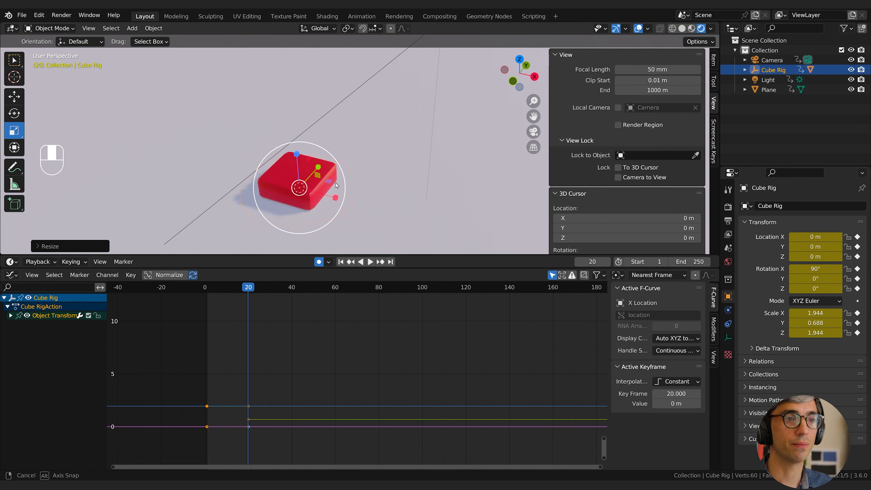
{"action": "left_click_drag", "start_coordinate": [329, 182], "coordinate": [363, 184]}
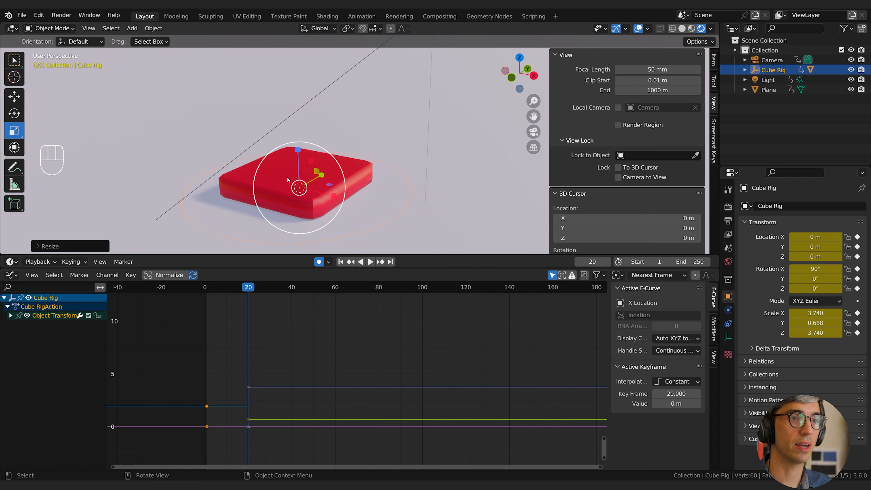
Move to frame 40 and select Cube Rig's keyframes at frame 1.
{"action": "left_click", "coordinate": [243, 288]}
{"action": "left_click_drag", "start_coordinate": [242, 288], "coordinate": [292, 293]}
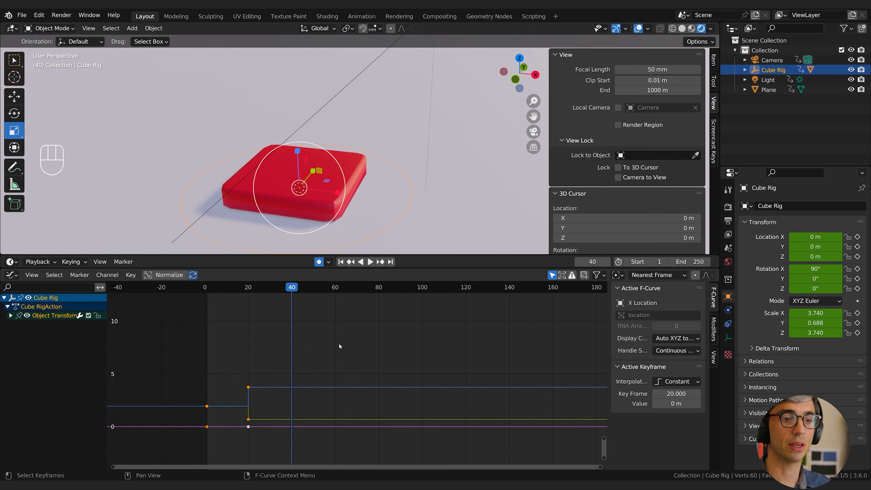
{"action": "left_click", "coordinate": [206, 371]}
{"action": "left_click_drag", "start_coordinate": [218, 375], "coordinate": [188, 452]}
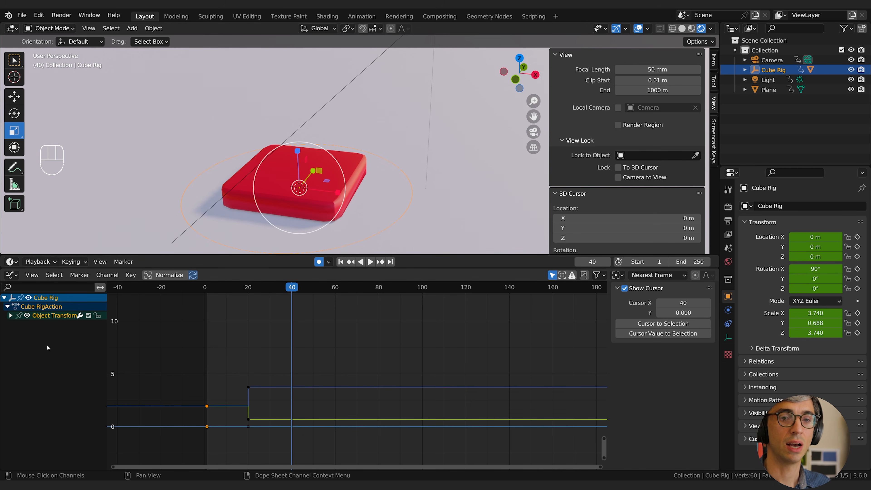
Expand the Object Transforms channels, limit the curves to X, Y and Z Scale, and select their keyframes at frame 1.
{"action": "left_click", "coordinate": [10, 315]}
{"action": "left_click", "coordinate": [47, 369]}
{"action": "left_click", "coordinate": [35, 379]}
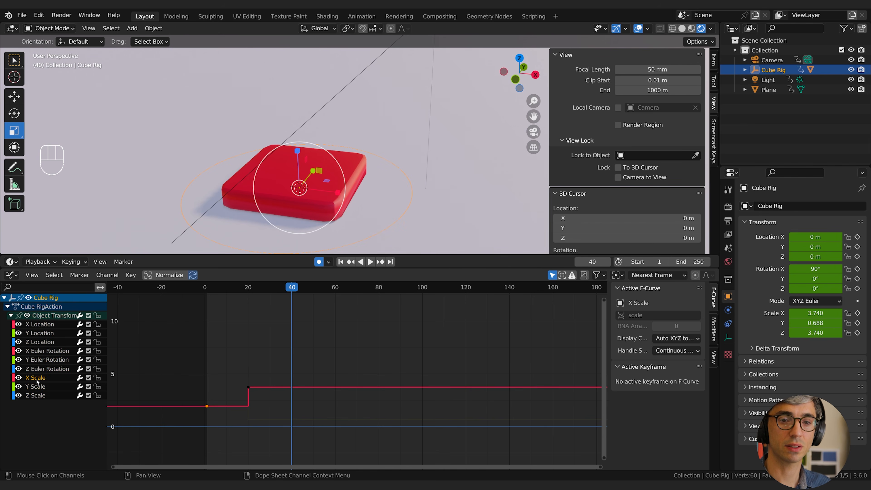
{"action": "left_click", "coordinate": [36, 387], "text": "shift"}
{"action": "left_click", "coordinate": [37, 395], "text": "shift"}
{"action": "left_click", "coordinate": [215, 366]}
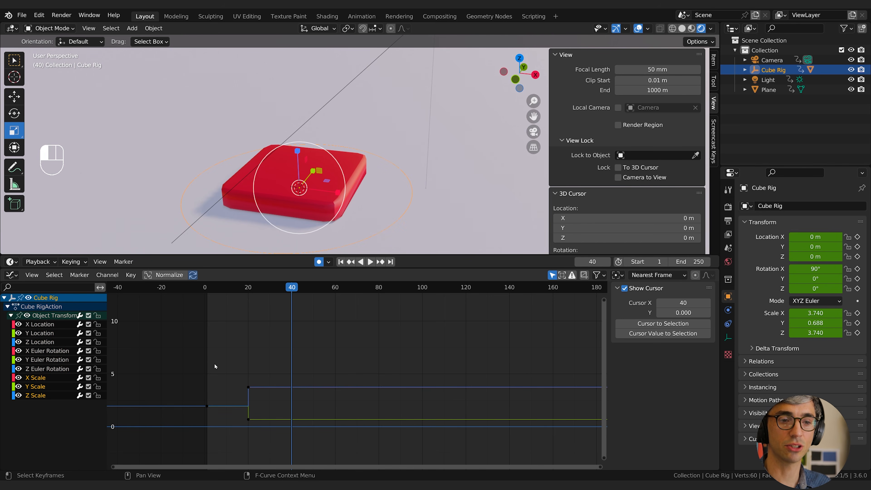
{"action": "middle_click_drag", "start_coordinate": [231, 379], "coordinate": [249, 373]}
{"action": "left_click_drag", "start_coordinate": [239, 384], "coordinate": [211, 411]}
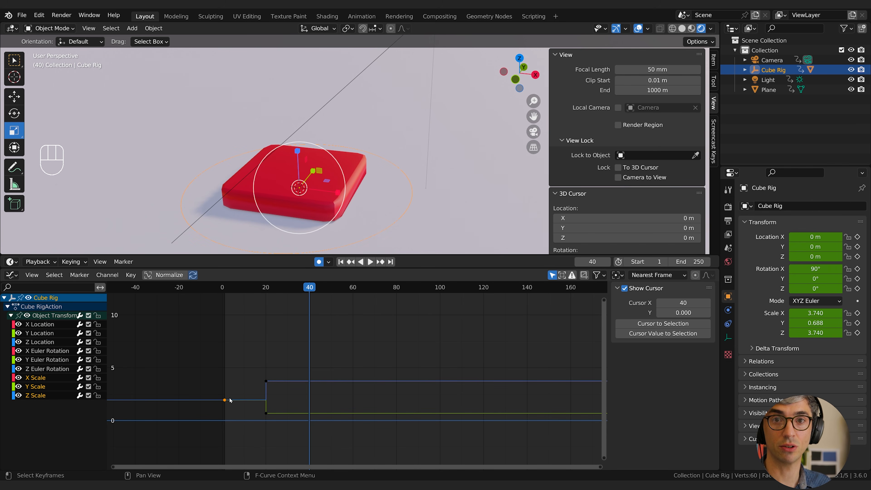
Copy the scale keyframes from frame 1 and paste them at frame 32.
{"action": "middle_click_drag", "start_coordinate": [211, 379], "coordinate": [371, 329], "text": "ctrl"}
{"action": "middle_click_drag", "start_coordinate": [371, 329], "coordinate": [374, 415], "text": "ctrl"}
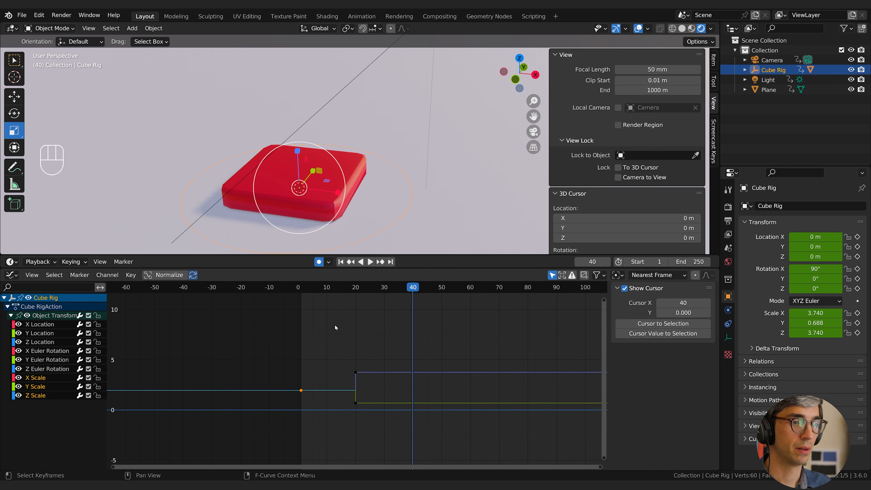
{"action": "left_click_drag", "start_coordinate": [324, 289], "coordinate": [322, 292]}
{"action": "key", "text": "Escape"}
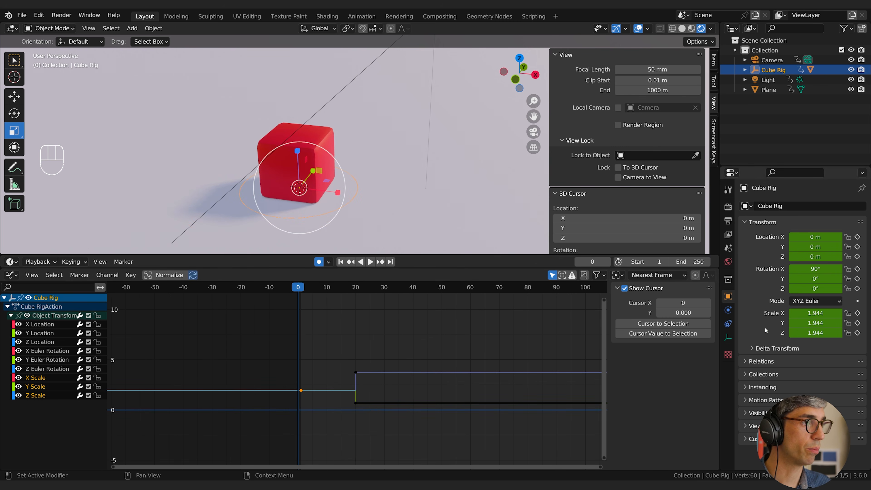
{"action": "left_click_drag", "start_coordinate": [312, 289], "coordinate": [390, 290]}
{"action": "middle_click_drag", "start_coordinate": [307, 379], "coordinate": [275, 386]}
{"action": "key", "text": "ctrl+c"}
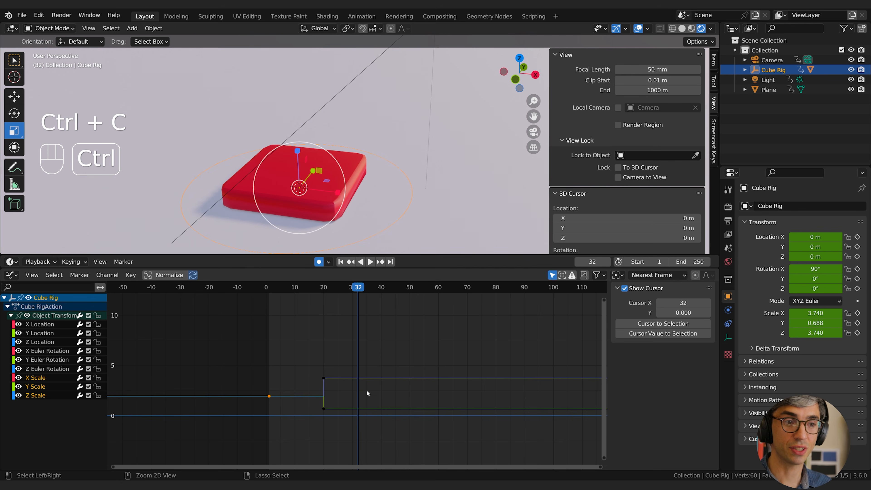
{"action": "key", "text": "ctrl+v"}
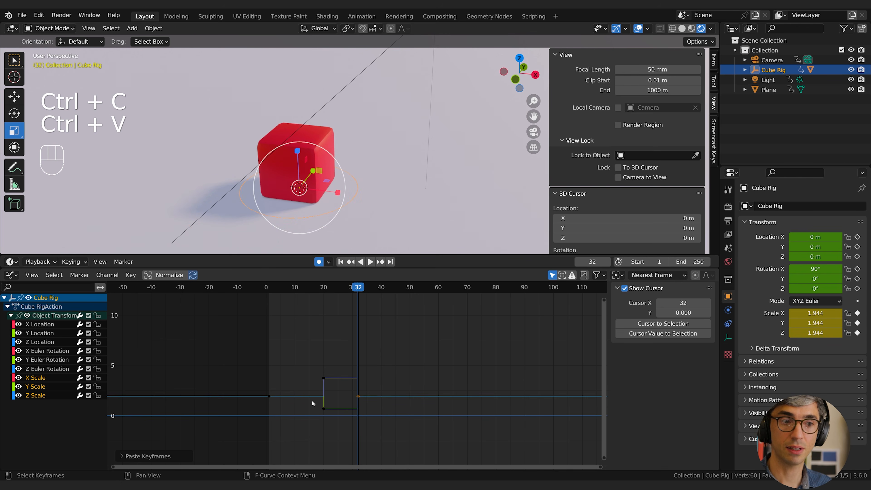
Try duplicating the frame 1 scale keyframes with the movement constrained to the X axis.
{"action": "left_click_drag", "start_coordinate": [292, 388], "coordinate": [252, 412]}
{"action": "key", "text": "shift+d"}
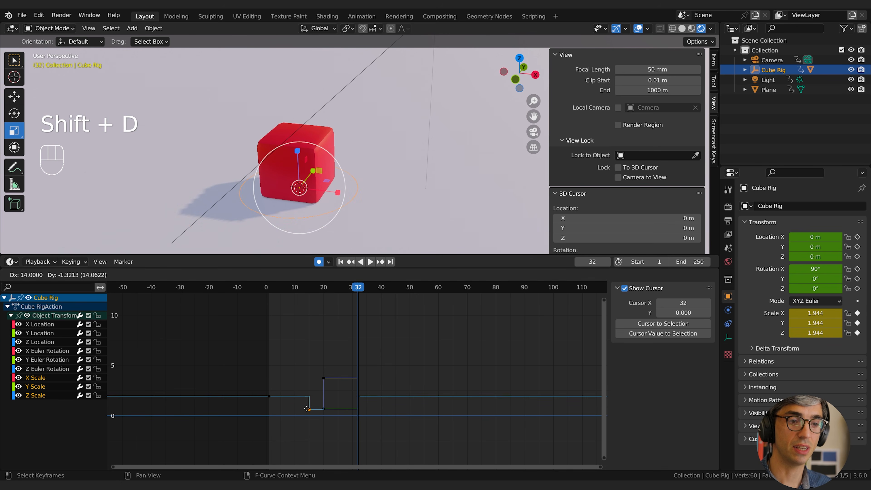
{"action": "key", "text": "x"}
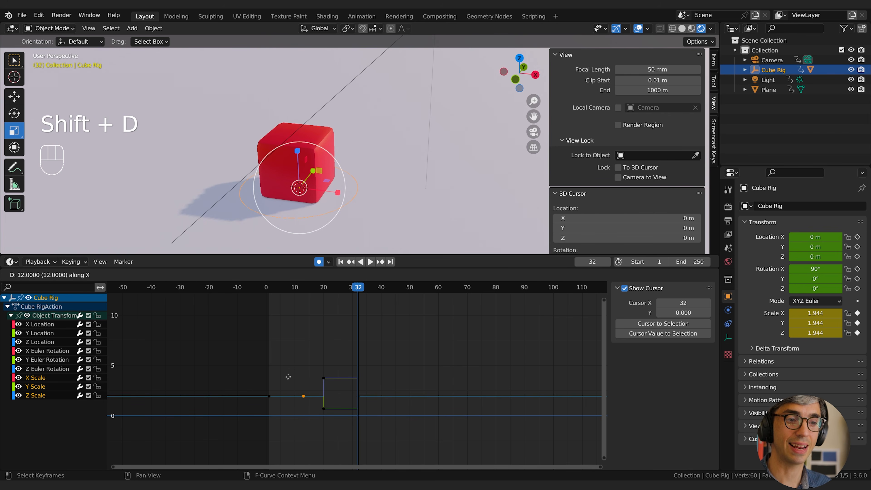
{"action": "right_click", "coordinate": [367, 388]}
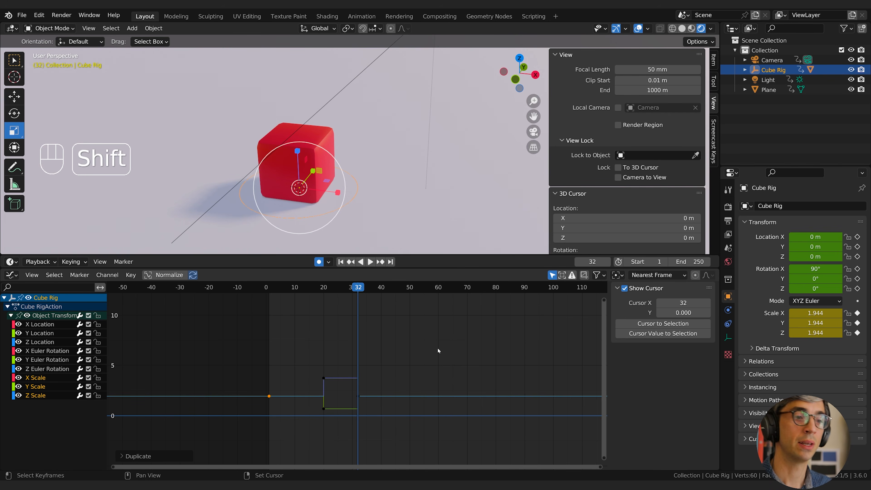
Switch the Graph Editor area to a Timeline and duplicate the frame 1 keyframes onto frame 32.
{"action": "middle_click_drag", "start_coordinate": [412, 351], "coordinate": [387, 348], "text": "shift"}
{"action": "left_click", "coordinate": [12, 274]}
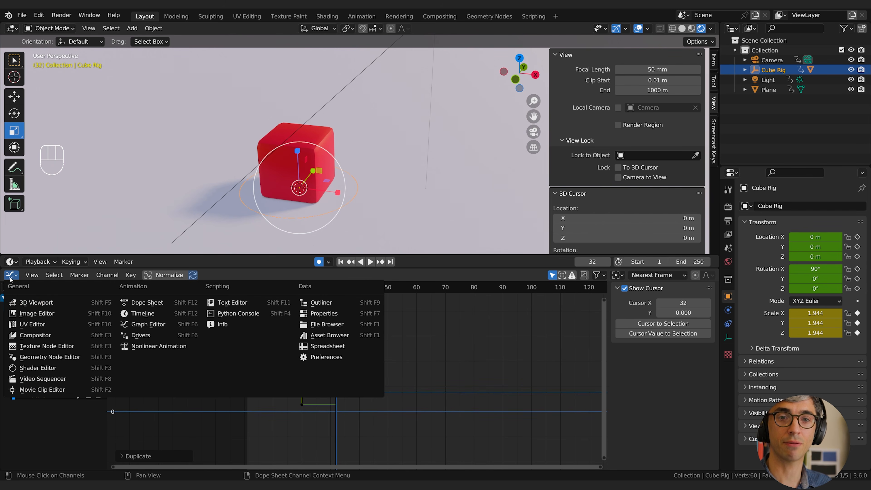
{"action": "left_click", "coordinate": [150, 314]}
{"action": "middle_click_drag", "start_coordinate": [231, 349], "coordinate": [239, 348]}
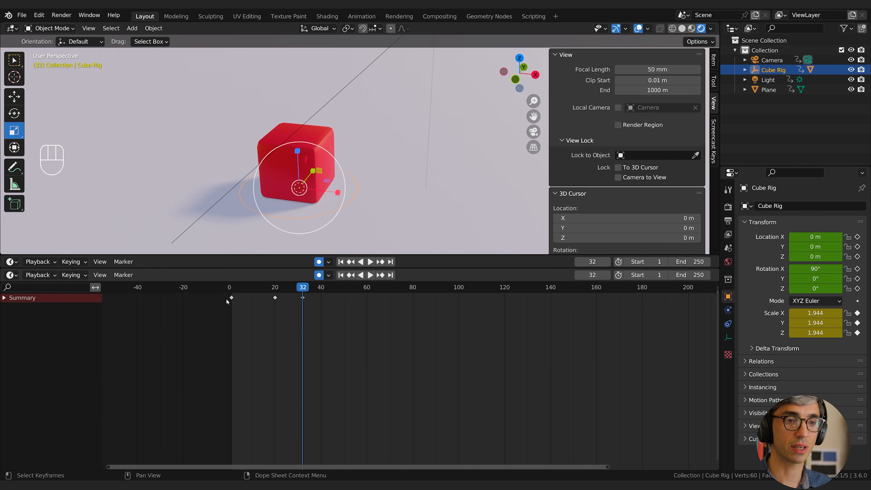
{"action": "key", "text": "shift+d"}
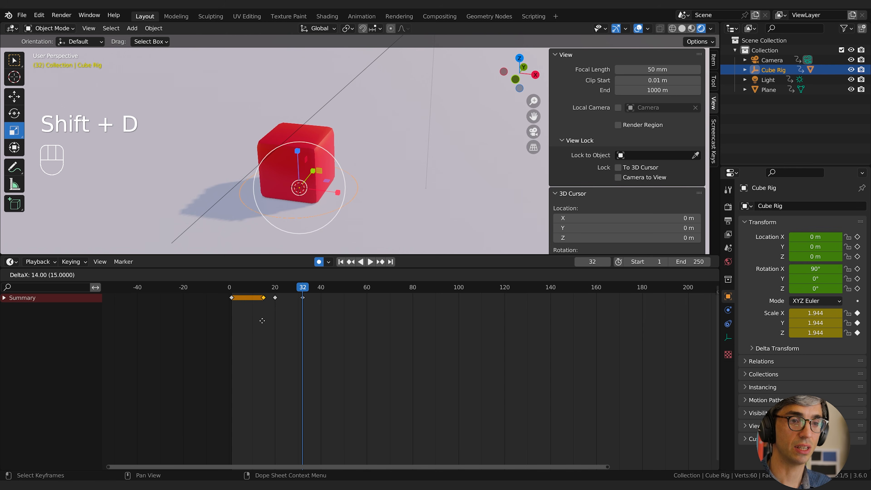
{"action": "left_click", "coordinate": [299, 321]}
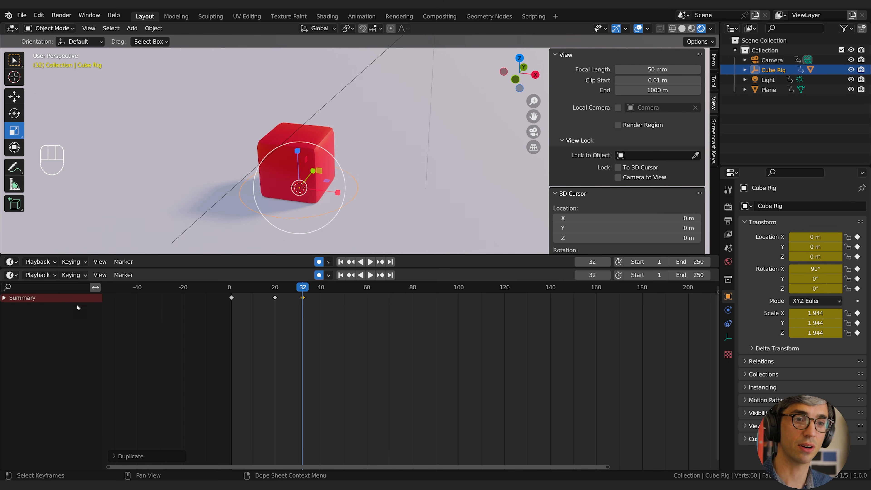
Examine the individual Cube Rig transform channels under Summary, and collapse the list again.
{"action": "left_click", "coordinate": [5, 298]}
{"action": "left_click", "coordinate": [11, 325]}
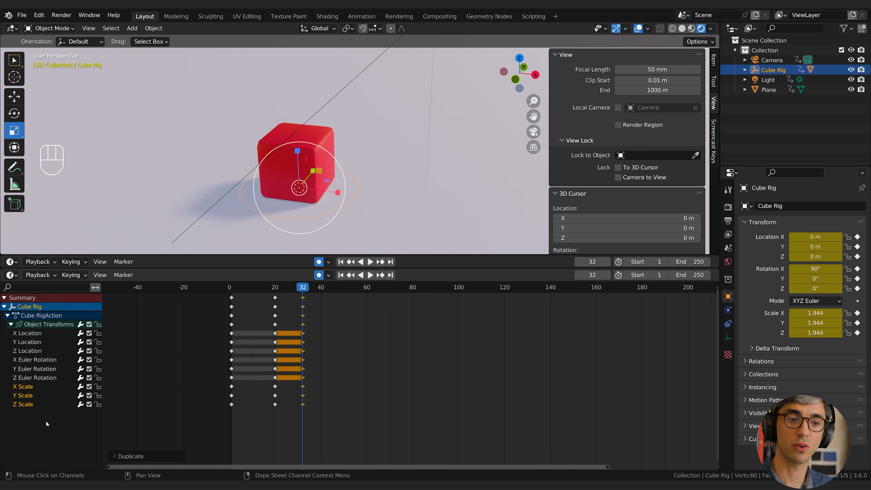
{"action": "left_click", "coordinate": [11, 324]}
{"action": "left_click", "coordinate": [4, 306]}
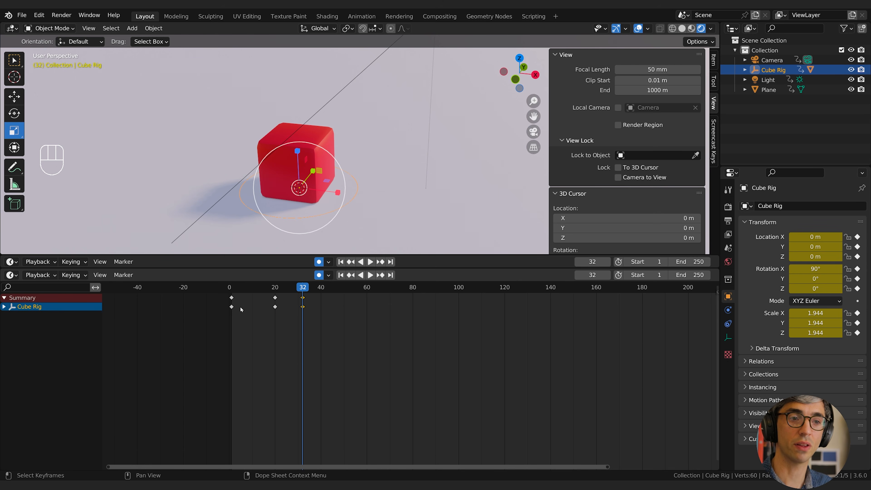
{"action": "left_click", "coordinate": [4, 298]}
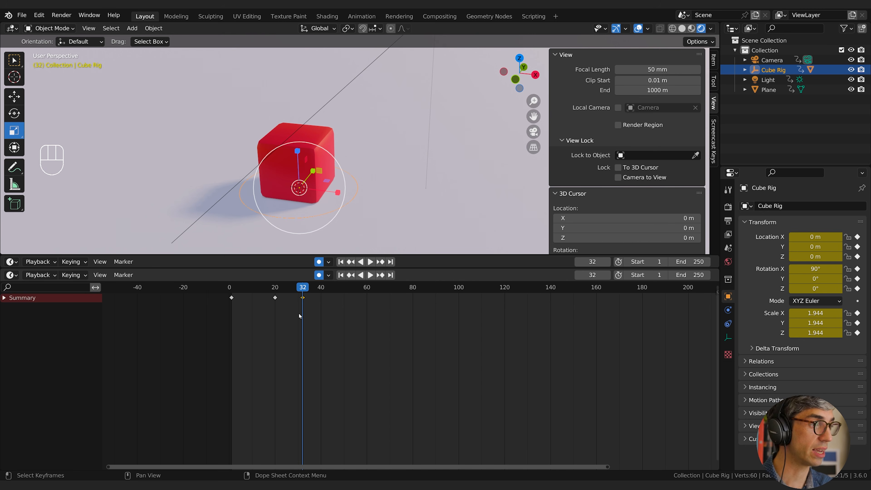
At frame 32, stretch Cube Rig upward along the Z axis to a scale of about 3.23.
{"action": "middle_click_drag", "start_coordinate": [296, 219], "coordinate": [293, 158]}
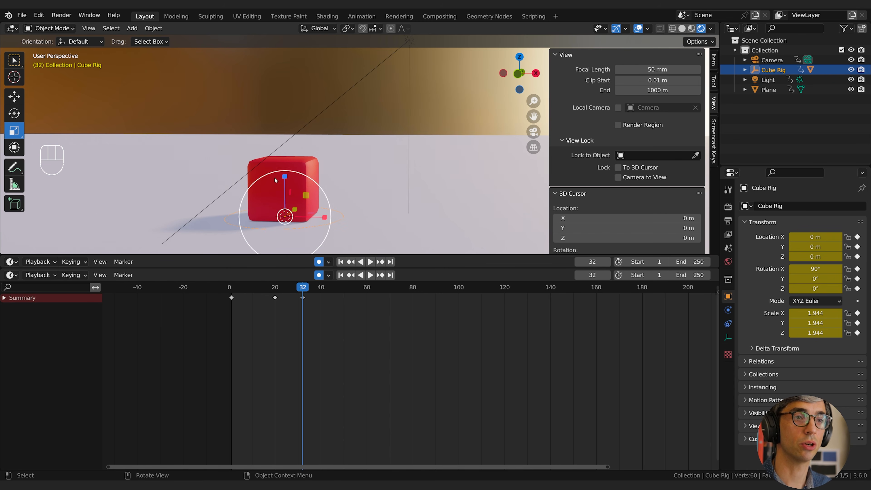
{"action": "left_click_drag", "start_coordinate": [284, 177], "coordinate": [284, 147]}
{"action": "middle_click_drag", "start_coordinate": [292, 161], "coordinate": [300, 206]}
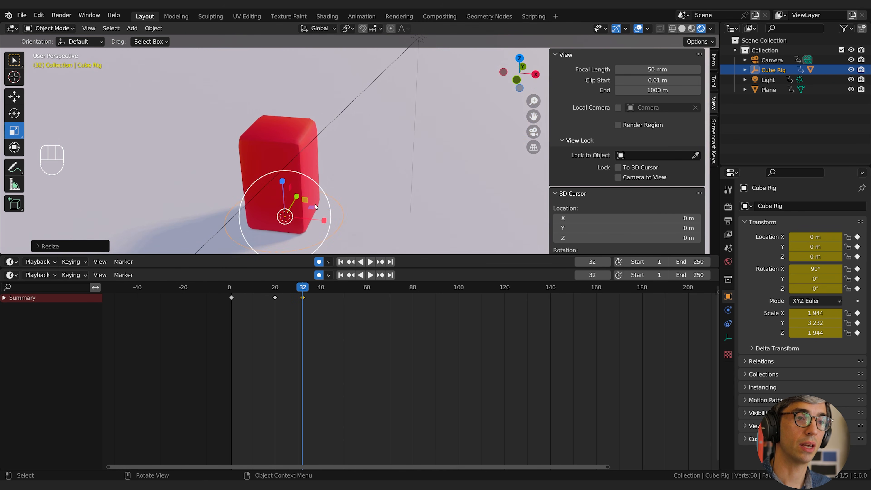
At frame 32, narrow the stretched Cube Rig to a scale of about 1.39 on its X and Z channels.
{"action": "left_click_drag", "start_coordinate": [312, 209], "coordinate": [305, 210]}
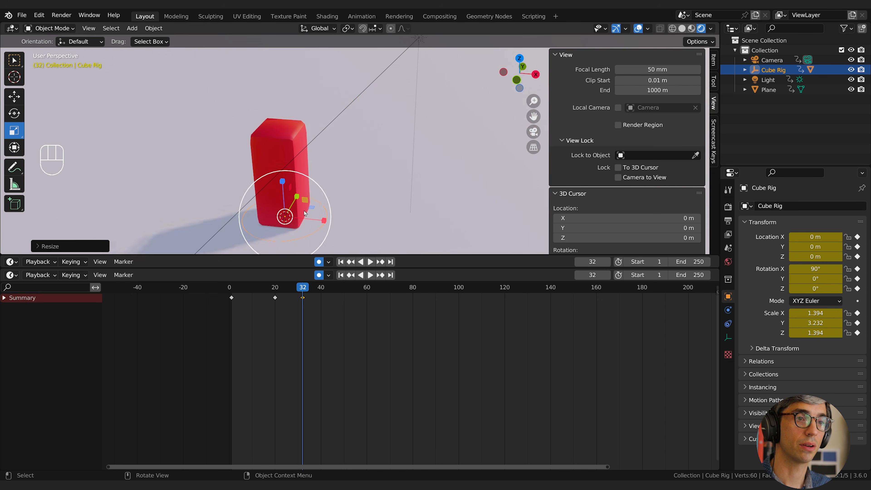
{"action": "middle_click_drag", "start_coordinate": [346, 206], "coordinate": [365, 182]}
At frame 45, raise Cube Rig along the global Z axis to about 2.72 m.
{"action": "left_click_drag", "start_coordinate": [244, 287], "coordinate": [332, 290]}
{"action": "middle_click_drag", "start_coordinate": [346, 178], "coordinate": [344, 166]}
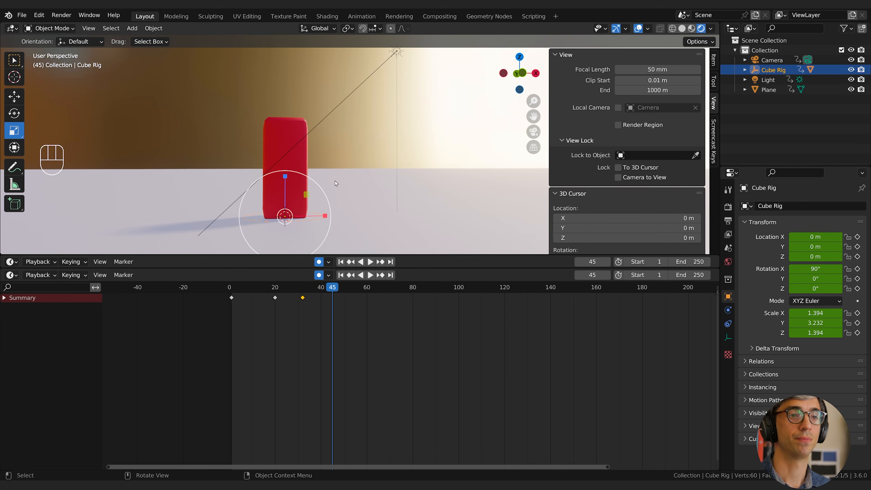
{"action": "key", "text": "g"}
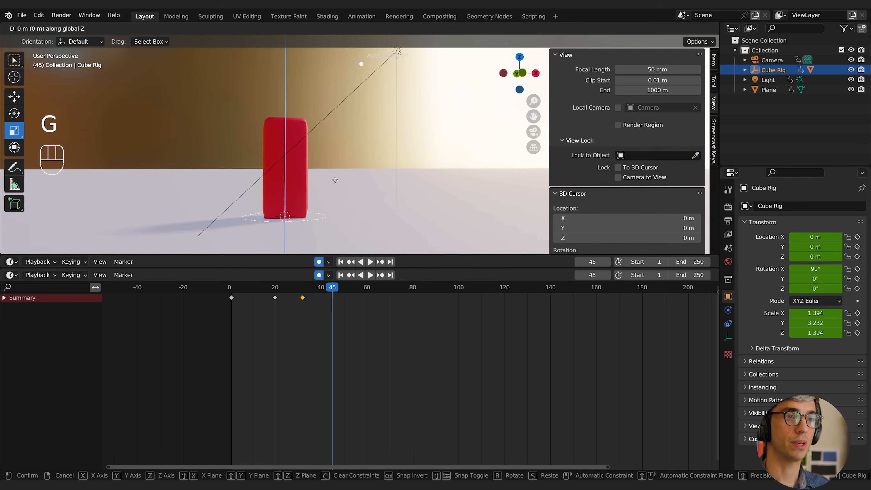
{"action": "key", "text": "z"}
{"action": "left_click", "coordinate": [334, 99]}
{"action": "middle_click_drag", "start_coordinate": [334, 99], "coordinate": [335, 115], "text": "shift"}
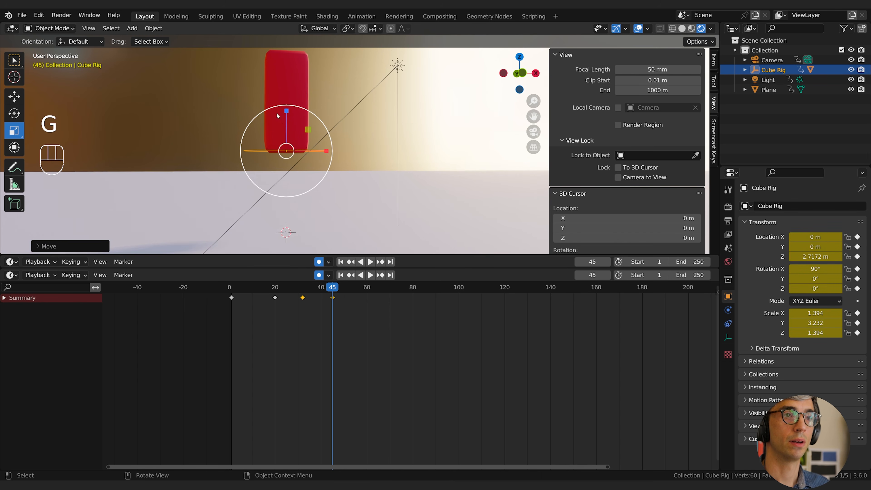
Duplicate Cube Rig's X, Y and Z Scale keyframes from frame 1 onto frame 45.
{"action": "left_click", "coordinate": [4, 297]}
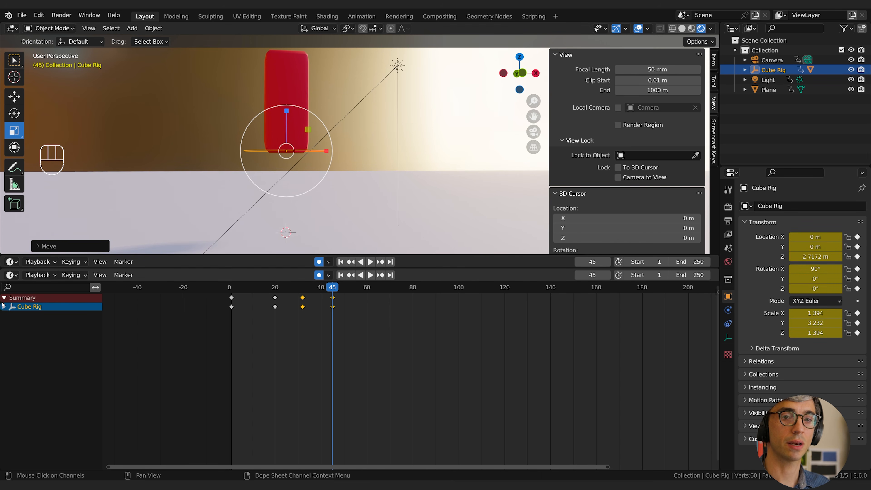
{"action": "left_click", "coordinate": [5, 307]}
{"action": "left_click", "coordinate": [10, 325]}
{"action": "key", "text": "b"}
{"action": "left_click_drag", "start_coordinate": [227, 383], "coordinate": [242, 413]}
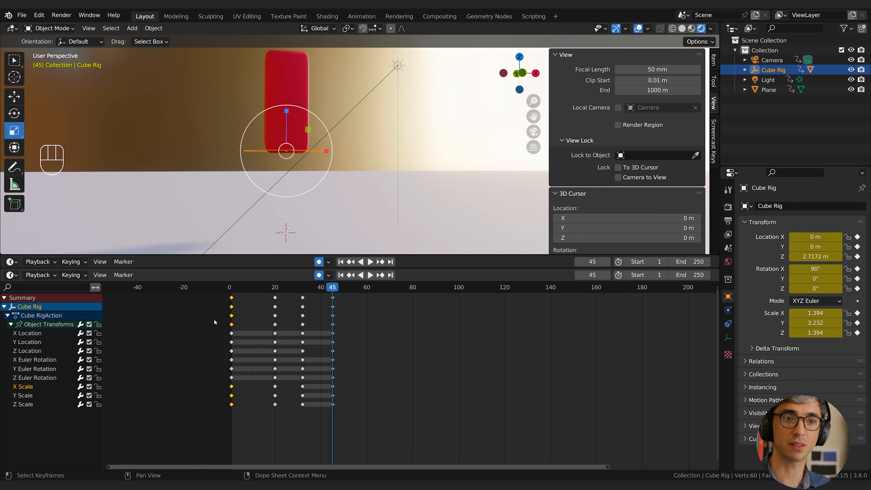
{"action": "left_click", "coordinate": [4, 297], "text": "ctrl"}
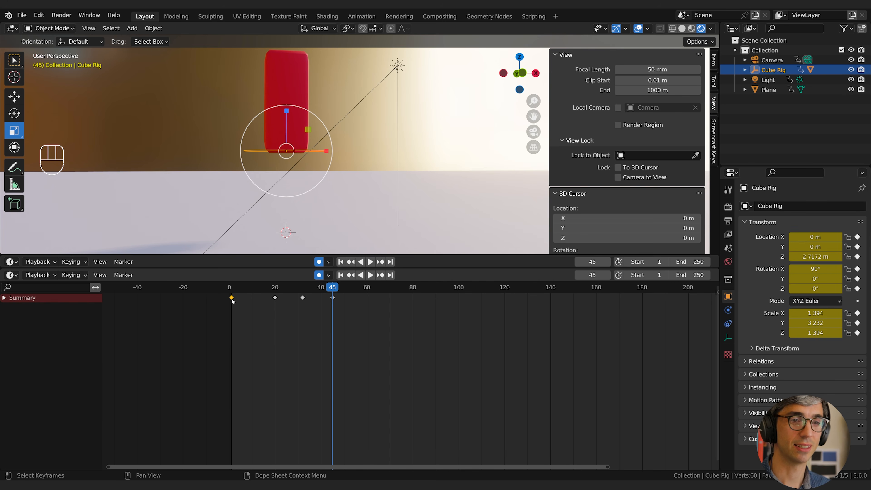
{"action": "left_click", "coordinate": [5, 297], "text": "ctrl"}
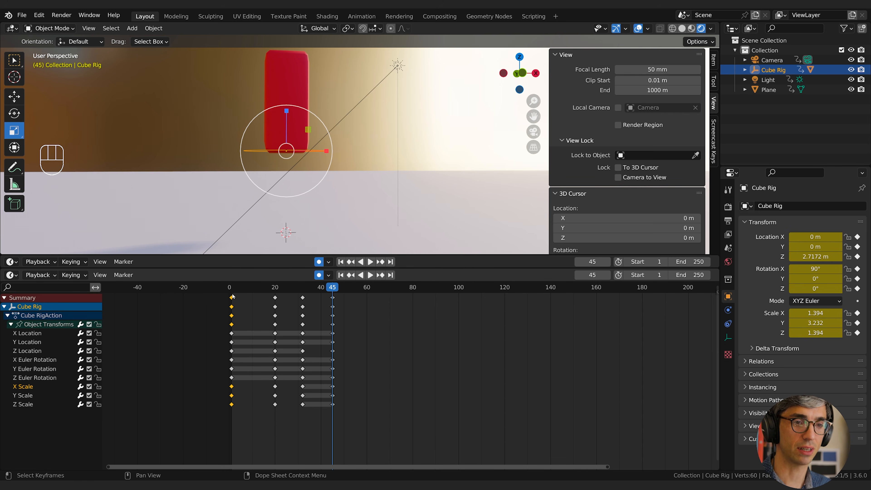
{"action": "key", "text": "shift+d"}
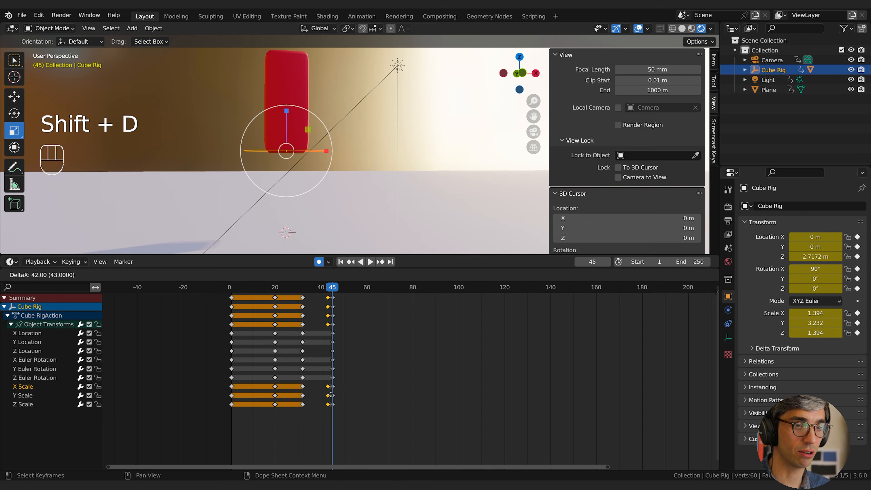
{"action": "left_click", "coordinate": [333, 395]}
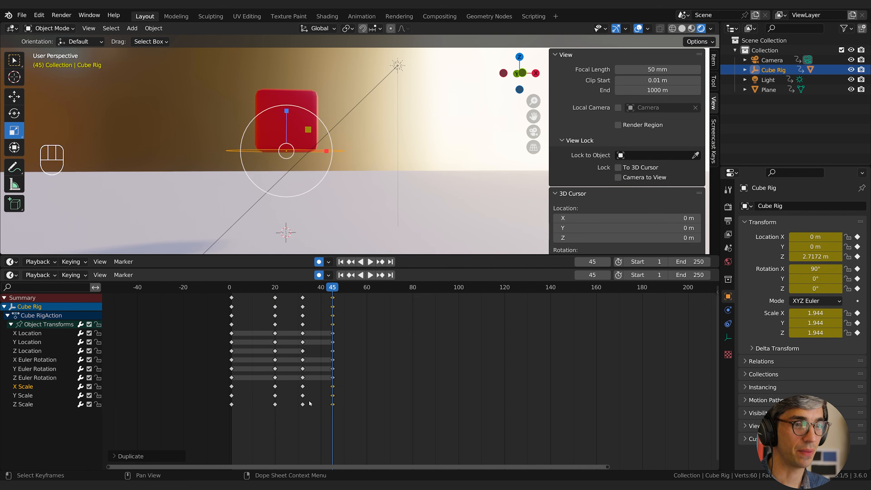
At frame 45, tilt Cube Rig to a Y rotation of about 10.3° and raise it to about 2.95 m.
{"action": "mouse_move", "coordinate": [332, 287]}
{"action": "left_mouse_down"}
{"action": "mouse_move", "coordinate": [234, 297]}
{"action": "mouse_move", "coordinate": [347, 297]}
{"action": "mouse_move", "coordinate": [334, 297]}
{"action": "left_mouse_up"}
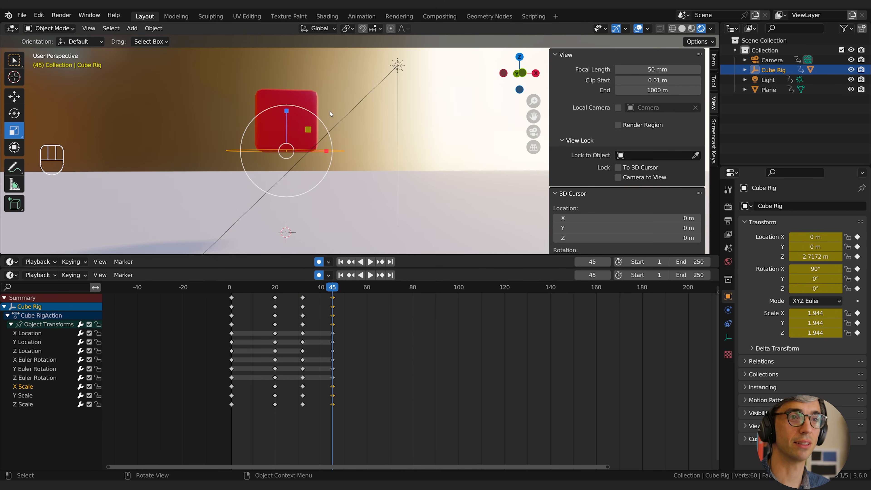
{"action": "key", "text": "e"}
{"action": "middle_click_drag", "start_coordinate": [316, 116], "coordinate": [267, 134], "text": "shift"}
{"action": "left_click", "coordinate": [16, 110]}
{"action": "left_click_drag", "start_coordinate": [302, 132], "coordinate": [309, 136]}
{"action": "middle_click_drag", "start_coordinate": [313, 156], "coordinate": [321, 146]}
{"action": "left_click", "coordinate": [11, 98]}
{"action": "left_click_drag", "start_coordinate": [288, 126], "coordinate": [288, 120]}
At frame 60, raise Cube Rig to about 3.33 m and tilt it to a Y rotation of about 14.7°.
{"action": "mouse_move", "coordinate": [329, 289]}
{"action": "left_mouse_down"}
{"action": "mouse_move", "coordinate": [273, 289]}
{"action": "mouse_move", "coordinate": [346, 288]}
{"action": "left_mouse_up"}
{"action": "left_click", "coordinate": [367, 288]}
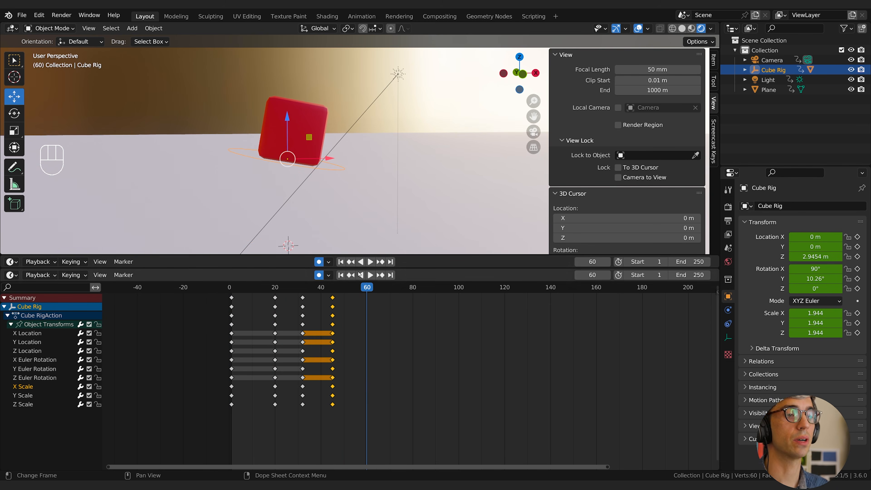
{"action": "left_click_drag", "start_coordinate": [287, 119], "coordinate": [287, 107]}
{"action": "left_click", "coordinate": [14, 114]}
{"action": "left_click_drag", "start_coordinate": [290, 109], "coordinate": [299, 111]}
Key Cube Rig at about 2.63 m and 18.2° Y rotation on frame 74, and about 0.31 m and 21.1° on frame 90.
{"action": "left_click_drag", "start_coordinate": [367, 287], "coordinate": [362, 285]}
{"action": "left_click_drag", "start_coordinate": [332, 289], "coordinate": [225, 314]}
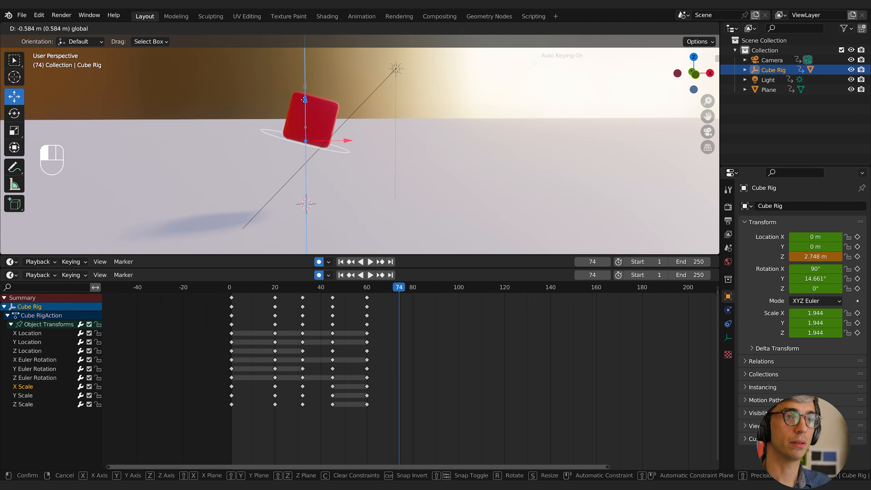
{"action": "left_click_drag", "start_coordinate": [341, 140], "coordinate": [496, 240]}
Key further Cube Rig poses at frames 104 and 119, bringing the Y rotation back to 0° at frame 119.
{"action": "left_click", "coordinate": [468, 287]}
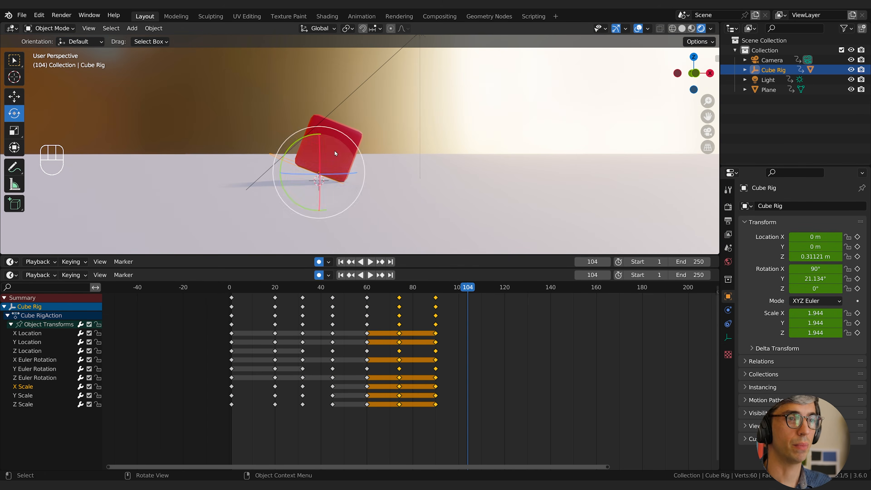
{"action": "left_click_drag", "start_coordinate": [290, 147], "coordinate": [284, 156]}
{"action": "key", "text": "w"}
{"action": "left_click", "coordinate": [501, 288]}
{"action": "left_click", "coordinate": [14, 113]}
{"action": "left_click_drag", "start_coordinate": [319, 128], "coordinate": [285, 161]}
{"action": "left_click", "coordinate": [14, 97]}
{"action": "double_click", "coordinate": [13, 351]}
{"action": "left_click_drag", "start_coordinate": [502, 287], "coordinate": [410, 288]}
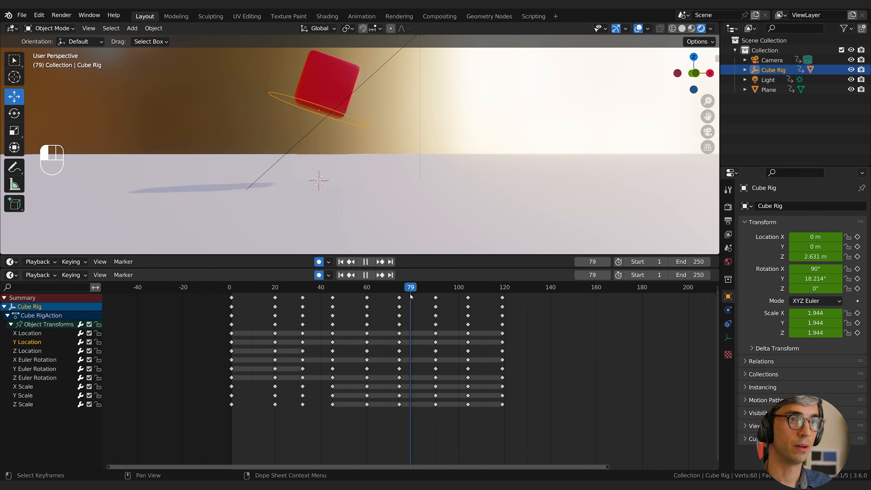
Key a Cube Rig height change at frame 131, and duplicate the frame 119 Z Location keyframe onto frame 140.
{"action": "left_click_drag", "start_coordinate": [319, 138], "coordinate": [319, 128]}
{"action": "left_click", "coordinate": [550, 287]}
{"action": "left_click", "coordinate": [502, 351]}
{"action": "key", "text": "shift+d"}
{"action": "left_click", "coordinate": [550, 351]}
{"action": "left_click_drag", "start_coordinate": [528, 301], "coordinate": [595, 296]}
Set the animation's end frame to 160.
{"action": "left_click", "coordinate": [597, 289]}
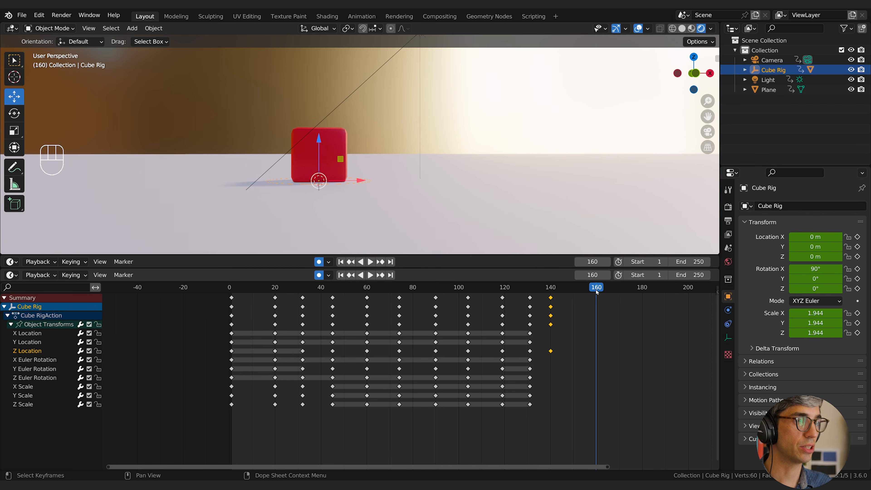
{"action": "left_click", "coordinate": [687, 275]}
{"action": "type", "text": "160"}
{"action": "key", "text": "Return"}
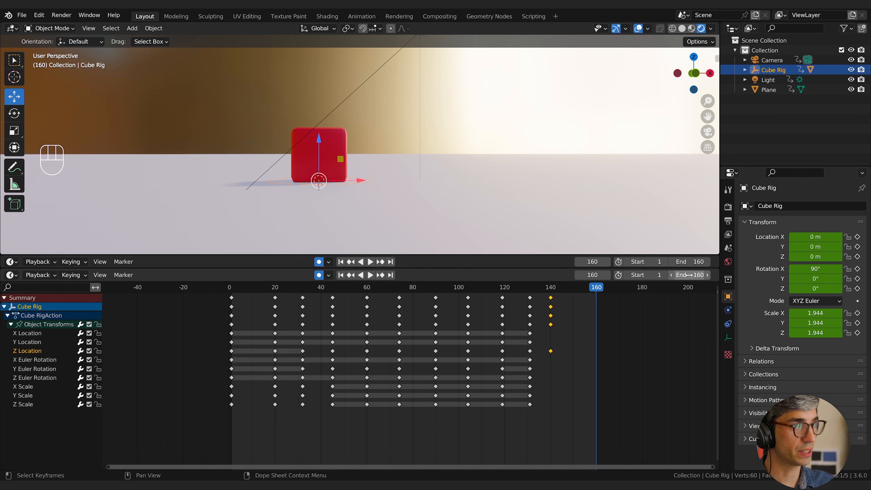
Play back the blocked animation several times to judge its timing, with the channel list collapsed to Summary.
{"action": "key", "text": "space"}
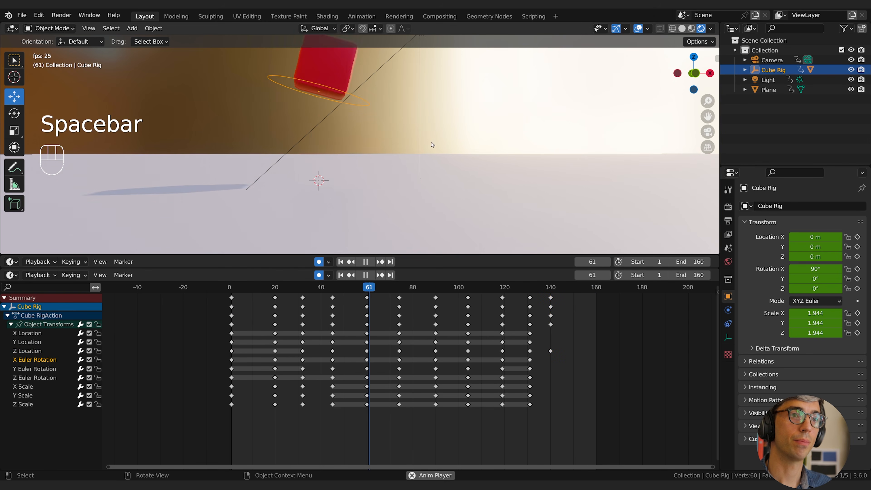
{"action": "scroll", "coordinate": [430, 143], "scroll_direction": "down", "scroll_amount": 1}
{"action": "middle_click_drag", "start_coordinate": [424, 125], "coordinate": [430, 160], "text": "shift"}
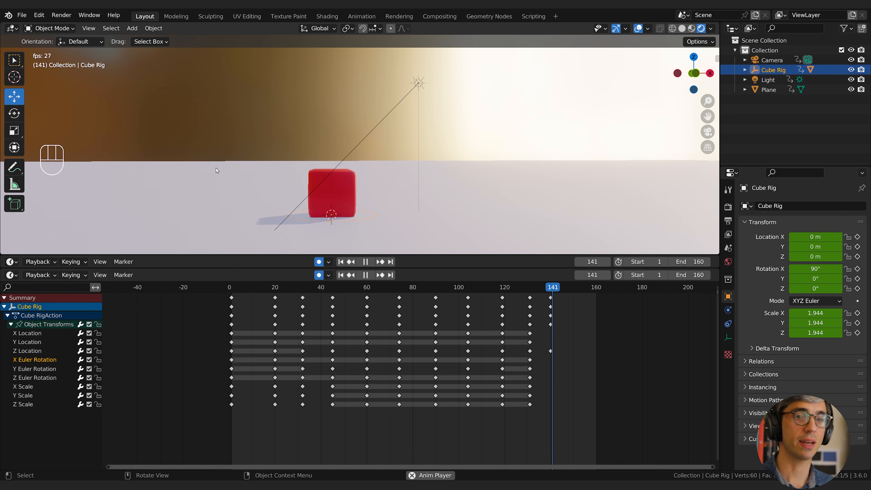
{"action": "left_click", "coordinate": [3, 298]}
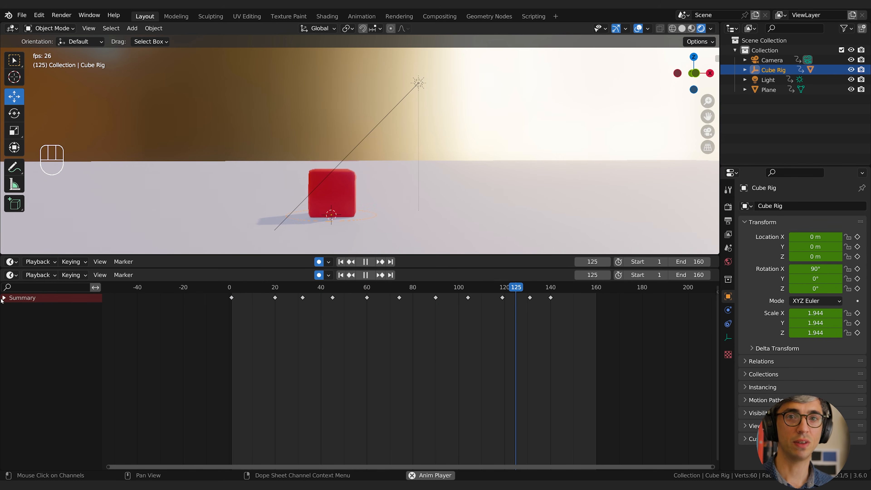
{"action": "key", "text": "space"}
{"action": "key", "text": "space"}
{"action": "key", "text": "space"}
{"action": "mouse_move", "coordinate": [234, 290]}
{"action": "left_mouse_down"}
{"action": "mouse_move", "coordinate": [246, 288]}
{"action": "mouse_move", "coordinate": [229, 289]}
{"action": "left_mouse_up"}
{"action": "key", "text": "space"}
{"action": "key", "text": "space"}
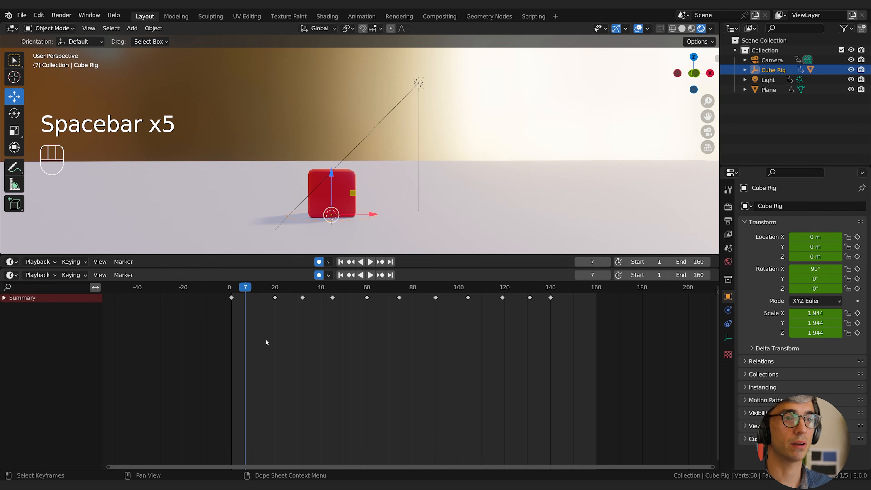
{"action": "key", "text": "space"}
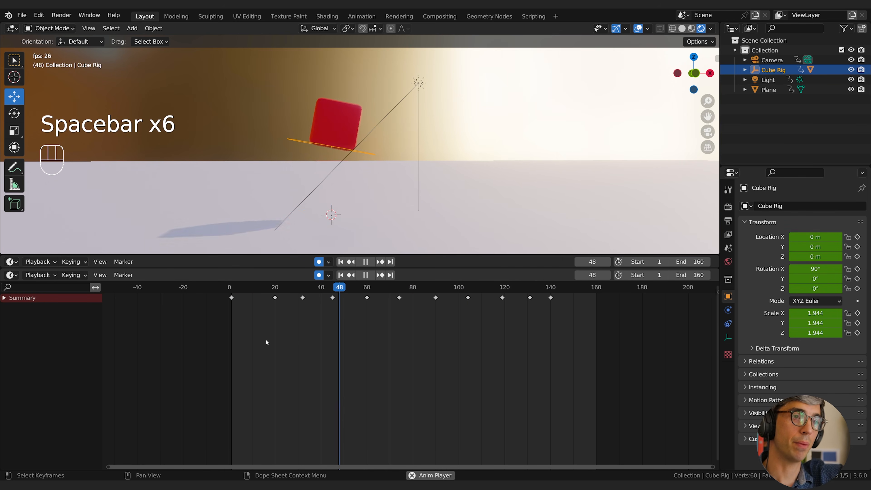
Tighten the timing by moving the keyframes at frames 20, 32 and 45 to frames 9, 18 and 28, and preview it.
{"action": "key", "text": "space"}
{"action": "left_click", "coordinate": [269, 301]}
{"action": "key", "text": "g"}
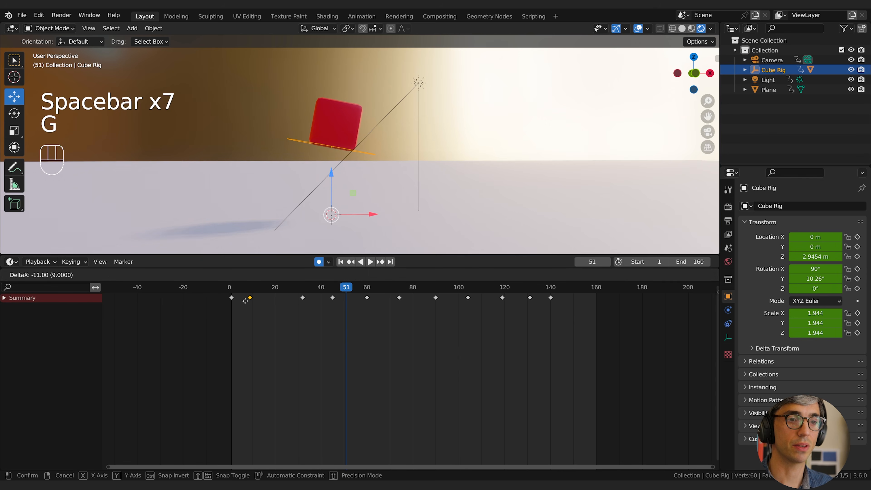
{"action": "left_click", "coordinate": [244, 302]}
{"action": "key", "text": "g"}
{"action": "left_click", "coordinate": [269, 302]}
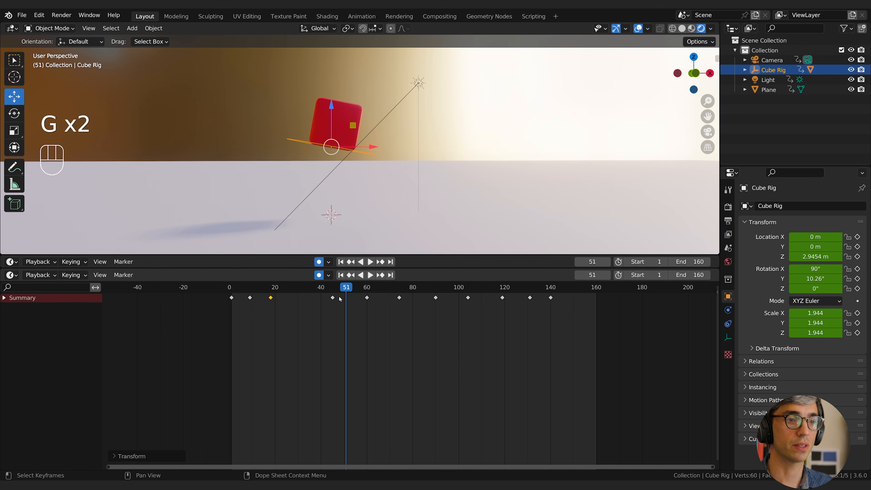
{"action": "key", "text": "g"}
{"action": "left_click", "coordinate": [293, 301]}
{"action": "key", "text": "space"}
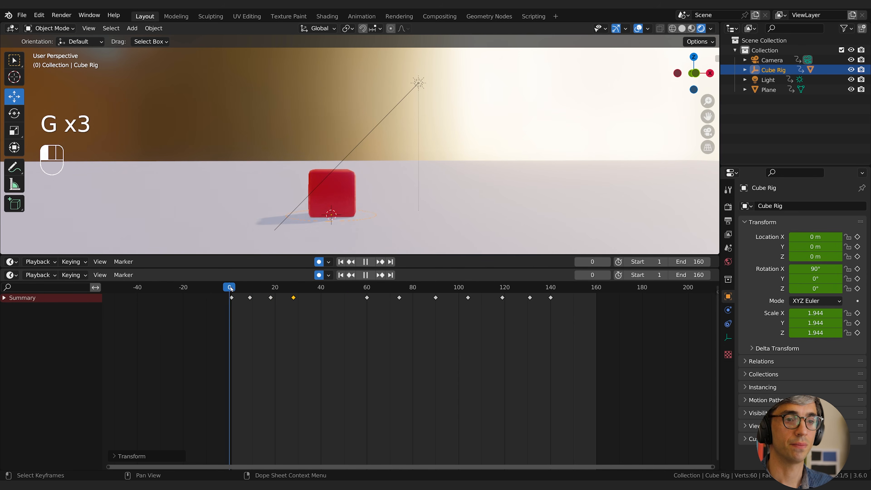
{"action": "key", "text": "space"}
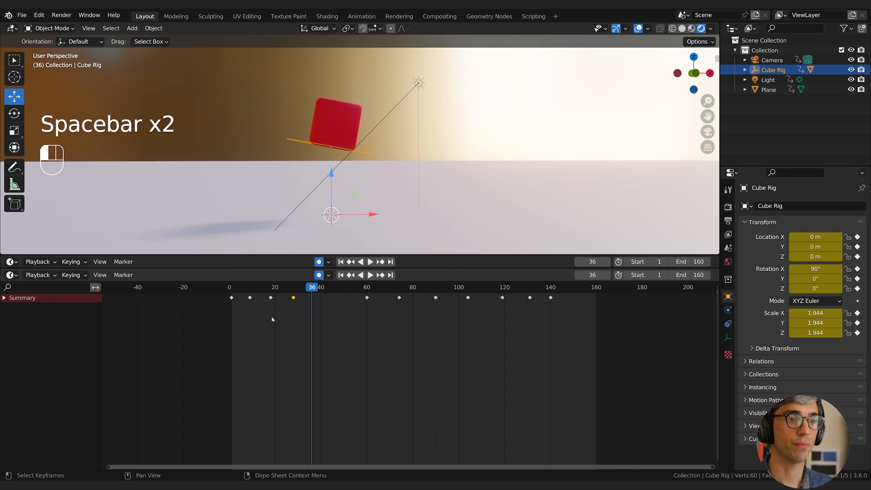
Move the keyframes at frame 28 to frame 22 and play back the new timing.
{"action": "left_click_drag", "start_coordinate": [239, 286], "coordinate": [282, 287]}
{"action": "key", "text": "g"}
{"action": "left_click", "coordinate": [280, 298]}
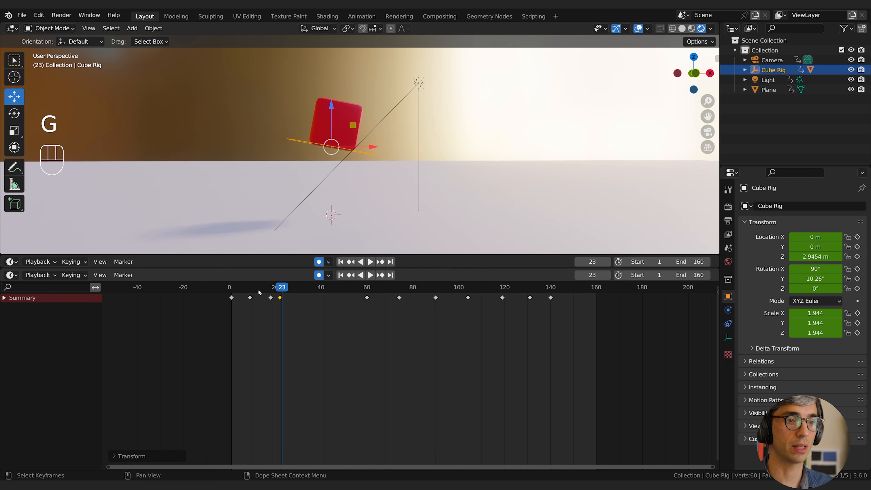
{"action": "left_click", "coordinate": [230, 288]}
{"action": "key", "text": "space"}
{"action": "key", "text": "space"}
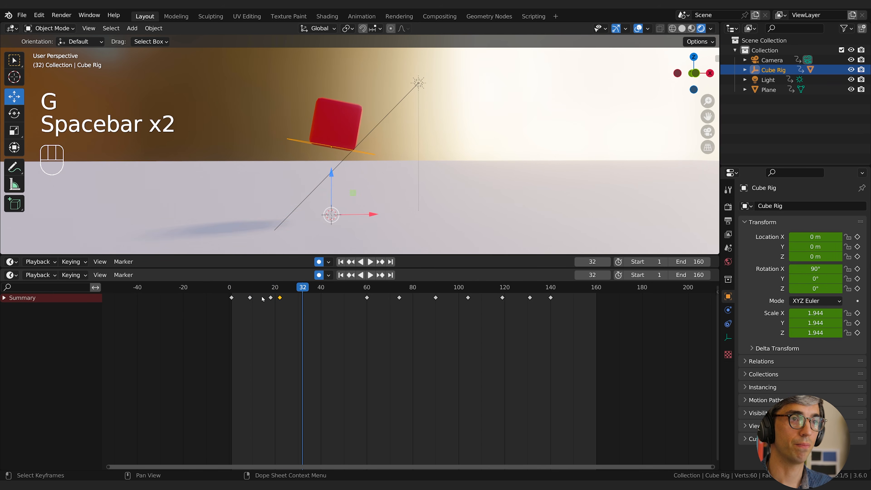
Move the frame 60 keyframes to frame 26 and play back the result.
{"action": "left_click", "coordinate": [367, 298]}
{"action": "key", "text": "g"}
{"action": "left_click", "coordinate": [289, 299]}
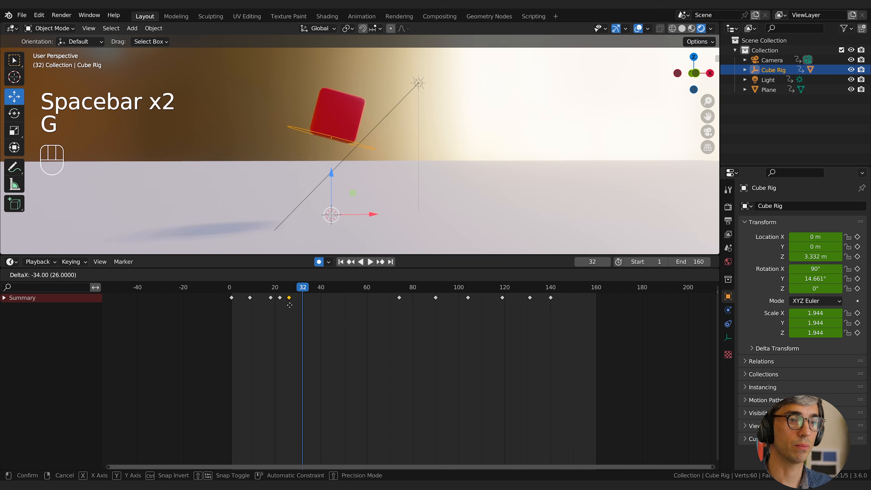
{"action": "key", "text": "space"}
{"action": "key", "text": "space"}
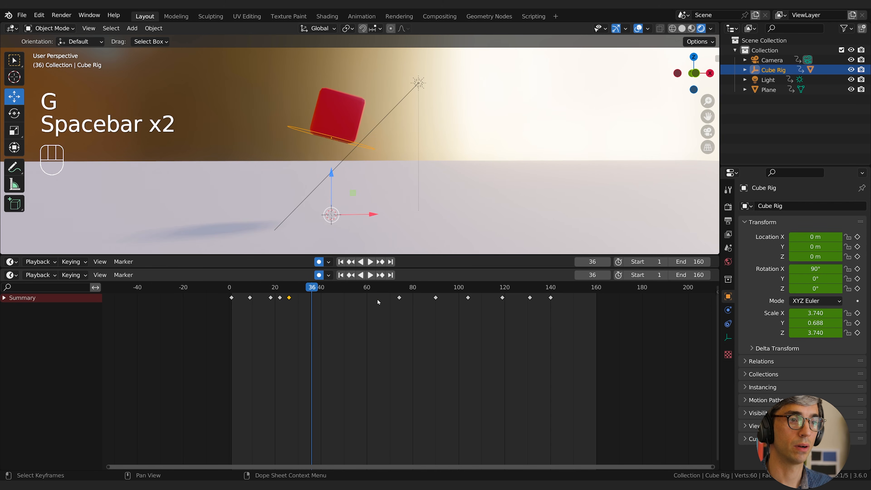
Move the frame 74 keyframes to frame 30 and preview the motion.
{"action": "key", "text": "g"}
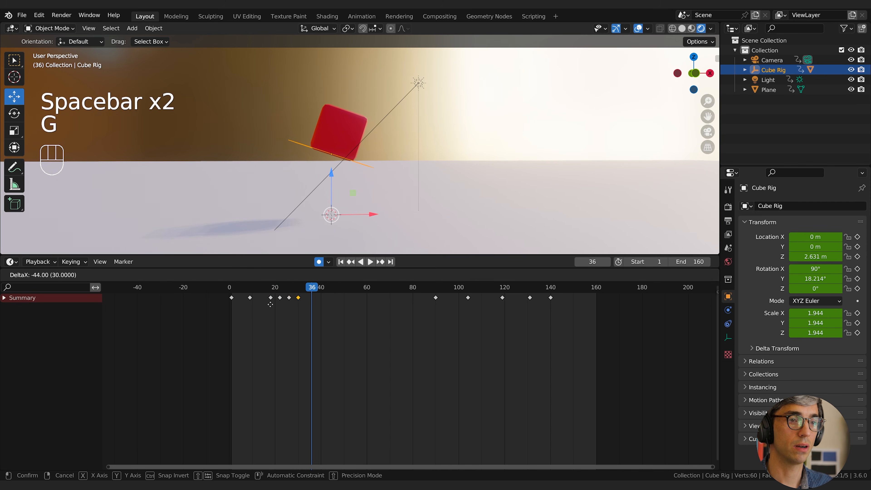
{"action": "left_click", "coordinate": [270, 305]}
{"action": "key", "text": "space"}
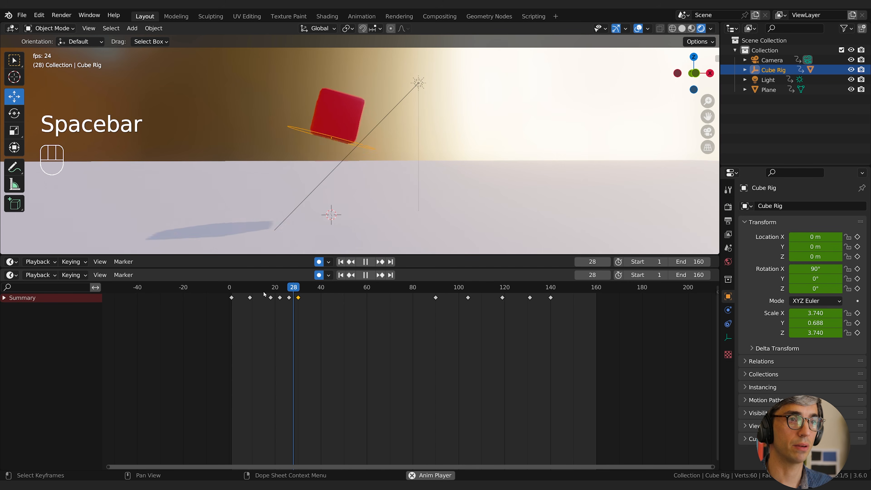
{"action": "key", "text": "space"}
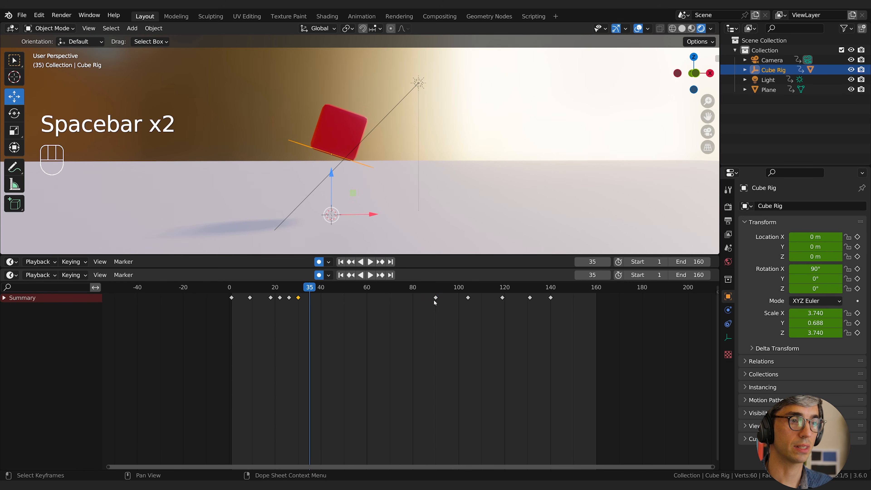
Shift all keyframes from frame 90 onward 37 frames earlier, and go to frame 53.
{"action": "key", "text": "b"}
{"action": "left_click_drag", "start_coordinate": [427, 293], "coordinate": [576, 317]}
{"action": "key", "text": "g"}
{"action": "left_click", "coordinate": [489, 316]}
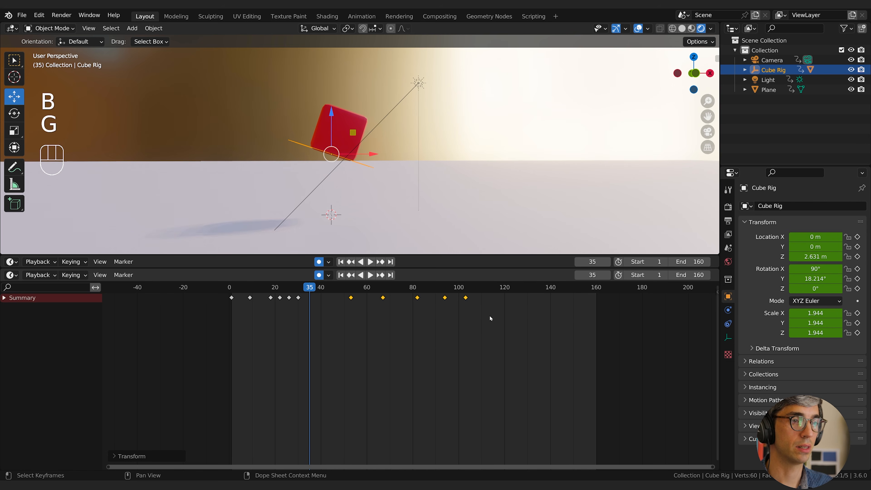
{"action": "left_click", "coordinate": [350, 288]}
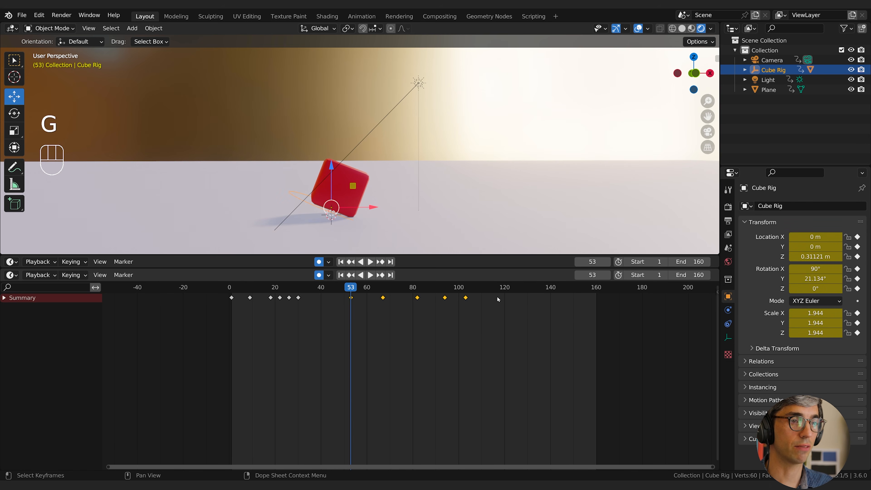
Compress the keyframes from frame 53 onward toward frame 53, then shift them 19 frames earlier to start at frame 34.
{"action": "key", "text": "s"}
{"action": "left_click", "coordinate": [403, 306]}
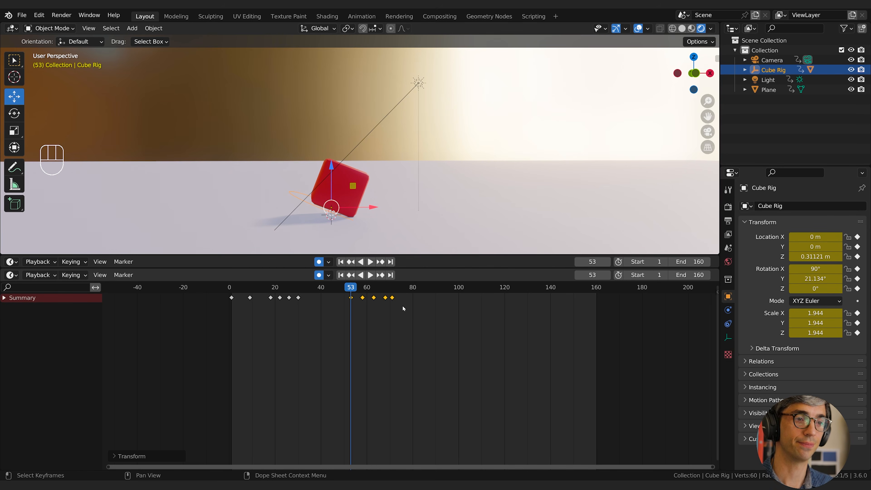
{"action": "key", "text": "g"}
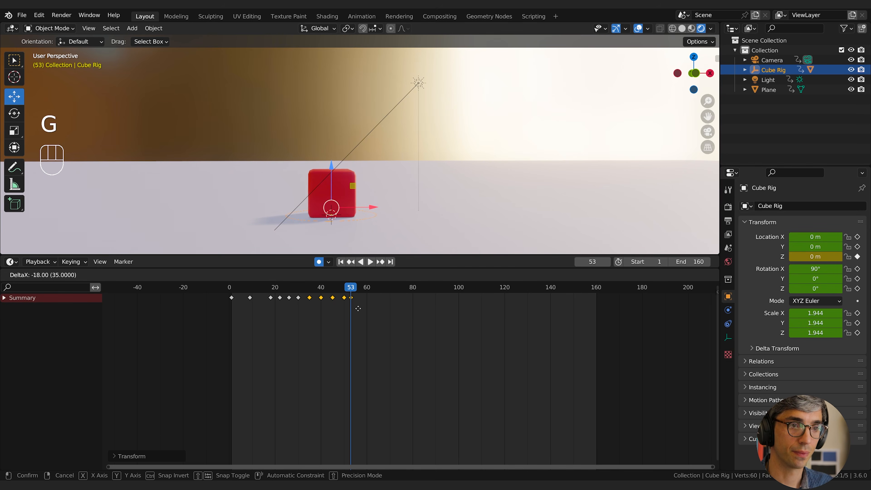
{"action": "left_click", "coordinate": [344, 297]}
Play back the animation from frame 0 to review the tightened landing timing.
{"action": "left_click_drag", "start_coordinate": [346, 289], "coordinate": [230, 291]}
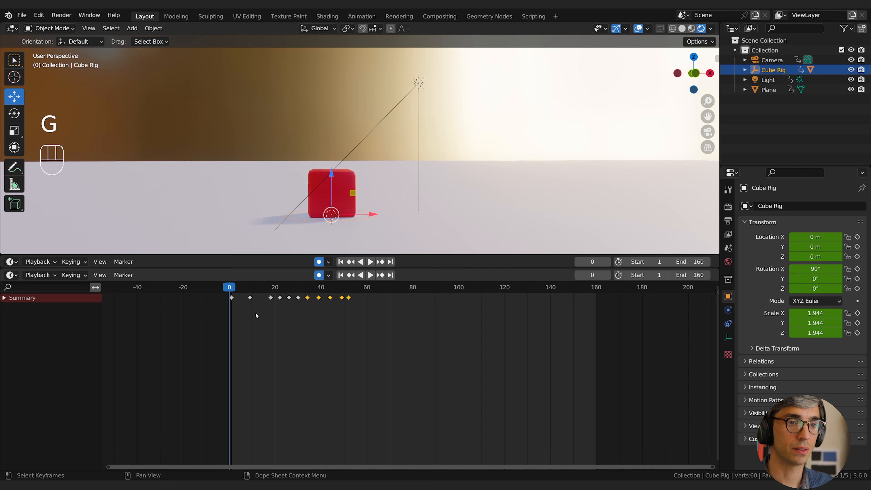
{"action": "key", "text": "space"}
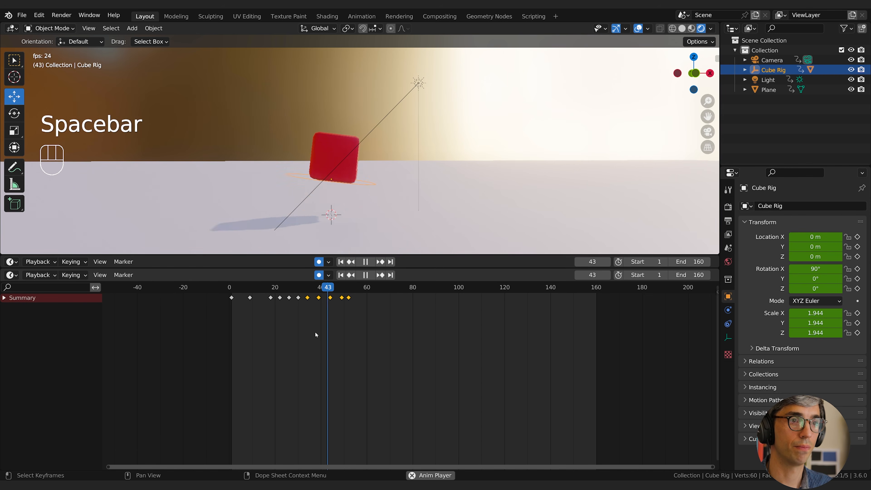
{"action": "key", "text": "space"}
Set the animation's end frame to 60 and play back the shortened loop.
{"action": "key", "text": "space"}
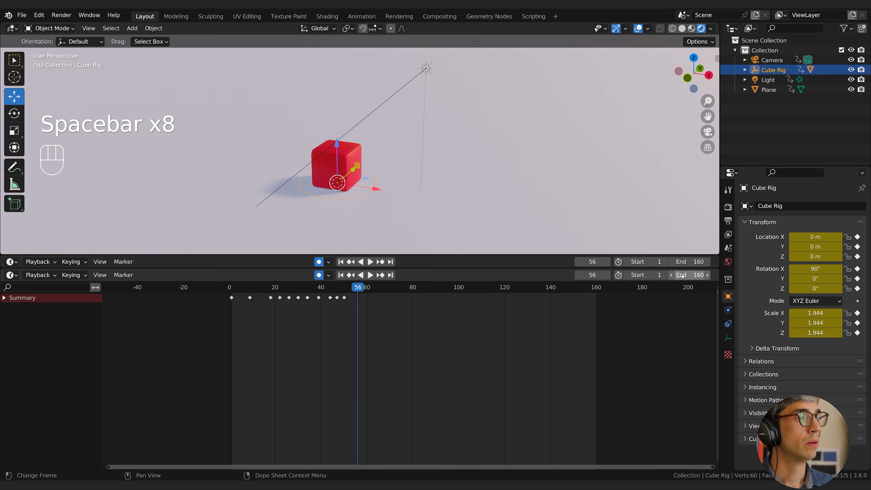
{"action": "left_click", "coordinate": [682, 275]}
{"action": "type", "text": "60"}
{"action": "key", "text": "Return"}
{"action": "key", "text": "space"}
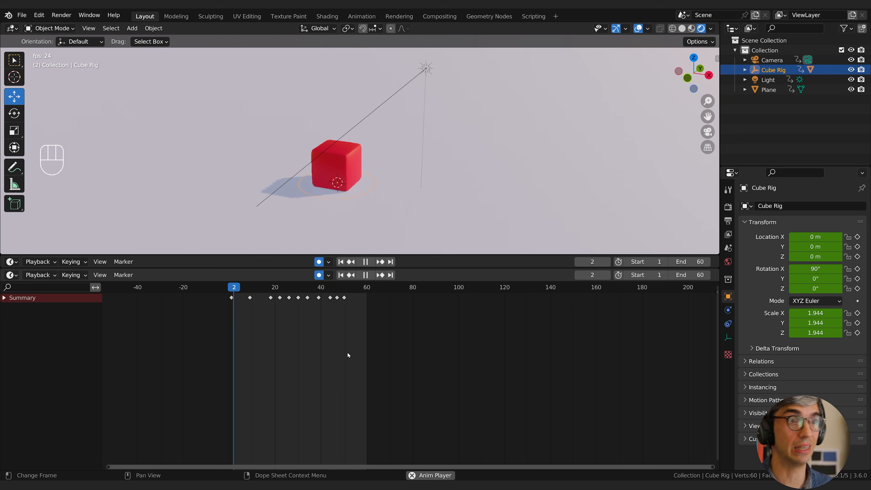
{"action": "key", "text": "space"}
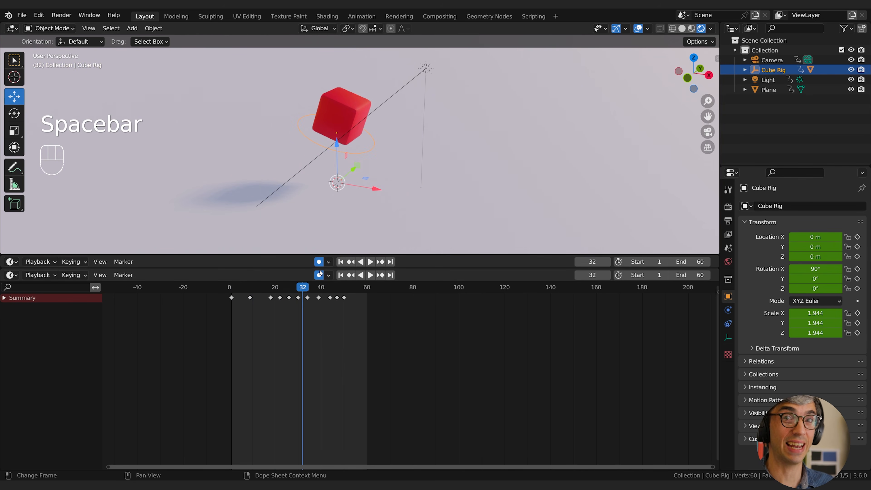
Go to frame 5 and duplicate the frame 9 squash keyframes there.
{"action": "left_click_drag", "start_coordinate": [255, 291], "coordinate": [242, 304]}
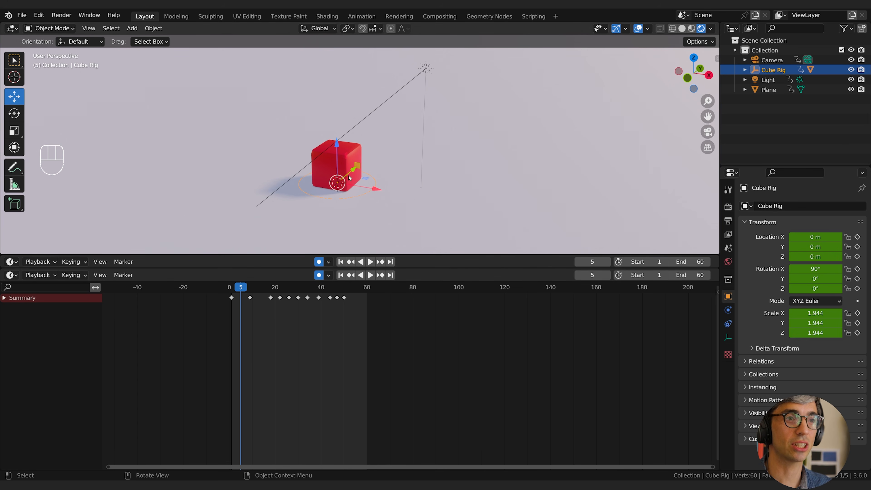
{"action": "middle_click_drag", "start_coordinate": [252, 298], "coordinate": [412, 304]}
{"action": "scroll", "coordinate": [263, 322], "scroll_direction": "up", "scroll_amount": 5}
{"action": "key", "text": "shift+d"}
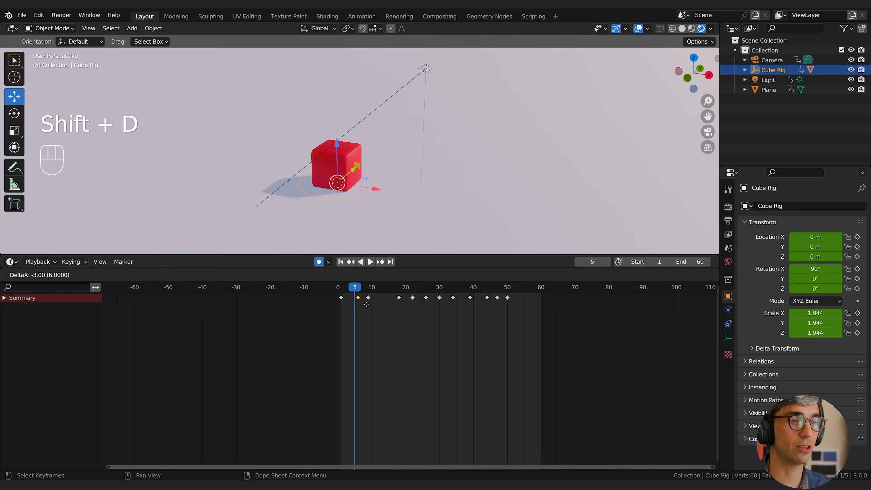
{"action": "left_click", "coordinate": [363, 305]}
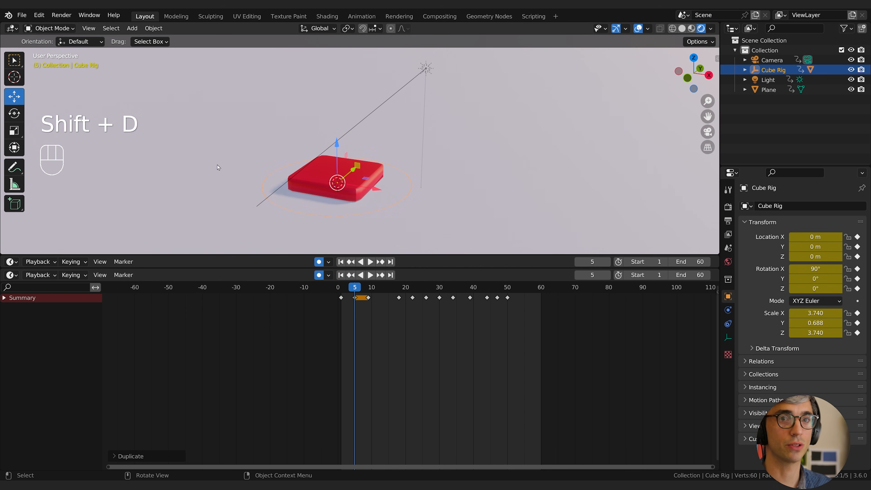
Rescale the squashed cube at frame 5 to about 3.400 on X and Z and 0.797 on Y.
{"action": "left_click", "coordinate": [14, 131]}
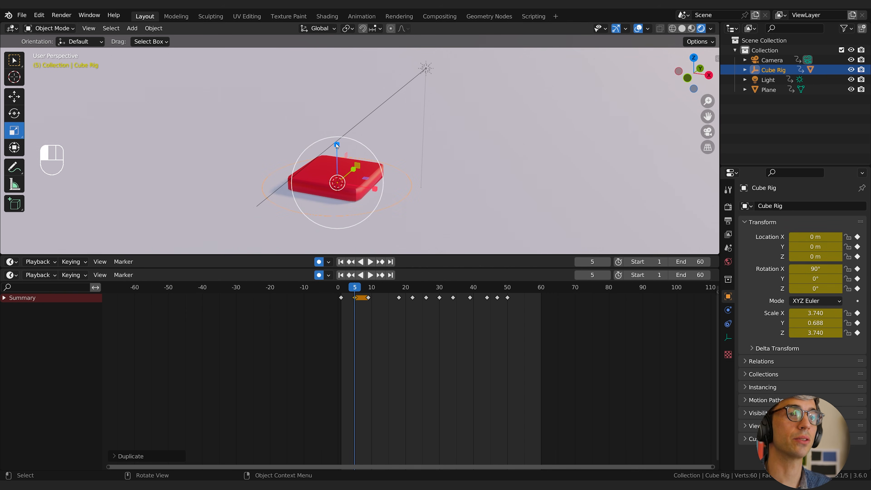
{"action": "left_click_drag", "start_coordinate": [336, 145], "coordinate": [336, 120]}
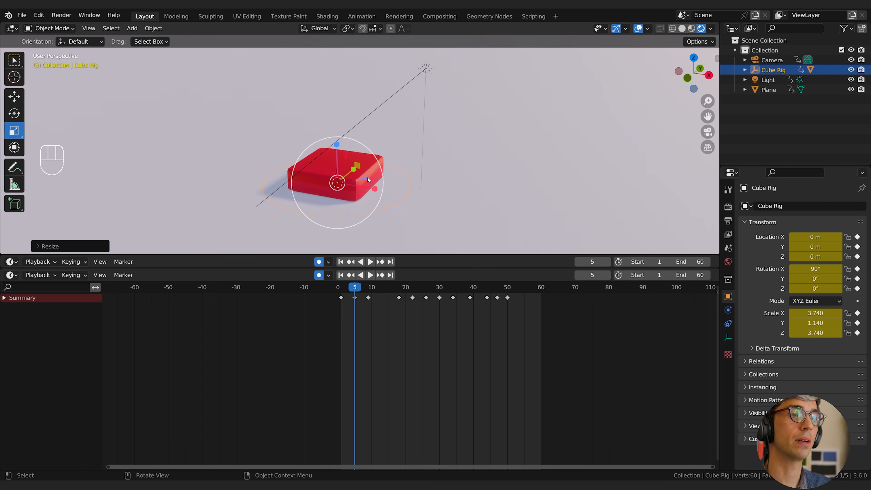
{"action": "left_click_drag", "start_coordinate": [366, 178], "coordinate": [365, 179]}
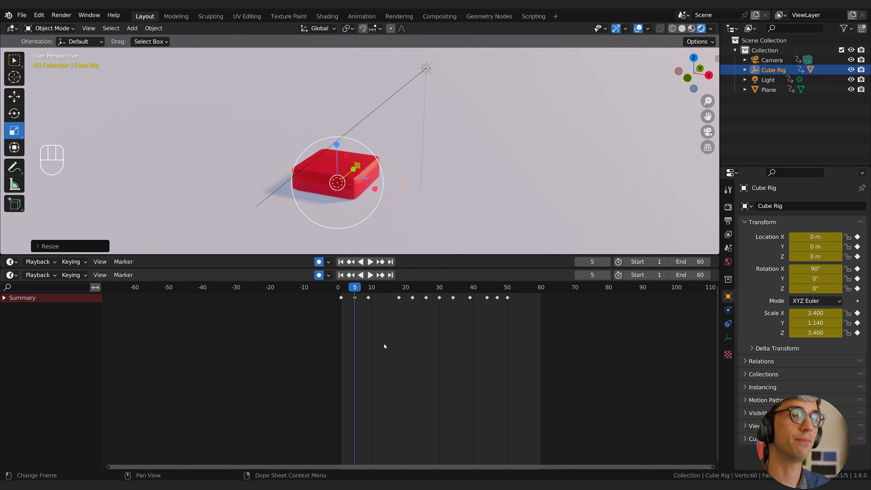
{"action": "left_click", "coordinate": [372, 317]}
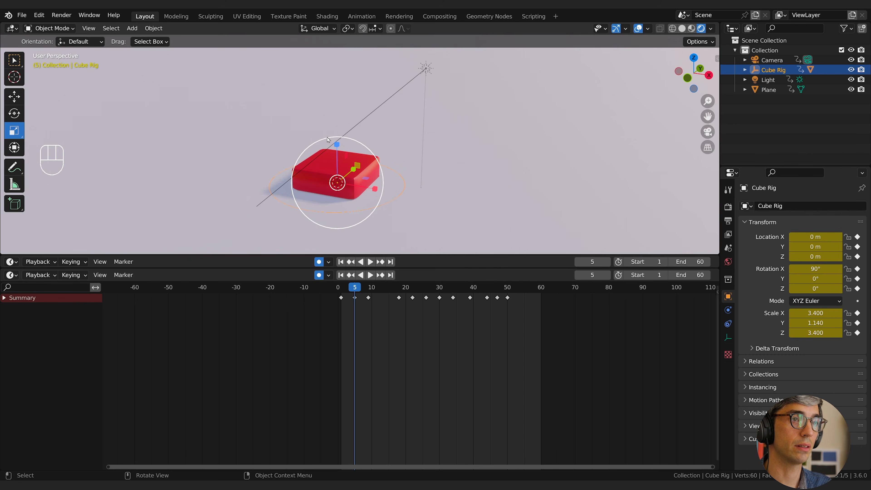
{"action": "left_click_drag", "start_coordinate": [337, 145], "coordinate": [337, 156]}
Scrub and play back the animation from the start several times to check the added squash pose.
{"action": "key", "text": "space"}
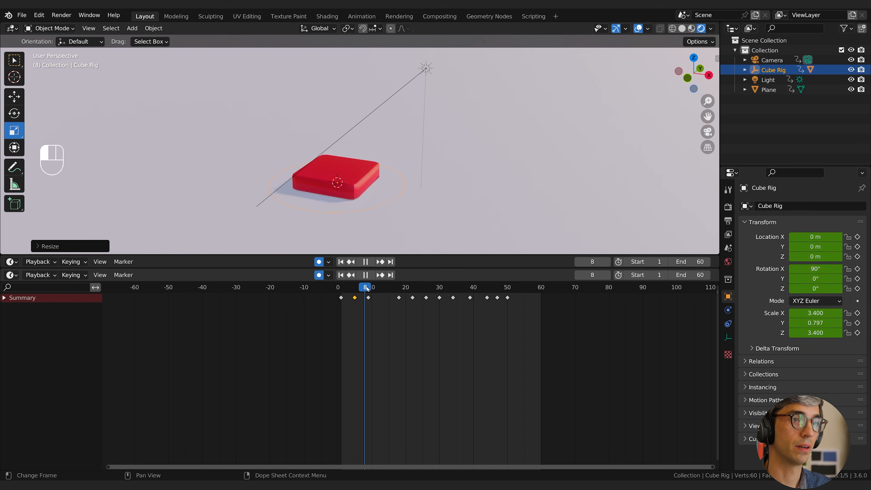
{"action": "left_click_drag", "start_coordinate": [358, 289], "coordinate": [345, 289]}
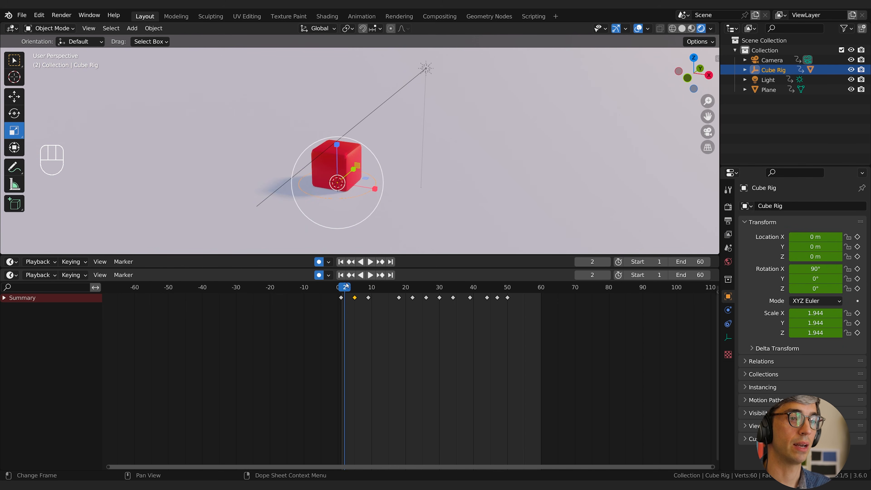
{"action": "key", "text": "space"}
{"action": "key", "text": "space"}
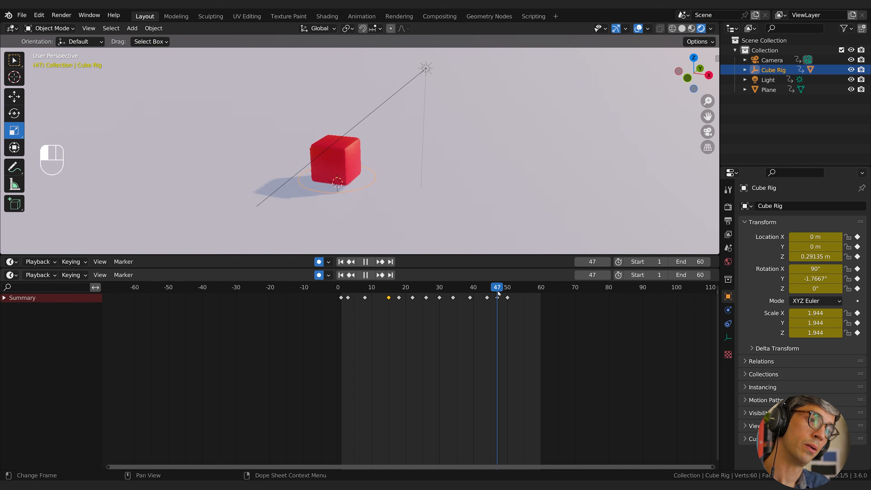
{"action": "left_click_drag", "start_coordinate": [497, 290], "coordinate": [347, 299]}
{"action": "key", "text": "space"}
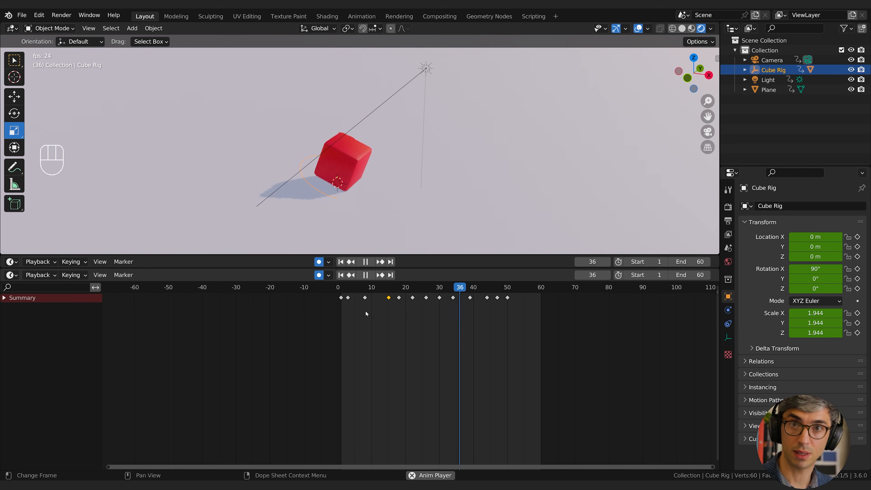
{"action": "key", "text": "space"}
Switch the keyframe editor to the Graph Editor and select all of Cube Rig's animation channels.
{"action": "left_click", "coordinate": [14, 275]}
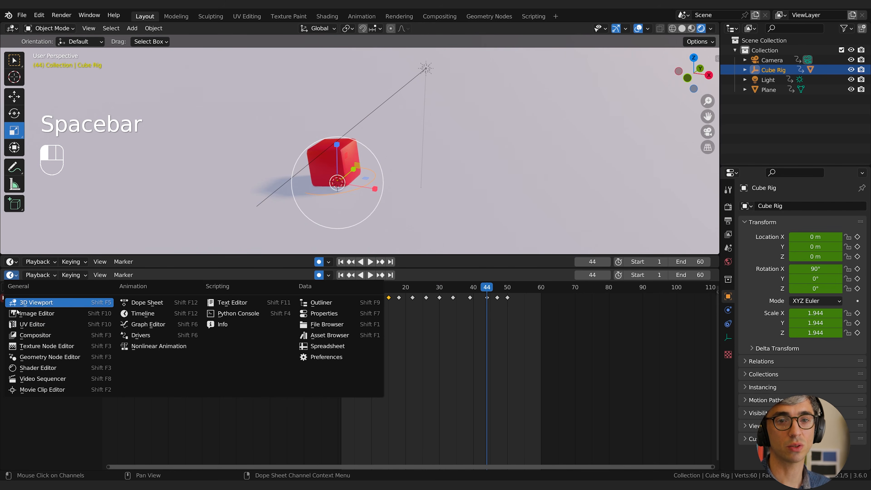
{"action": "left_click", "coordinate": [144, 324]}
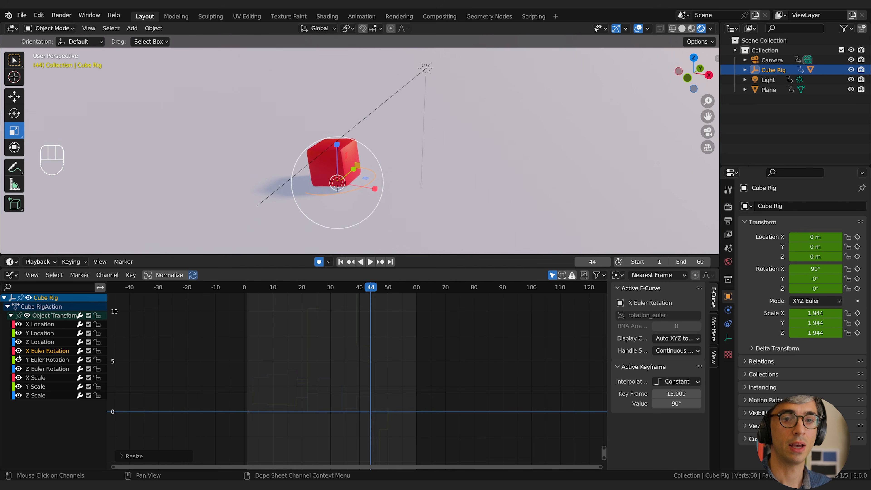
{"action": "key", "text": "a"}
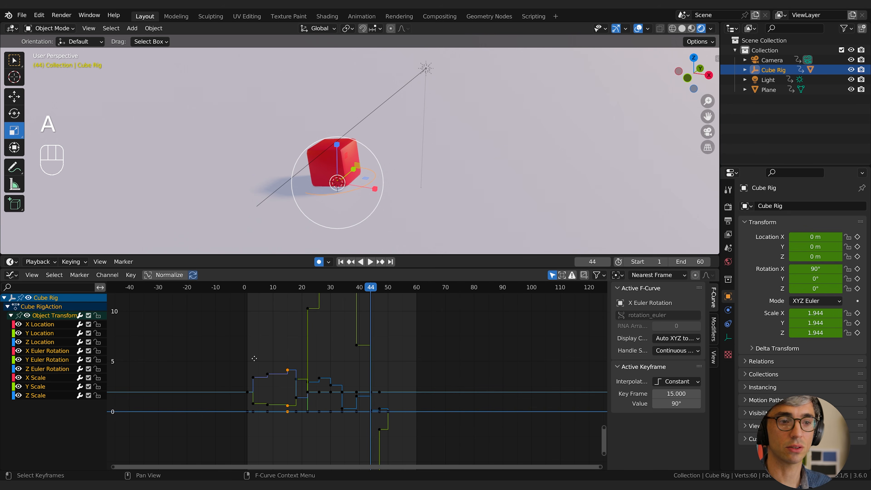
{"action": "middle_click_drag", "start_coordinate": [405, 349], "coordinate": [436, 344]}
{"action": "middle_click_drag", "start_coordinate": [361, 365], "coordinate": [376, 365]}
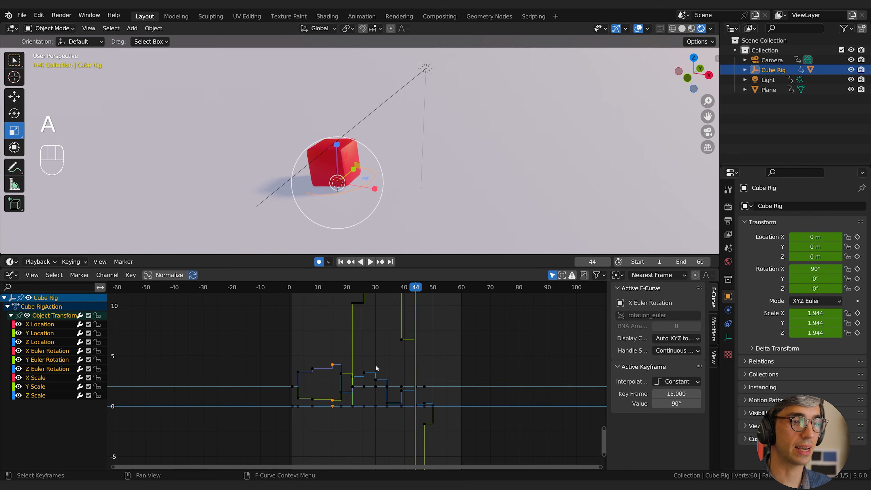
Normalize the display of Cube Rig's F-curves in the Graph Editor.
{"action": "left_click", "coordinate": [165, 275]}
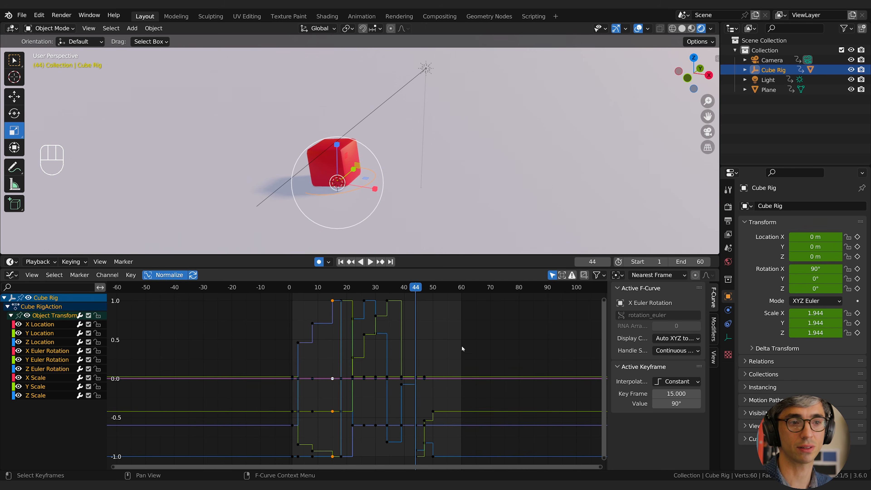
{"action": "middle_click_drag", "start_coordinate": [406, 331], "coordinate": [416, 334]}
{"action": "mouse_move", "coordinate": [416, 333]}
{"action": "middle_mouse_down", "text": "ctrl"}
{"action": "mouse_move", "coordinate": [425, 352]}
{"action": "mouse_move", "coordinate": [435, 345]}
{"action": "mouse_move", "coordinate": [411, 341]}
{"action": "mouse_move", "coordinate": [427, 342]}
{"action": "middle_mouse_up", "text": "ctrl"}
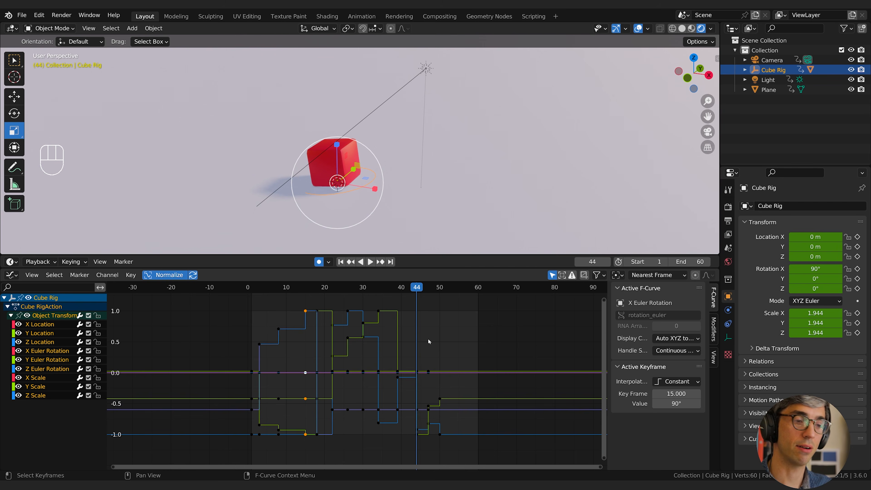
{"action": "middle_click_drag", "start_coordinate": [434, 334], "coordinate": [444, 348], "text": "ctrl"}
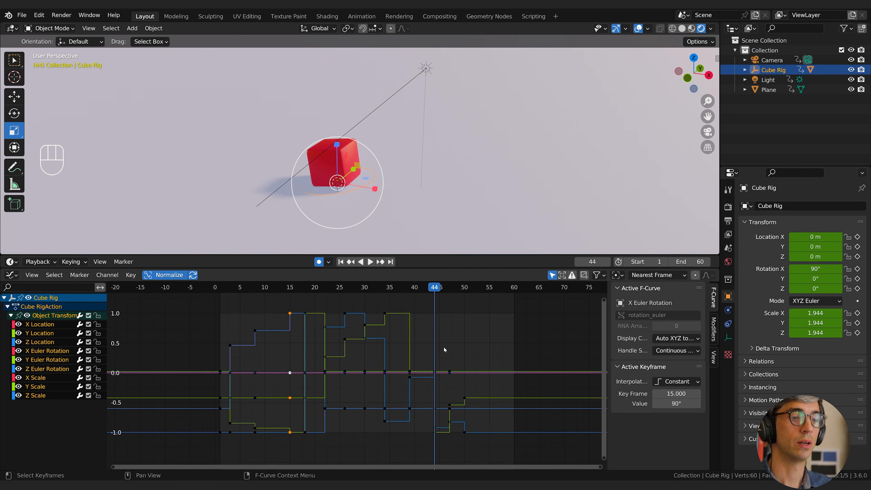
Select all keyframes on the F-curves and set their interpolation mode to Bezier.
{"action": "left_click", "coordinate": [504, 349]}
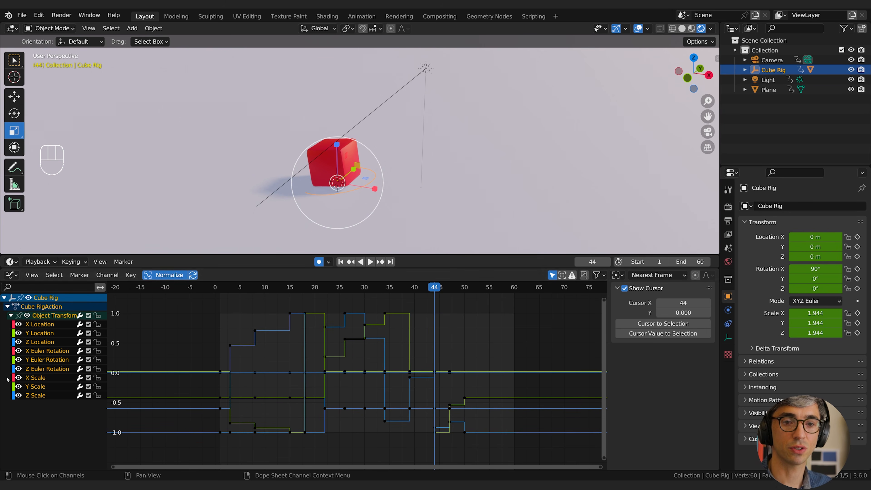
{"action": "key", "text": "a"}
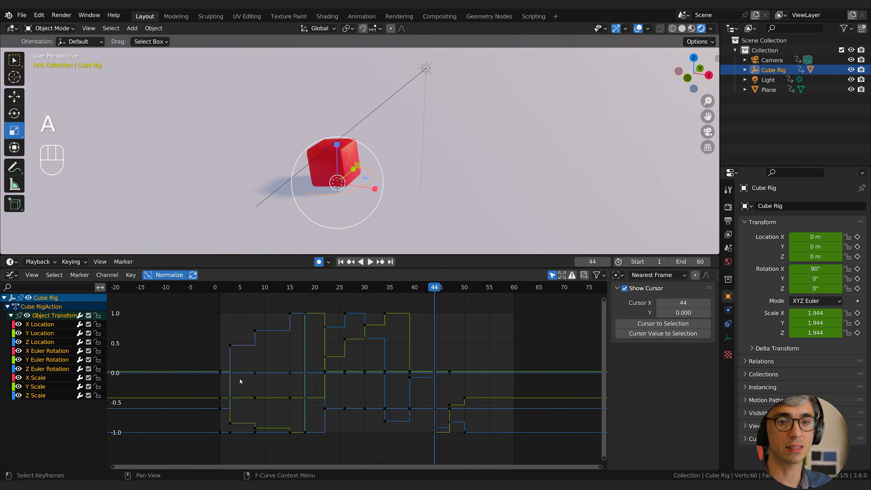
{"action": "key", "text": "a"}
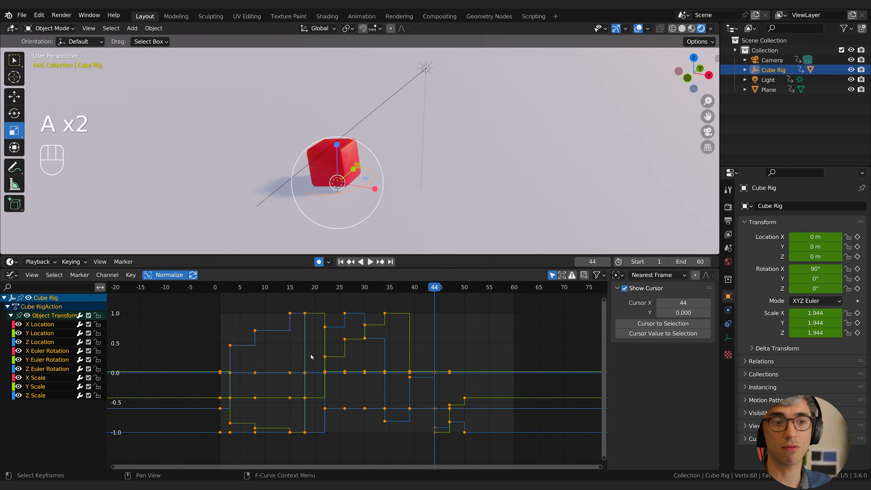
{"action": "right_click", "coordinate": [312, 357]}
{"action": "mouse_move", "coordinate": [312, 357]}
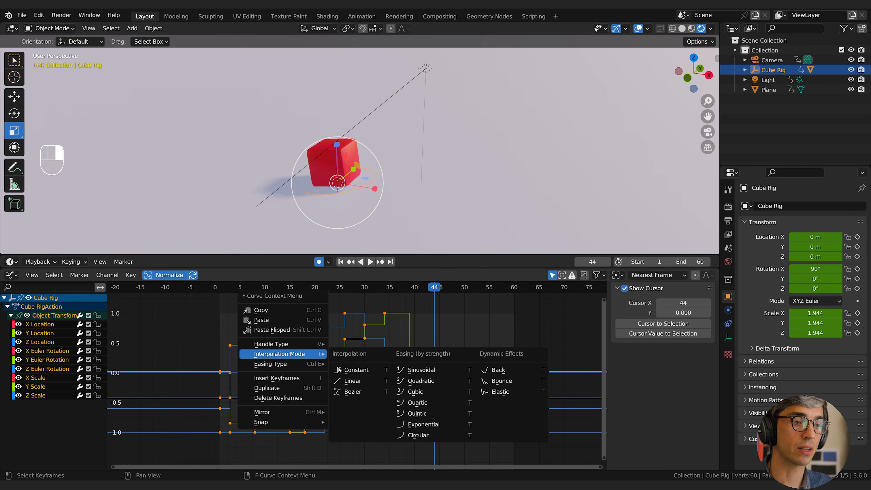
{"action": "left_click", "coordinate": [130, 275]}
{"action": "mouse_move", "coordinate": [134, 290]}
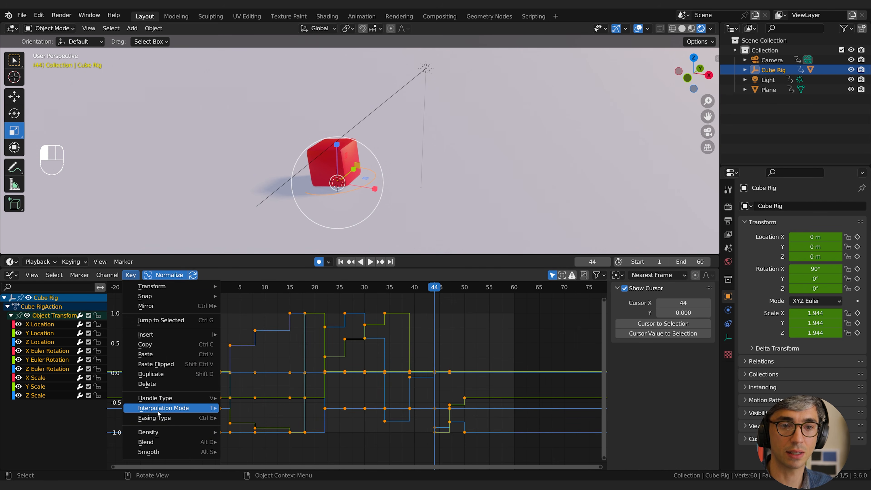
{"action": "mouse_move", "coordinate": [161, 408]}
{"action": "left_click", "coordinate": [255, 365]}
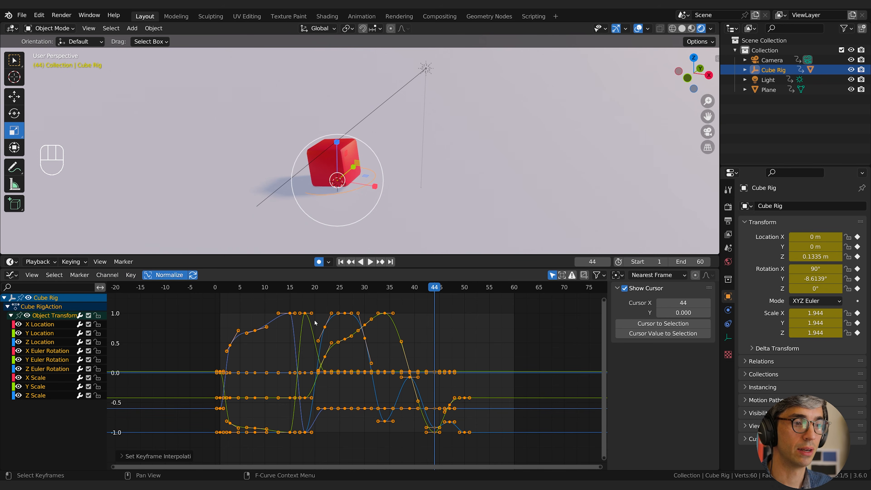
Play back the Bezier-interpolated animation from frame 1.
{"action": "left_click", "coordinate": [221, 288]}
{"action": "key", "text": "space"}
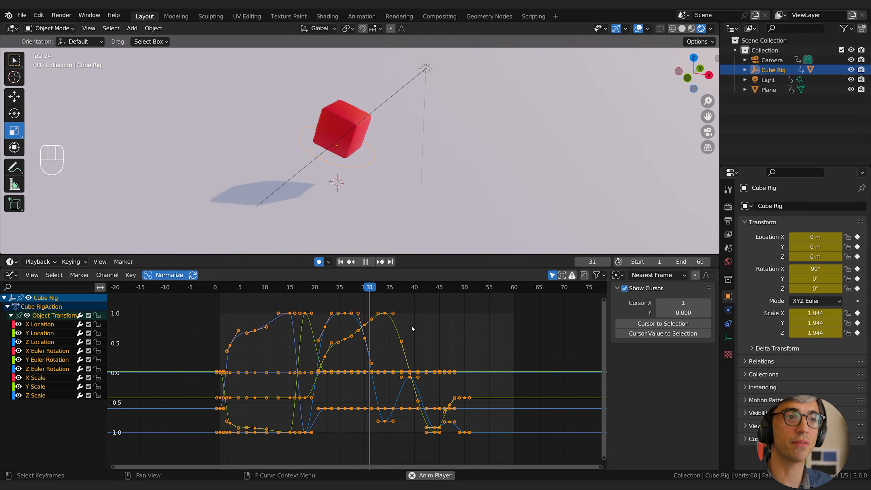
{"action": "key", "text": "space"}
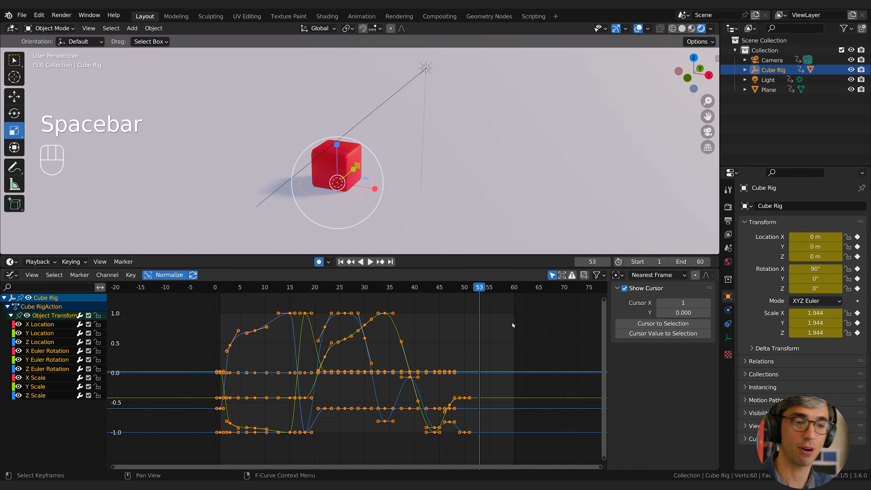
Set the interpolation mode of all keyframes back to Constant and scrub to frame 27.
{"action": "right_click", "coordinate": [351, 349]}
{"action": "mouse_move", "coordinate": [351, 349]}
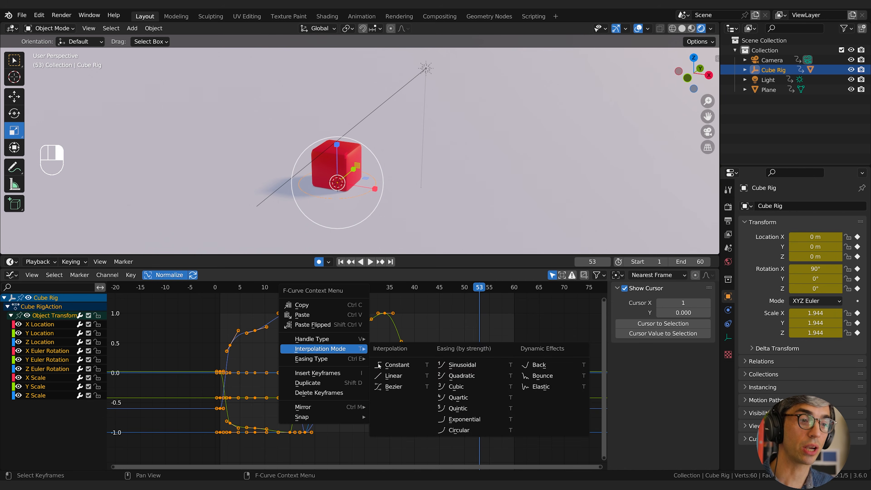
{"action": "left_click", "coordinate": [390, 365]}
{"action": "left_click", "coordinate": [405, 299]}
{"action": "left_click_drag", "start_coordinate": [404, 288], "coordinate": [350, 326]}
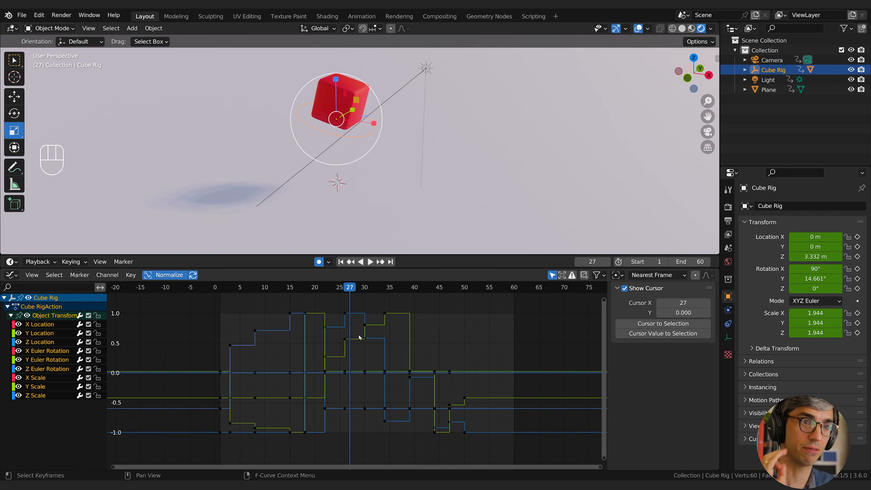
Select all keyframes on Cube Rig's F-curves and switch their interpolation mode from Constant back to Bezier.
{"action": "key", "text": "a"}
{"action": "right_click", "coordinate": [339, 354]}
{"action": "mouse_move", "coordinate": [339, 351]}
{"action": "left_click", "coordinate": [379, 386]}
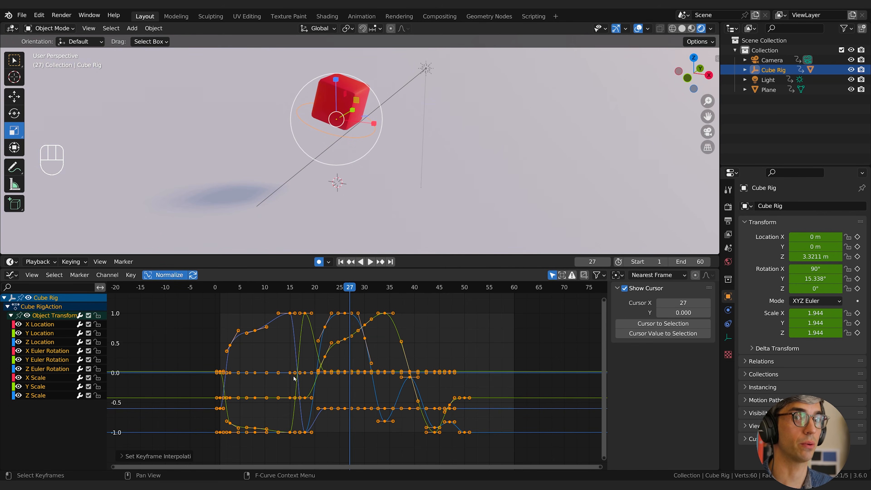
Isolate the Z Location curve and check the cube's landing in playback, stopping at frame 33.
{"action": "left_click", "coordinate": [41, 342]}
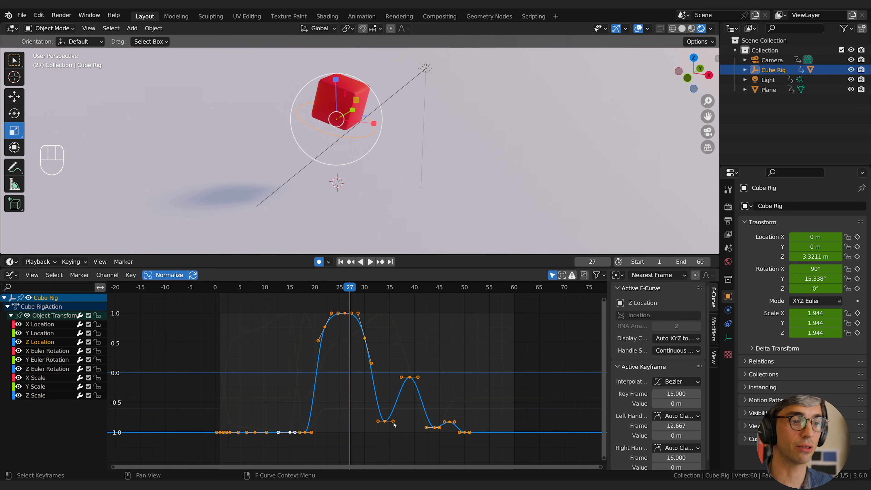
{"action": "left_click", "coordinate": [385, 424]}
{"action": "key", "text": "space"}
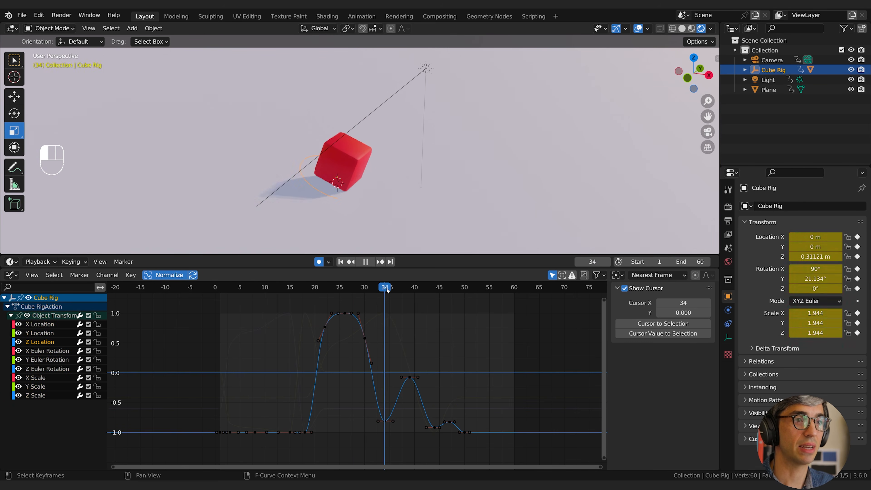
{"action": "mouse_move", "coordinate": [383, 289]}
{"action": "left_mouse_down"}
{"action": "mouse_move", "coordinate": [400, 291]}
{"action": "mouse_move", "coordinate": [380, 296]}
{"action": "left_mouse_up"}
{"action": "key", "text": "space"}
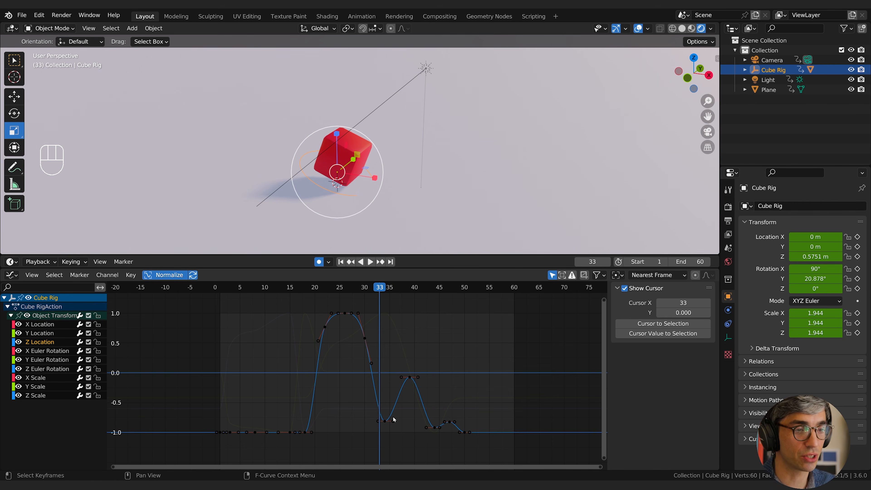
Scale the handles of the Z Location keyframes at frames 34, 44 and 50 to 0 so each ground contact is sharp.
{"action": "left_click", "coordinate": [384, 421]}
{"action": "key", "text": "s"}
{"action": "key", "text": "0"}
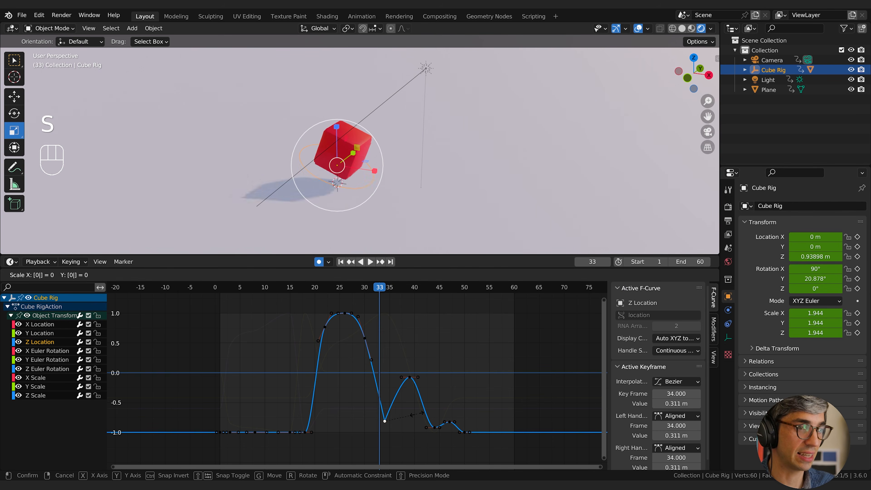
{"action": "key", "text": "Return"}
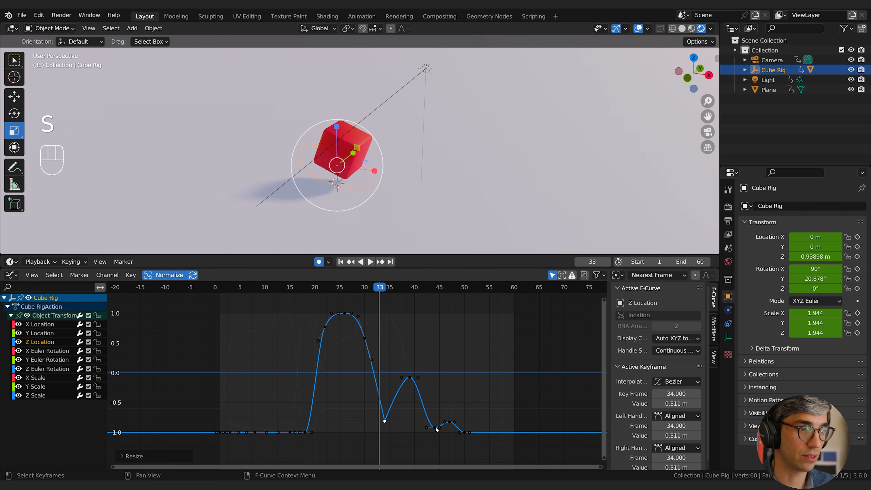
{"action": "left_click", "coordinate": [434, 428]}
{"action": "key", "text": "s"}
{"action": "key", "text": "0"}
{"action": "key", "text": "Return"}
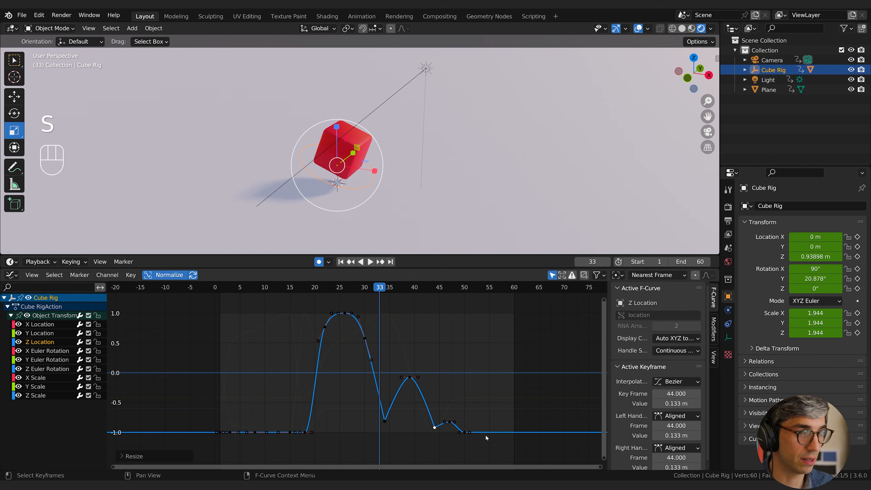
{"action": "left_click", "coordinate": [465, 433]}
{"action": "key", "text": "s"}
{"action": "key", "text": "0"}
{"action": "key", "text": "Return"}
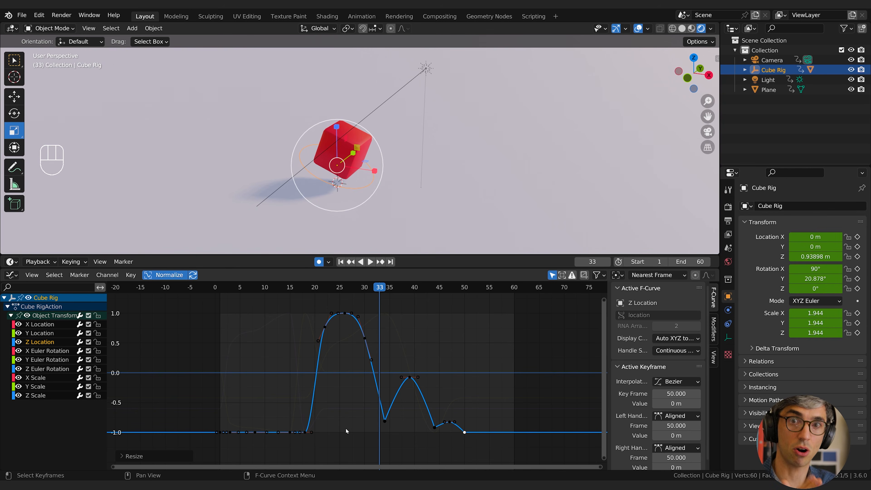
Play back the animation to review the sharpened bounces, and scrub from frame 1 to frame 6.
{"action": "key", "text": "space"}
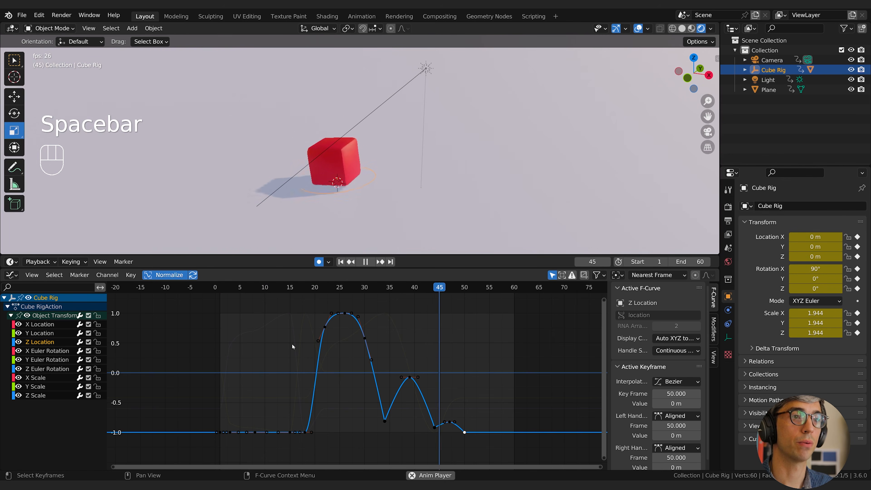
{"action": "key", "text": "space"}
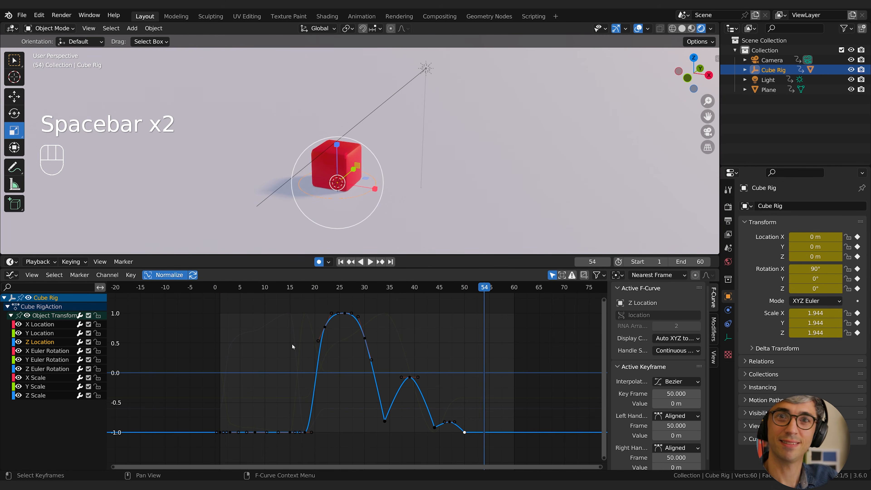
{"action": "key", "text": "space"}
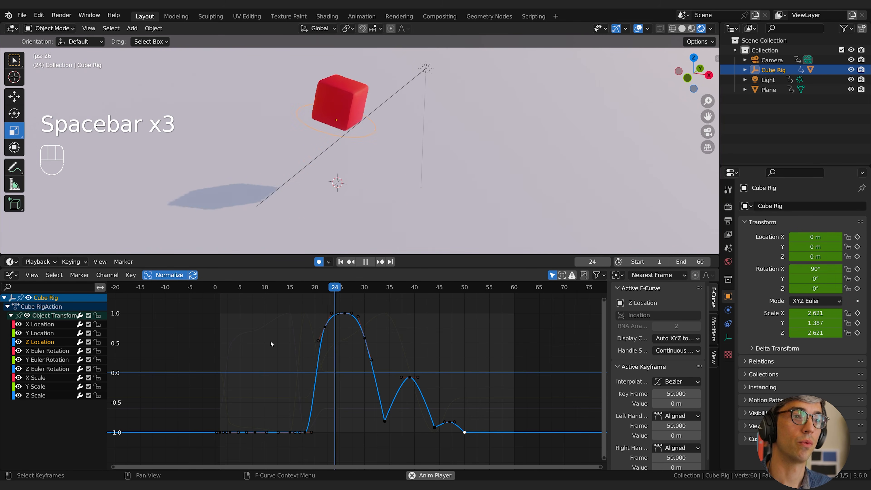
{"action": "key", "text": "space"}
{"action": "left_click_drag", "start_coordinate": [220, 287], "coordinate": [245, 291]}
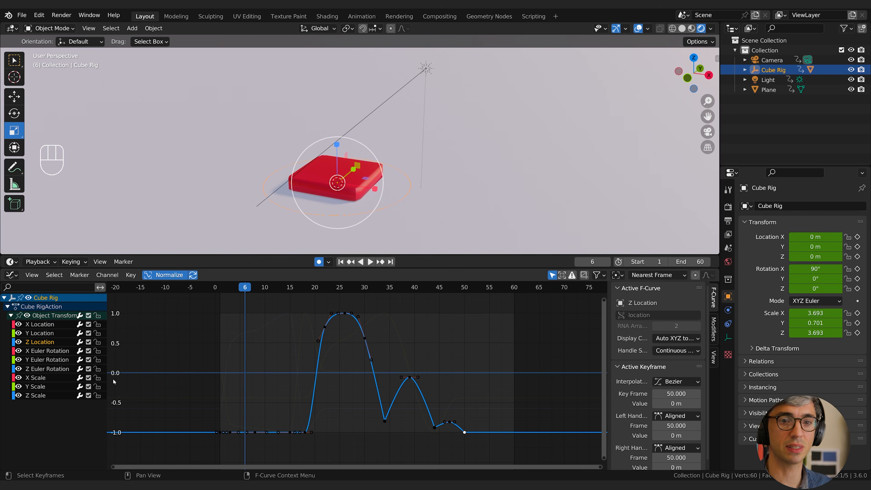
Display only the X, Y and Z Scale curves and scrub frames 1 to 7 to examine the squash.
{"action": "left_click", "coordinate": [35, 377]}
{"action": "left_click", "coordinate": [36, 395], "text": "shift"}
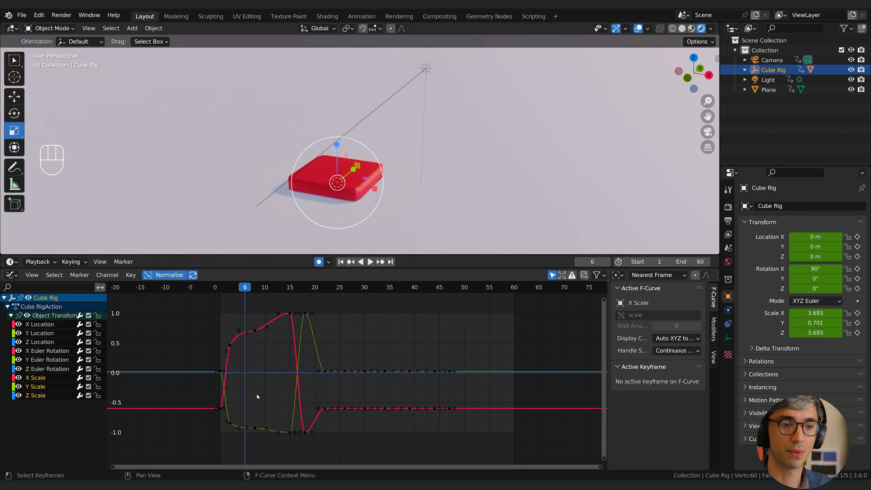
{"action": "middle_click_drag", "start_coordinate": [257, 395], "coordinate": [401, 359]}
{"action": "left_click", "coordinate": [377, 380]}
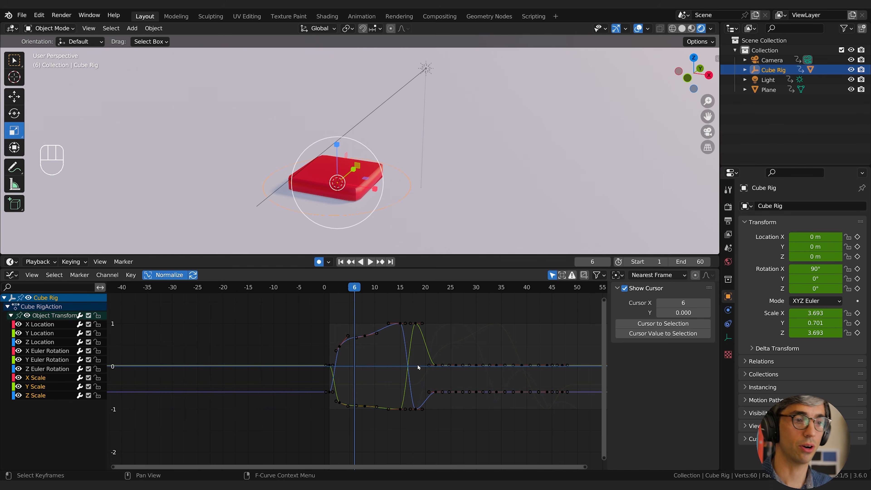
{"action": "middle_click_drag", "start_coordinate": [417, 365], "coordinate": [431, 351], "text": "ctrl"}
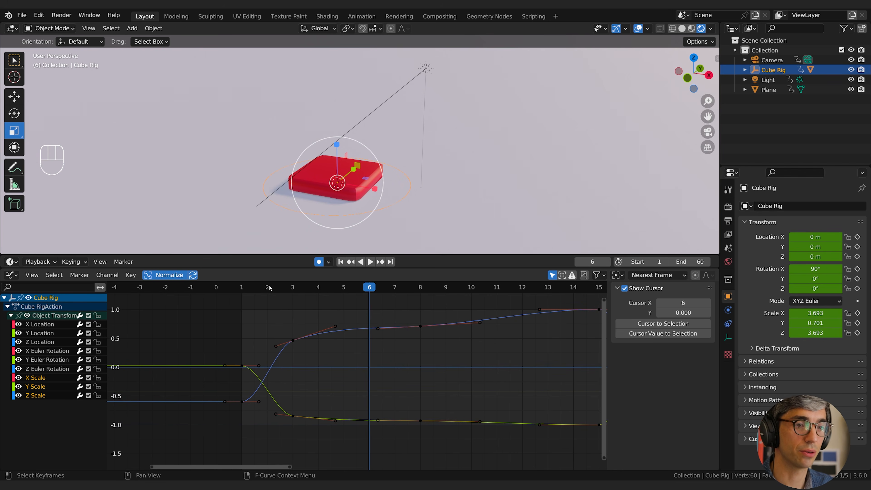
{"action": "left_click_drag", "start_coordinate": [245, 289], "coordinate": [249, 310]}
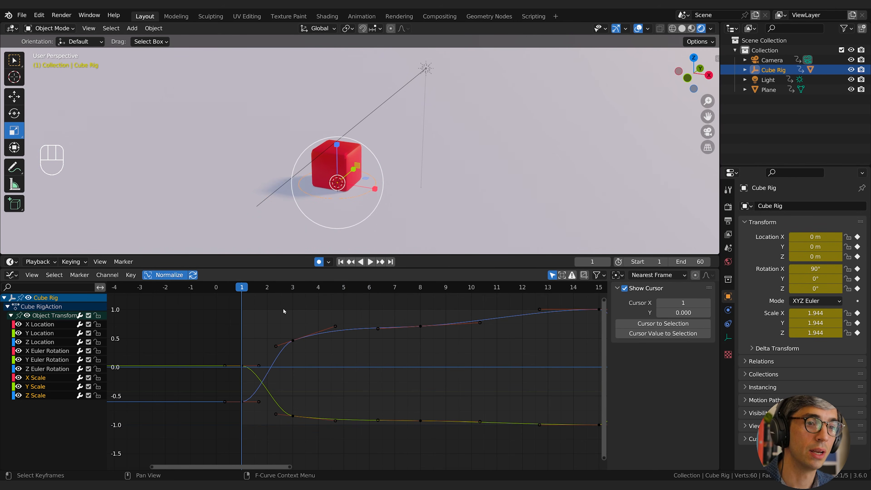
{"action": "left_click_drag", "start_coordinate": [266, 288], "coordinate": [394, 307]}
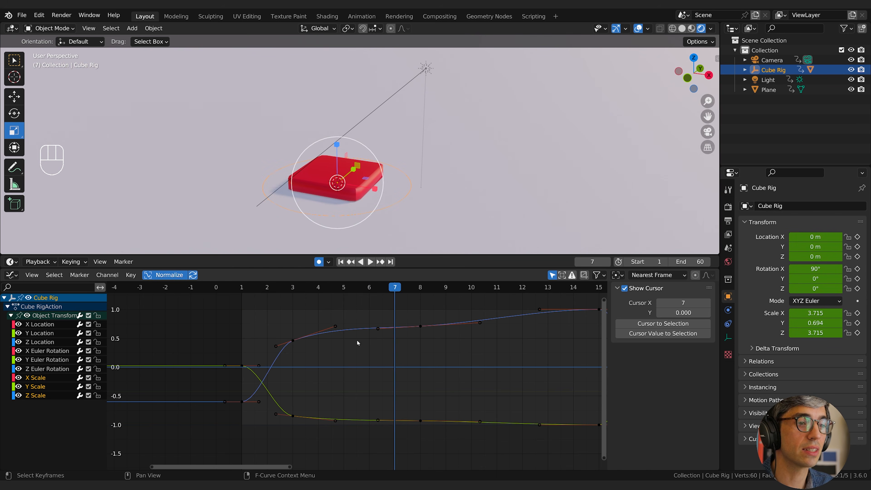
Isolate the X, Y and Z Scale curves one at a time to compare their shapes around frames 1 to 15.
{"action": "middle_click_drag", "start_coordinate": [291, 366], "coordinate": [293, 360], "text": "ctrl"}
{"action": "left_click", "coordinate": [41, 378]}
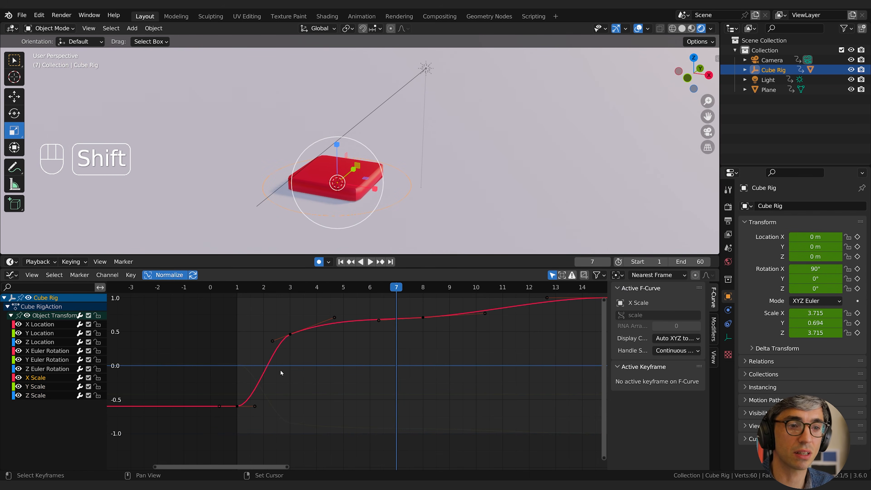
{"action": "middle_click_drag", "start_coordinate": [390, 384], "coordinate": [445, 395], "text": "shift"}
{"action": "mouse_move", "coordinate": [446, 394]}
{"action": "middle_mouse_down", "text": "ctrl"}
{"action": "mouse_move", "coordinate": [447, 385]}
{"action": "mouse_move", "coordinate": [405, 411]}
{"action": "mouse_move", "coordinate": [442, 401]}
{"action": "mouse_move", "coordinate": [459, 365]}
{"action": "mouse_move", "coordinate": [454, 379]}
{"action": "middle_mouse_up", "text": "ctrl"}
{"action": "left_click", "coordinate": [452, 380]}
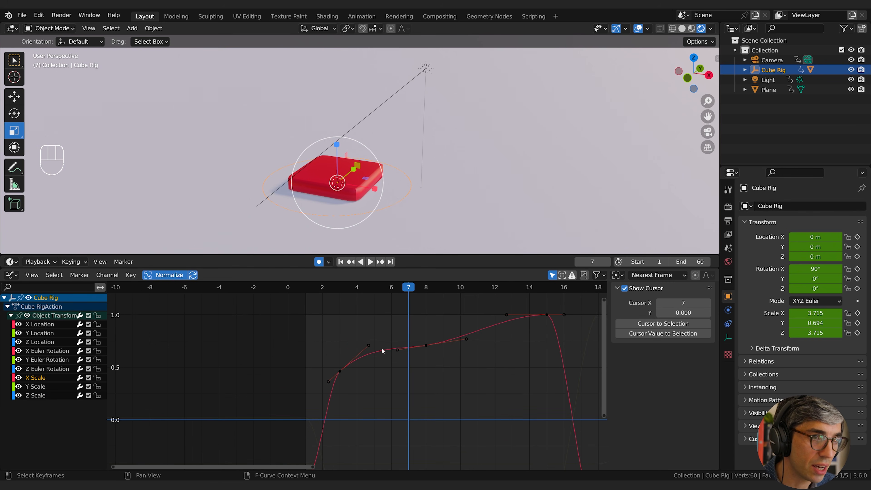
{"action": "middle_click_drag", "start_coordinate": [454, 332], "coordinate": [469, 303], "text": "shift"}
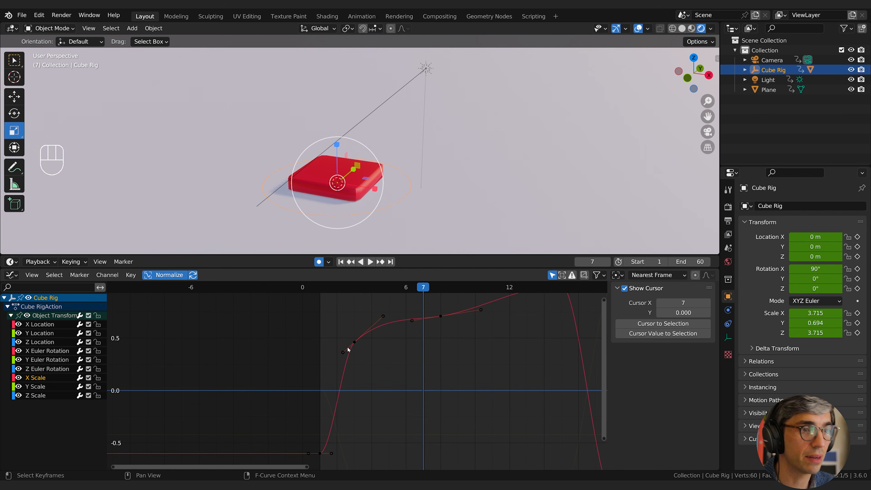
{"action": "left_click", "coordinate": [43, 386]}
{"action": "left_click", "coordinate": [39, 395]}
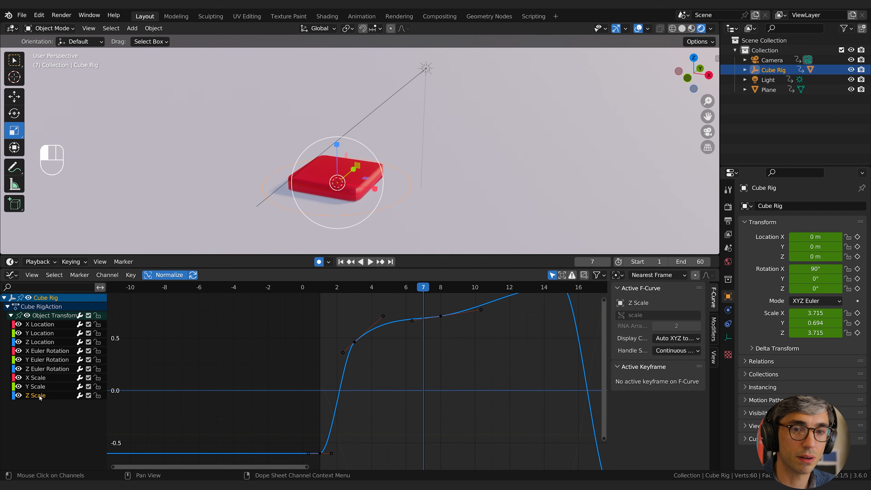
Show all three Scale curves together and rotate the frame 3 handles of X and Z Scale to smooth the rise.
{"action": "left_click", "coordinate": [38, 388], "text": "shift"}
{"action": "left_click", "coordinate": [49, 378], "text": "shift"}
{"action": "middle_click_drag", "start_coordinate": [328, 364], "coordinate": [402, 378], "text": "ctrl"}
{"action": "left_click", "coordinate": [381, 377]}
{"action": "left_click_drag", "start_coordinate": [356, 346], "coordinate": [377, 372]}
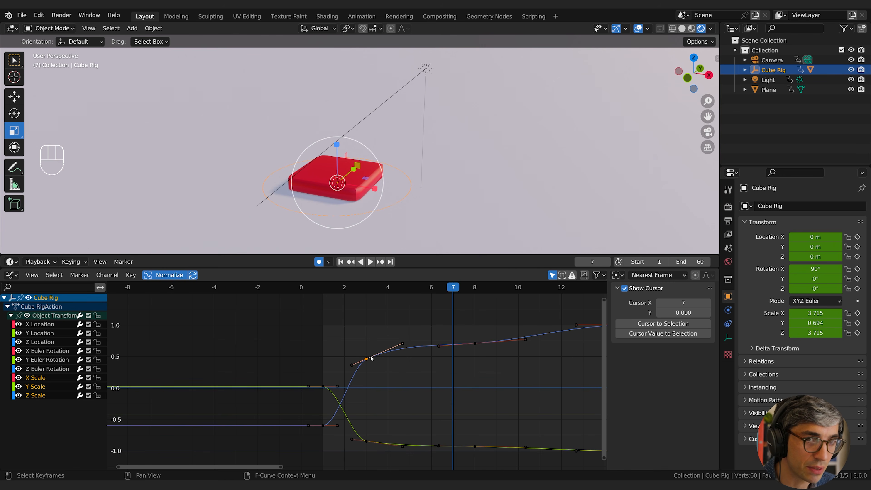
{"action": "key", "text": "r"}
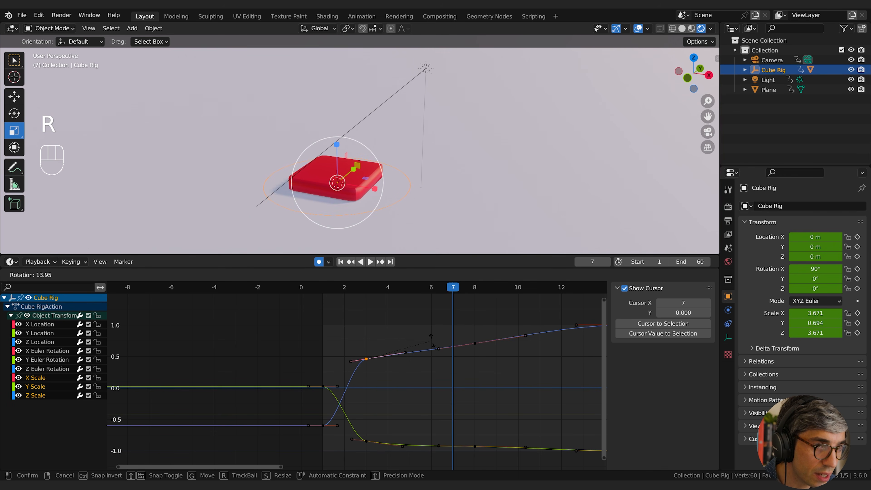
{"action": "left_click", "coordinate": [432, 342]}
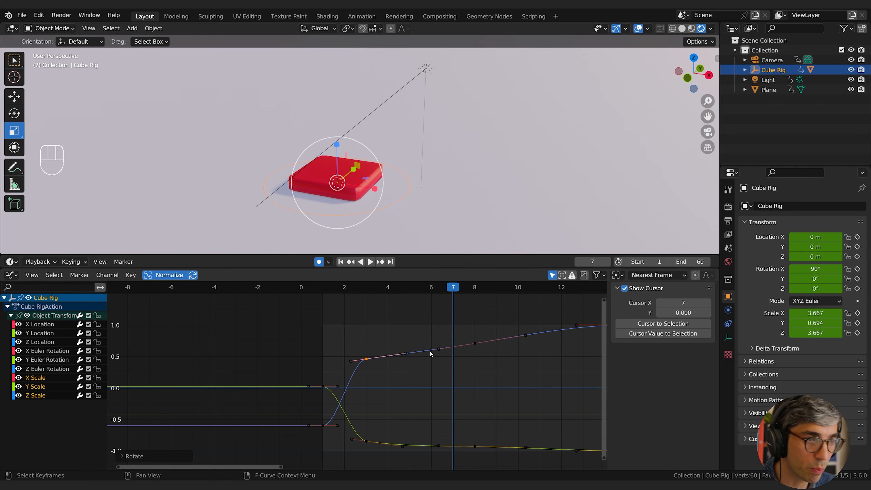
{"action": "key", "text": "r"}
{"action": "left_click", "coordinate": [453, 332]}
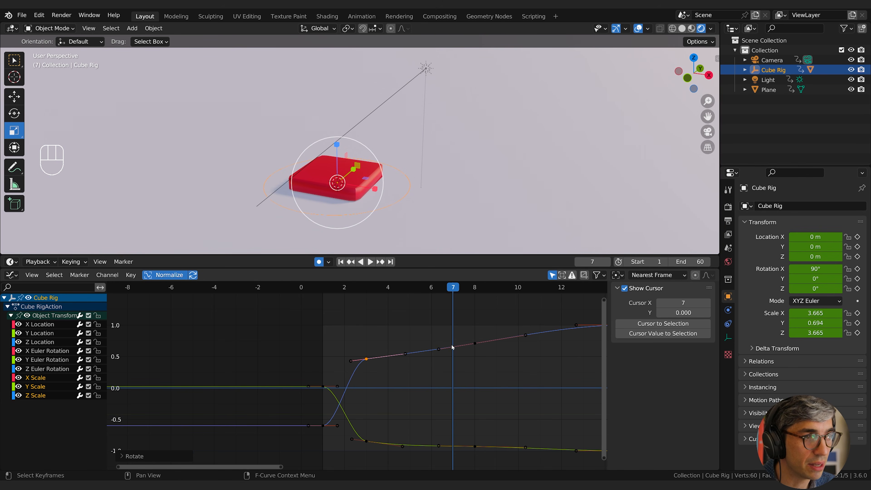
Raise the X and Z Scale keyframes at frame 8 slightly and rotate their handles to follow the curve.
{"action": "middle_click_drag", "start_coordinate": [476, 376], "coordinate": [427, 363], "text": "shift"}
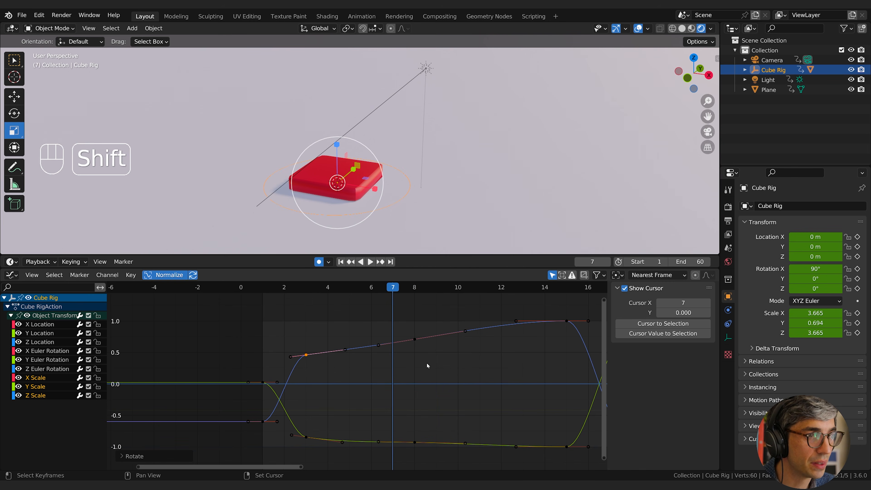
{"action": "left_click_drag", "start_coordinate": [410, 345], "coordinate": [419, 337]}
{"action": "key", "text": "g"}
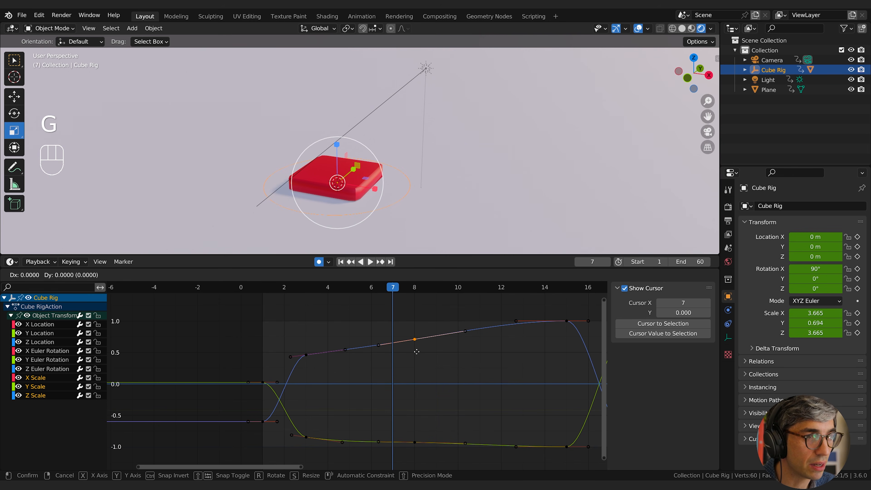
{"action": "left_click", "coordinate": [403, 346]}
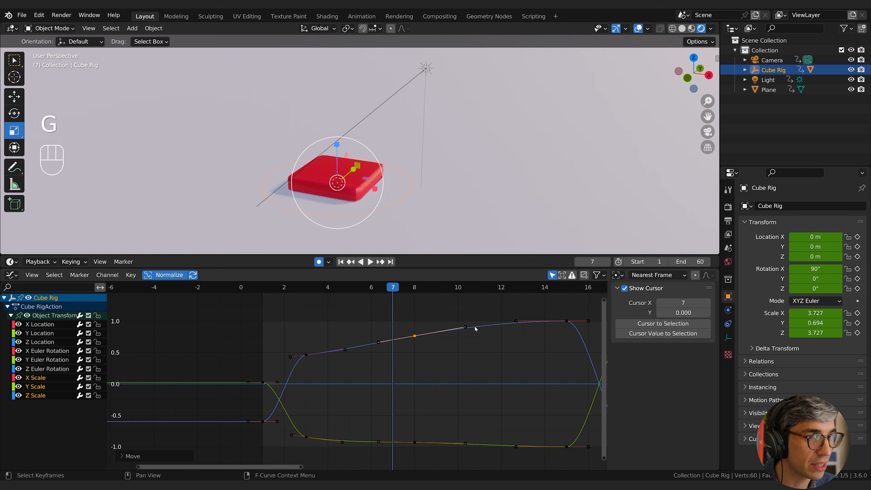
{"action": "key", "text": "r"}
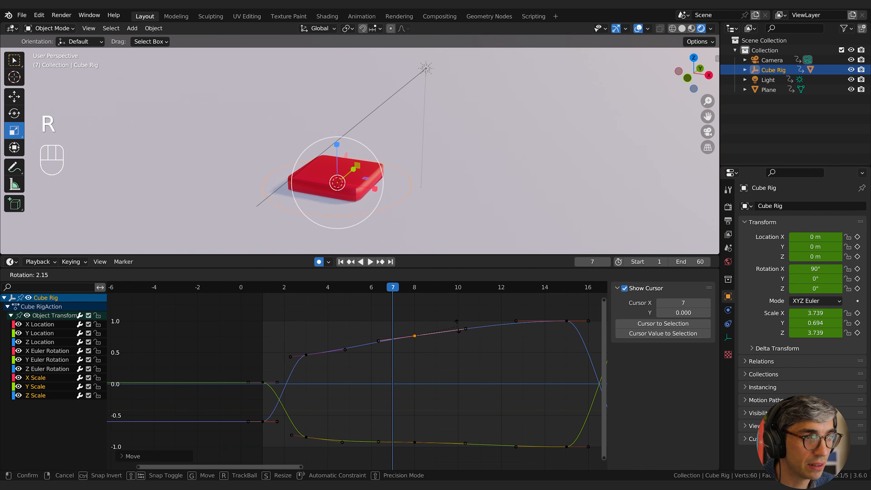
{"action": "left_click", "coordinate": [457, 326]}
Rotate the handles of the X and Z Scale keyframes at frame 3 slightly steeper to blend into frame 8.
{"action": "left_click_drag", "start_coordinate": [288, 343], "coordinate": [317, 367]}
{"action": "key", "text": "r"}
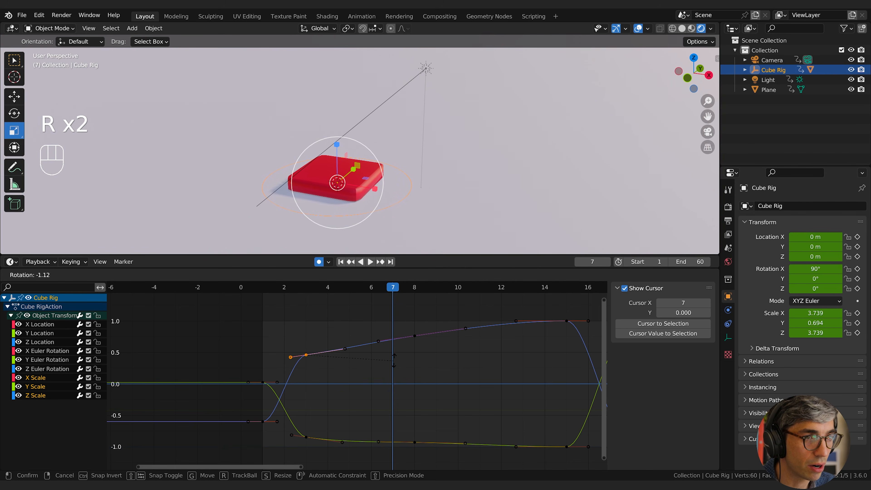
{"action": "left_click", "coordinate": [396, 355]}
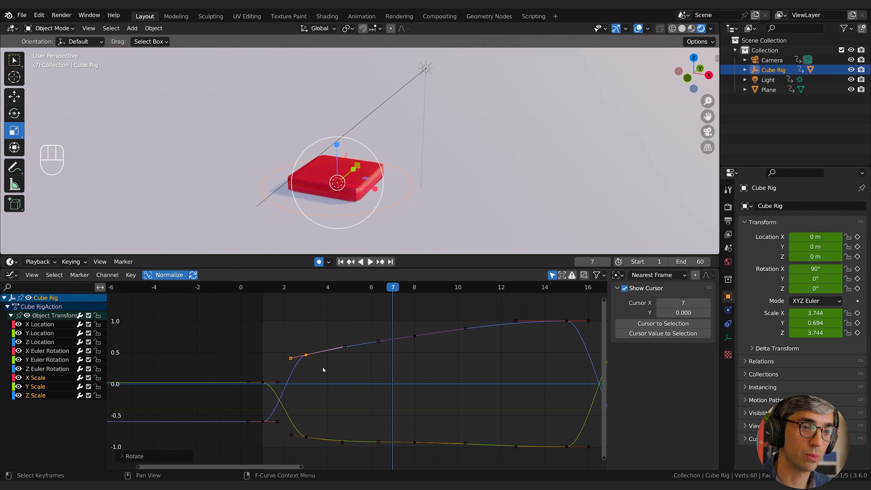
Lower the Y Scale keyframe at frame 8 by about 0.05, moving it along the value axis only.
{"action": "middle_click_drag", "start_coordinate": [367, 415], "coordinate": [390, 375], "text": "shift"}
{"action": "left_click", "coordinate": [342, 391]}
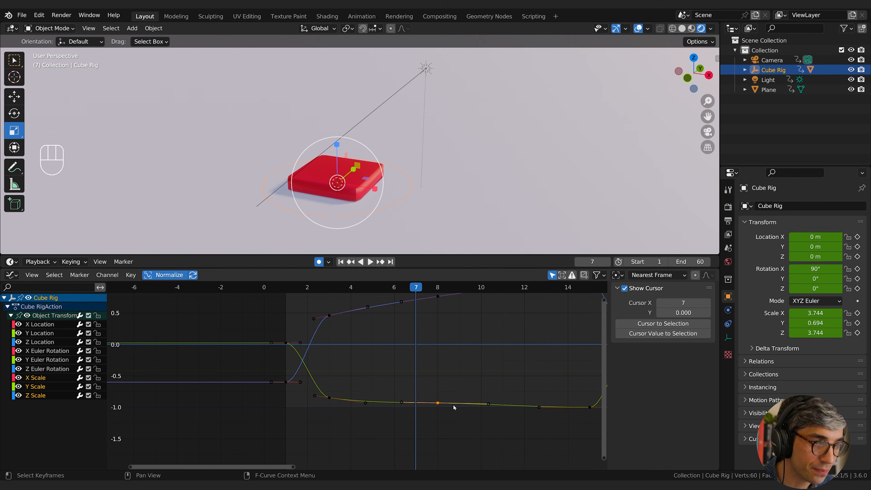
{"action": "key", "text": "g"}
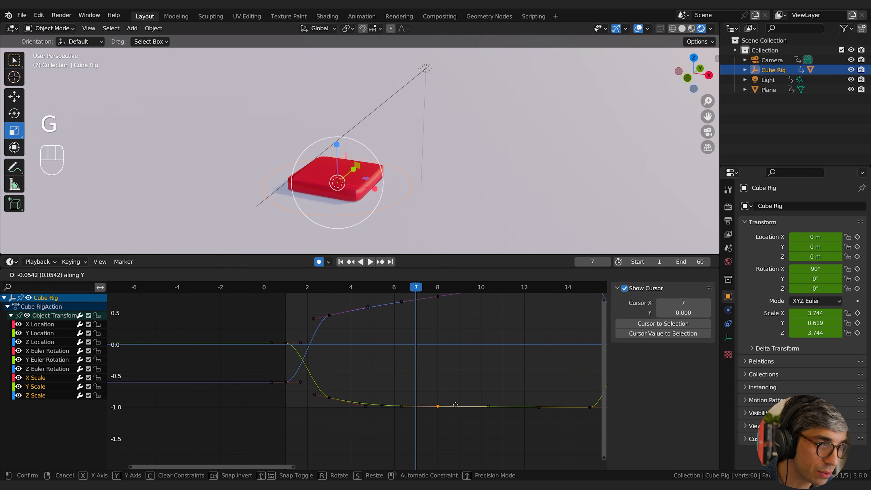
{"action": "left_click", "coordinate": [456, 404]}
Rotate the handles of the Y Scale keyframe at frame 3 to smooth its descent, and deselect the keyframes.
{"action": "left_click_drag", "start_coordinate": [343, 406], "coordinate": [310, 389]}
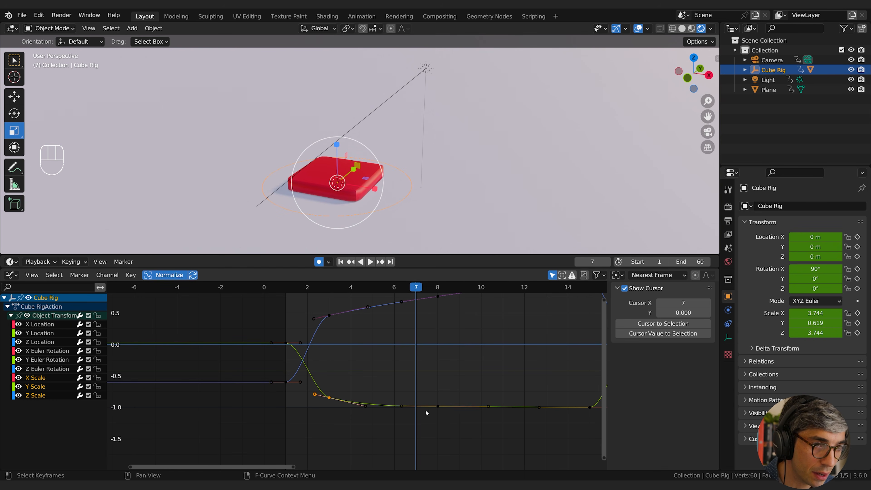
{"action": "key", "text": "r"}
{"action": "left_click", "coordinate": [439, 404]}
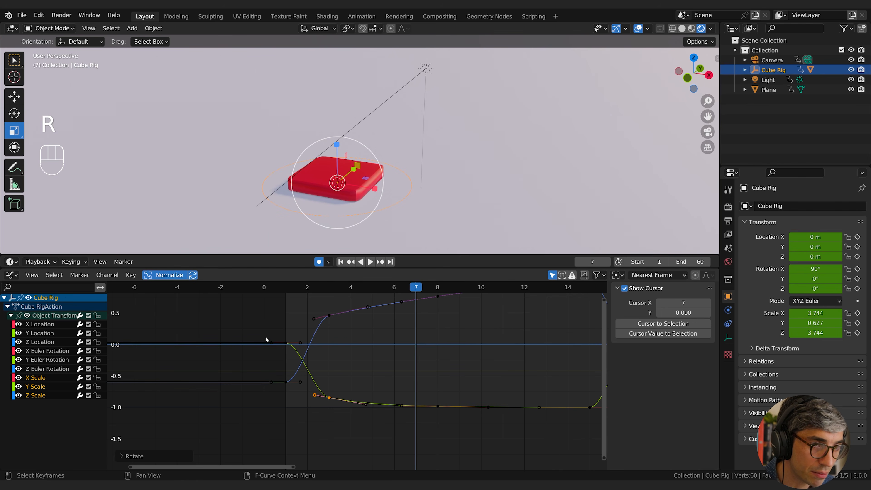
{"action": "left_click", "coordinate": [449, 389]}
{"action": "middle_click_drag", "start_coordinate": [437, 362], "coordinate": [463, 379], "text": "shift"}
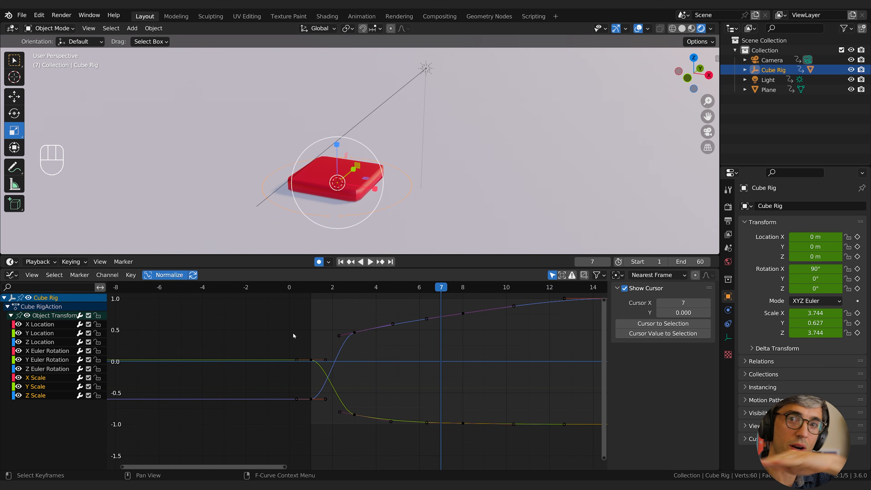
Play back the animation from frame 1 to review the smoothed squash and the complete jump.
{"action": "key", "text": "space"}
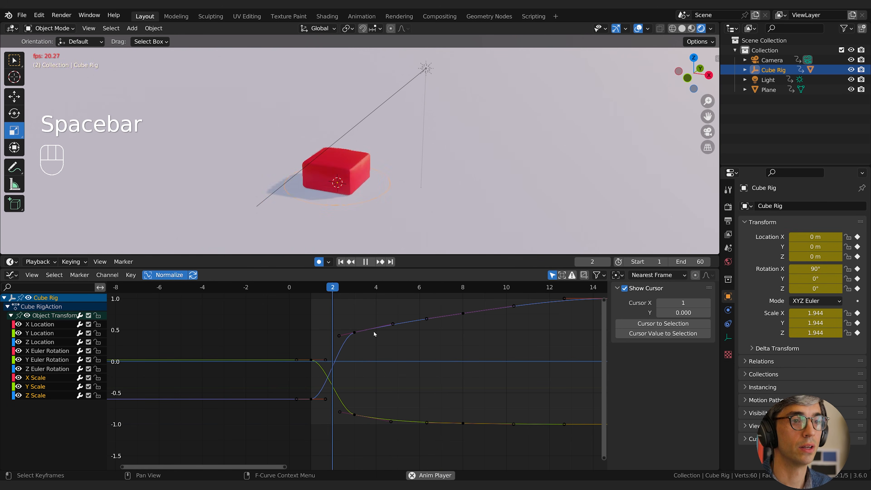
{"action": "key", "text": "space"}
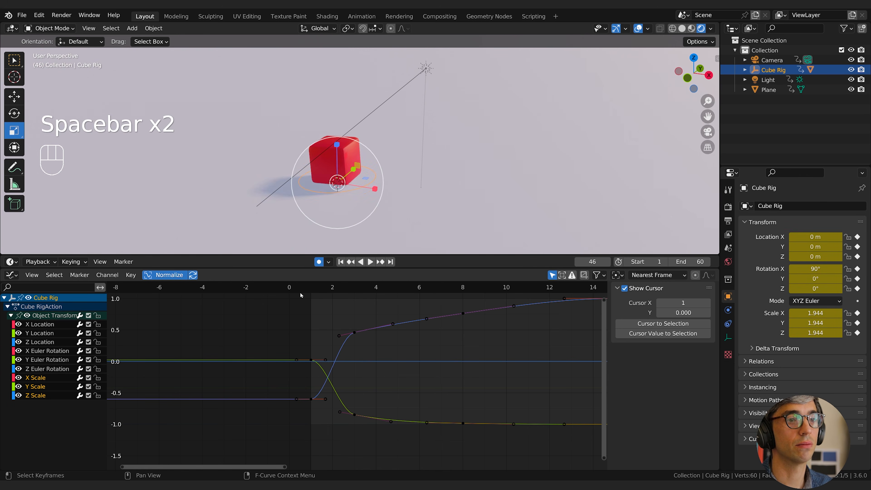
{"action": "left_click", "coordinate": [310, 288]}
{"action": "key", "text": "space"}
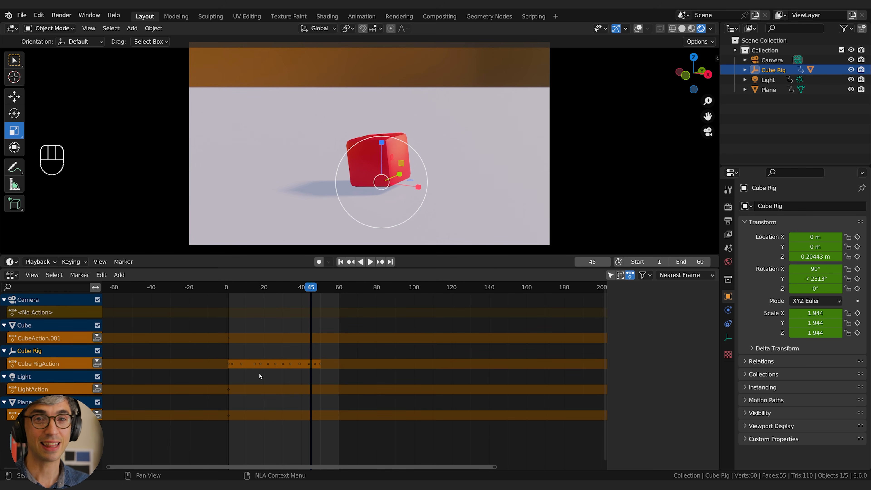
{"action": "key", "text": "space"}
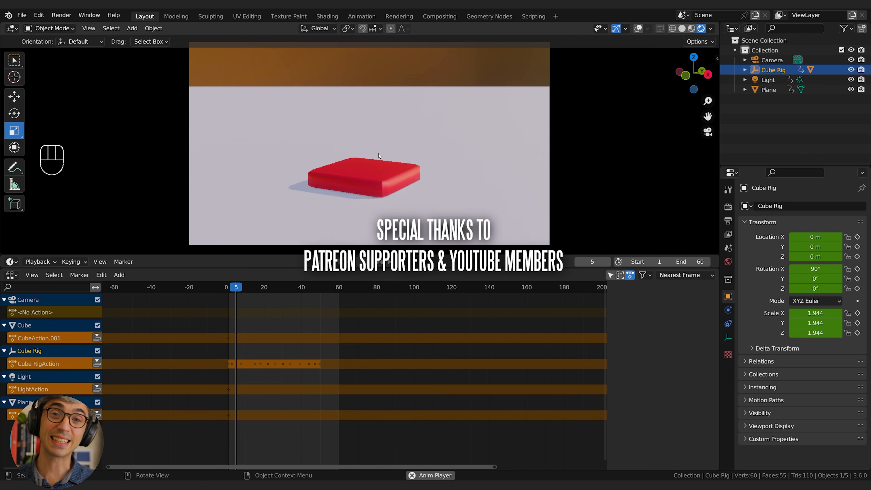